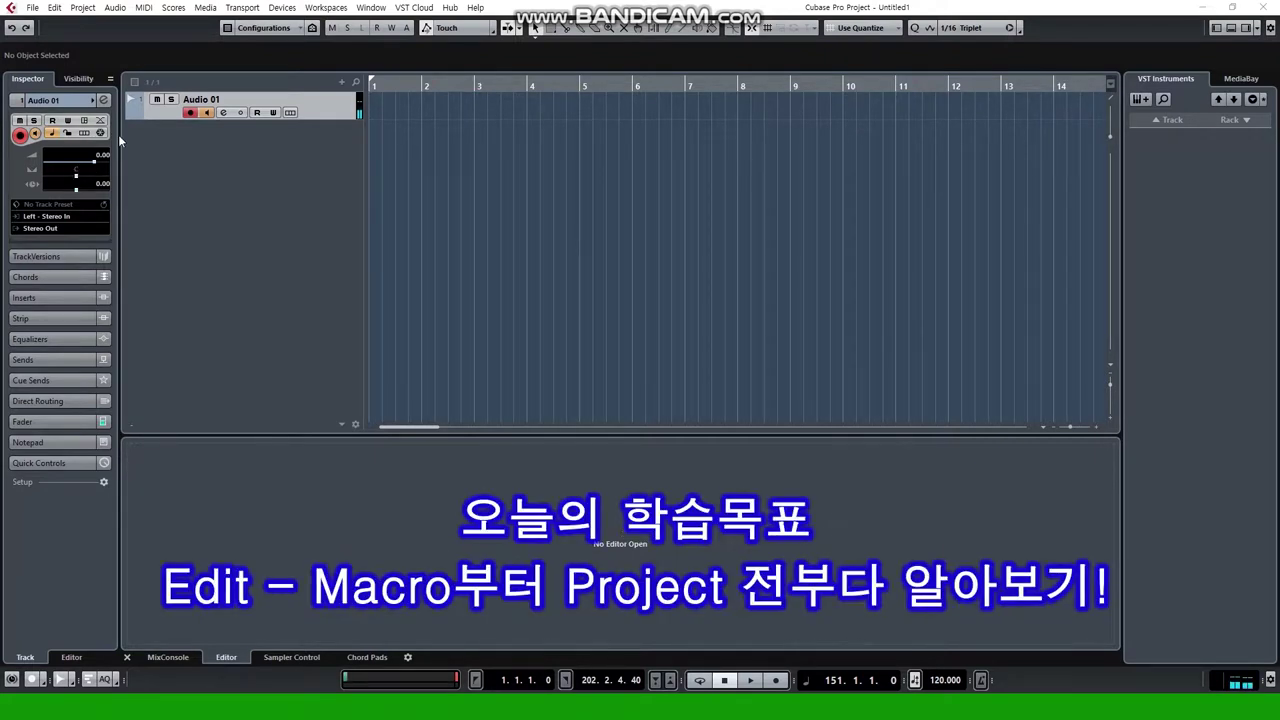
left_click(438, 185)
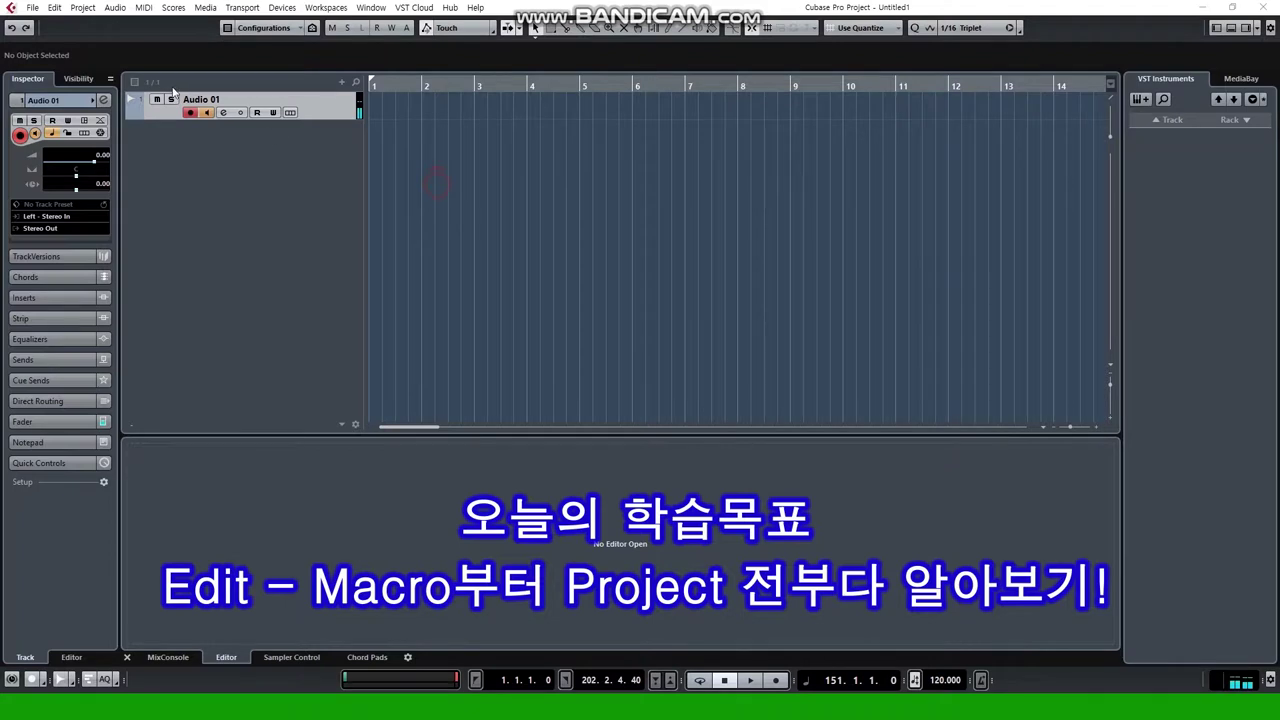
left_click(55, 8)
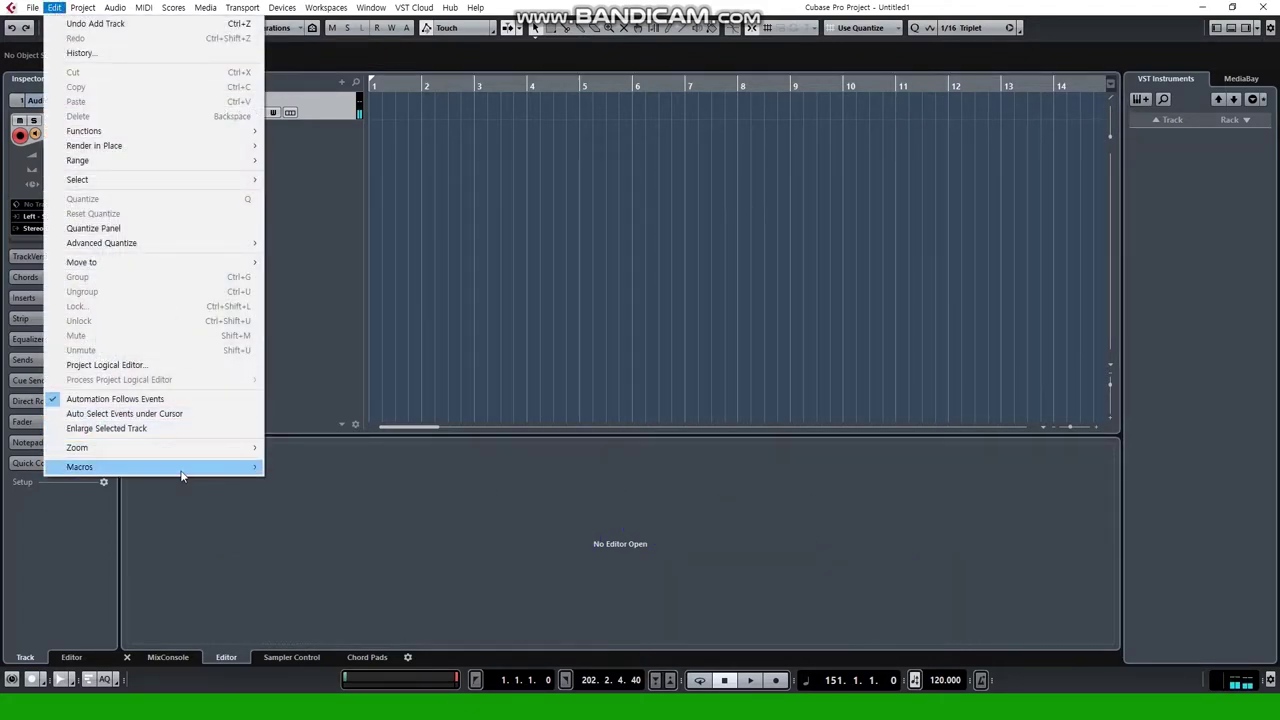
mouse_move(182, 476)
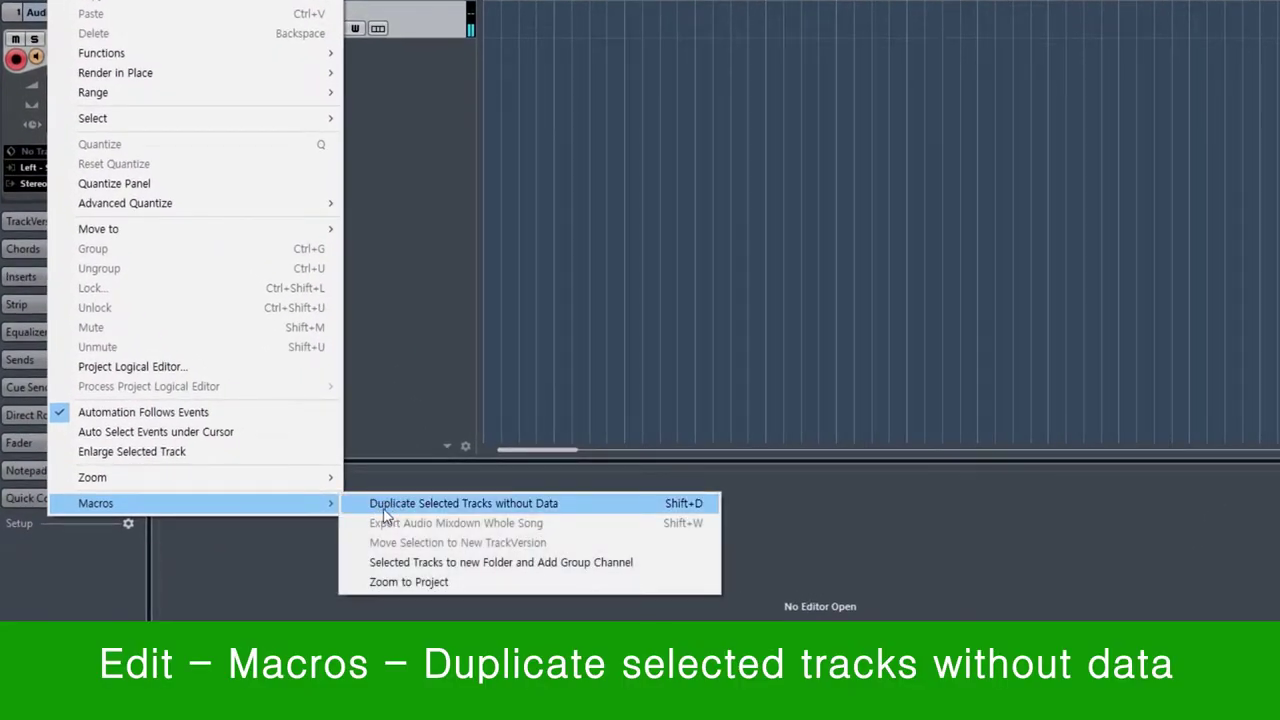
left_click(492, 510)
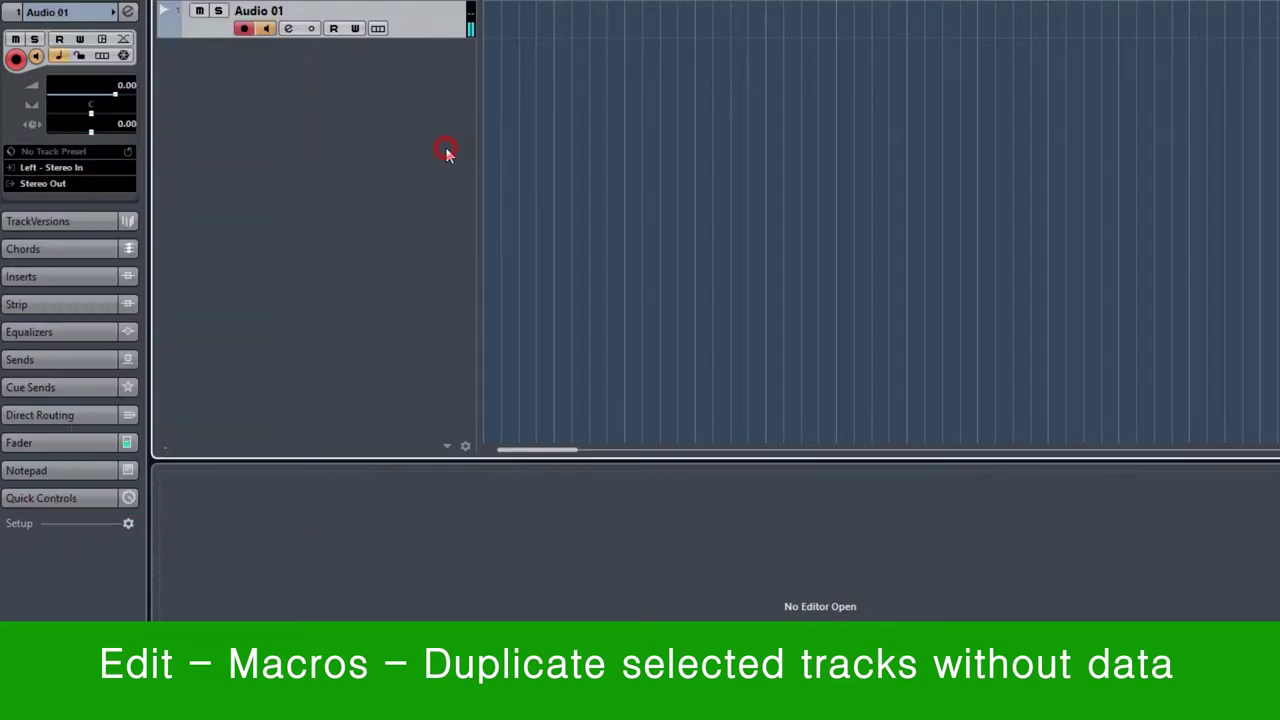
Import the "Take The 'A' Train" audio file onto the Audio 01 track, starting at bar 1
key("alt+f")
mouse_move(149, 146)
left_click(350, 145)
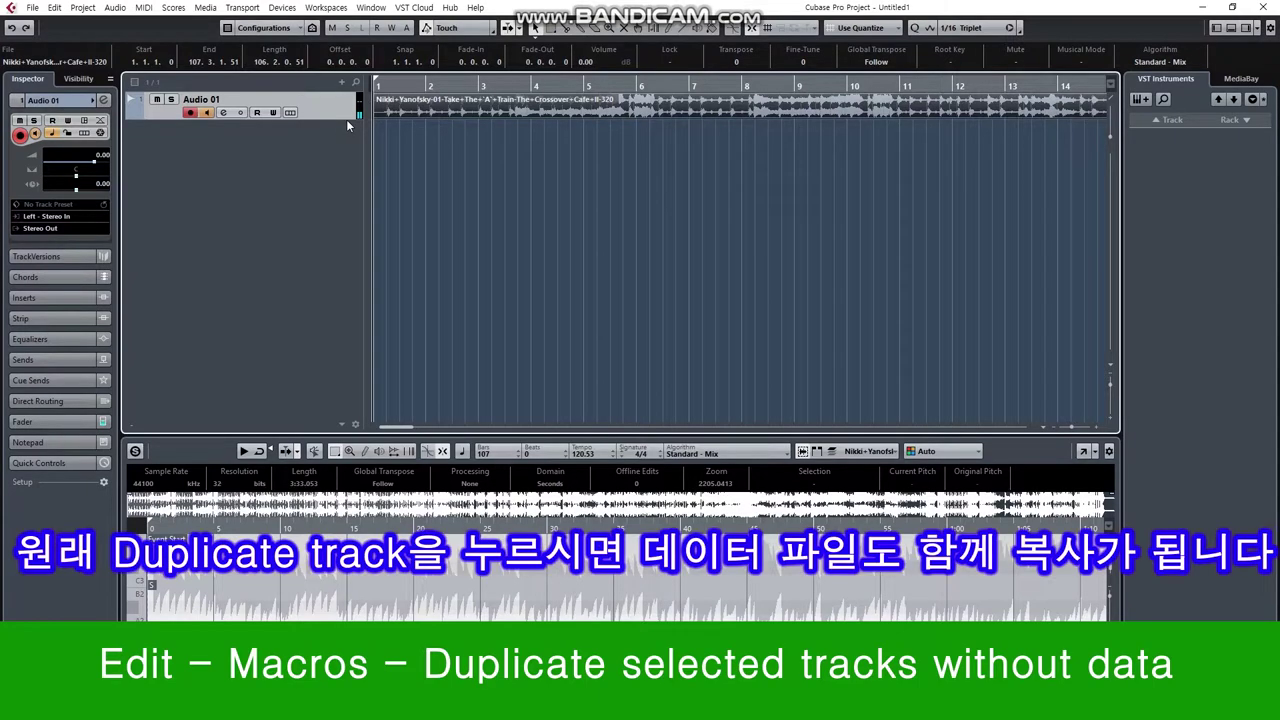
Duplicate the Audio 01 track together with its audio event
right_click(345, 110)
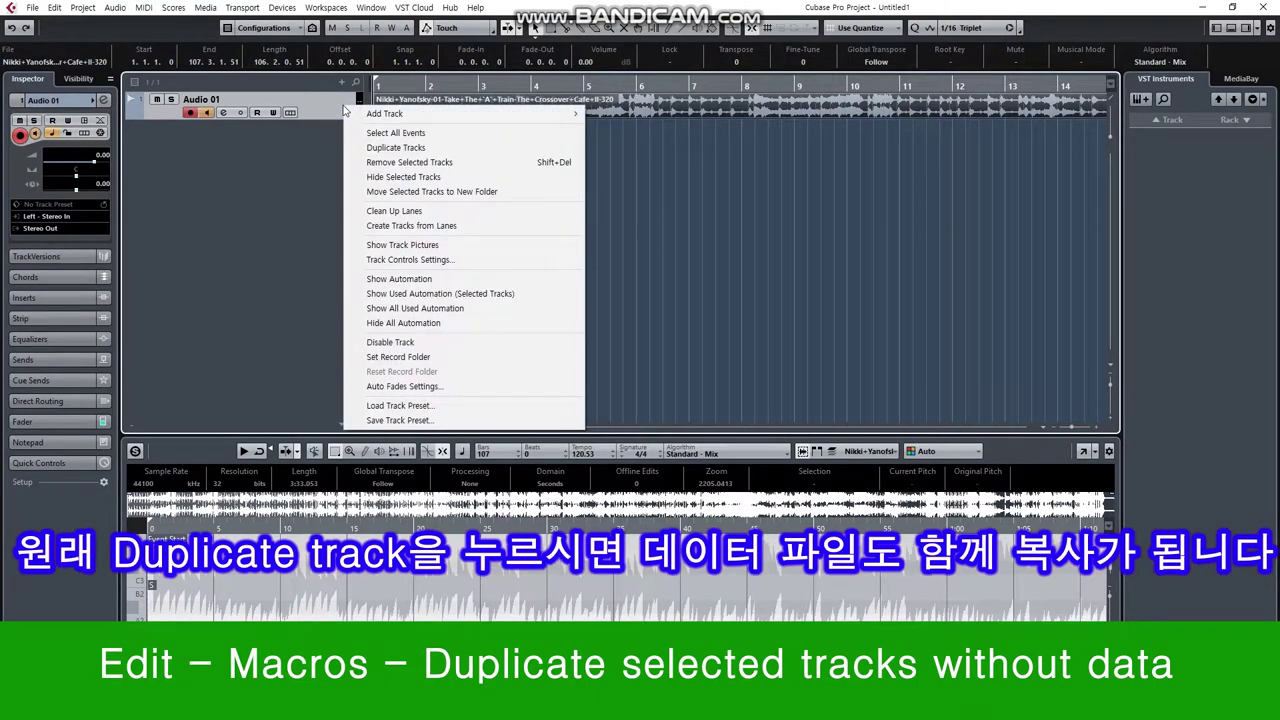
left_click(412, 147)
left_click(475, 142)
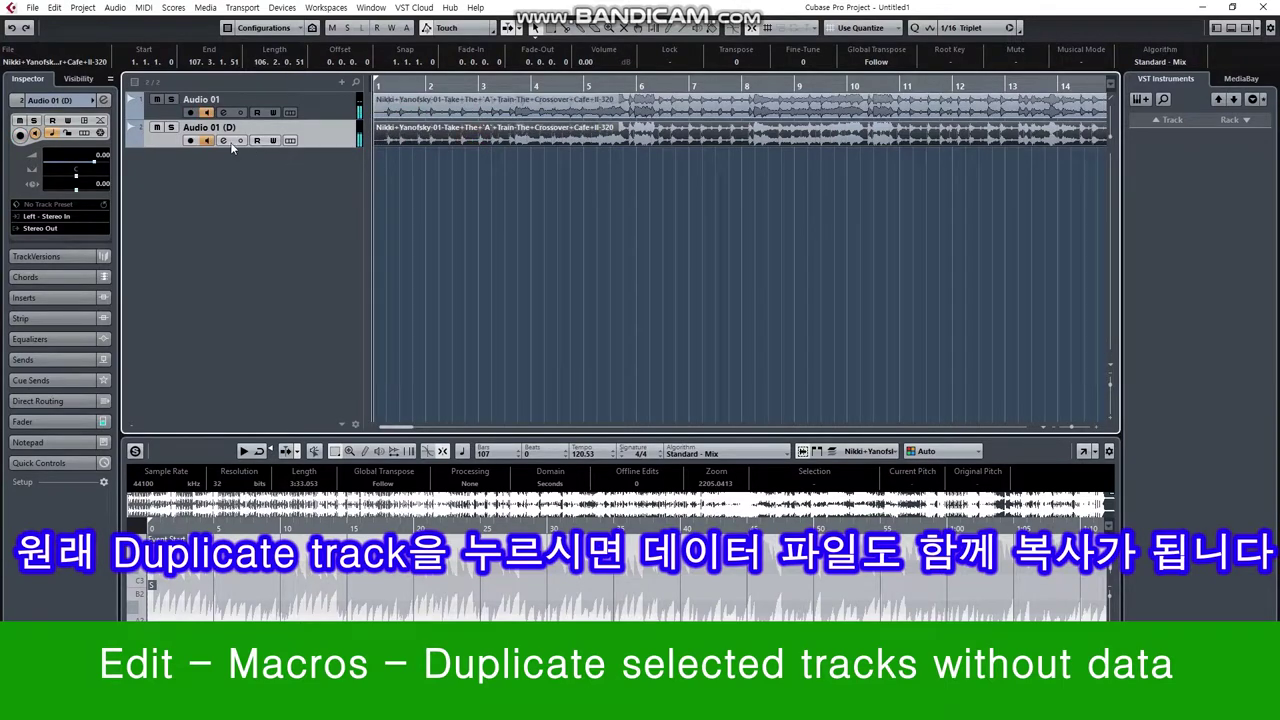
Delete the copied audio event from the duplicated Audio 01 (D) track, leaving the track itself in place
left_click(571, 144)
left_click(631, 160)
left_click(631, 136)
left_click(640, 166)
left_click(641, 138)
key("Delete")
Duplicate the Audio 01 track without its audio using the Duplicate Selected Tracks without Data macro
left_click(338, 116)
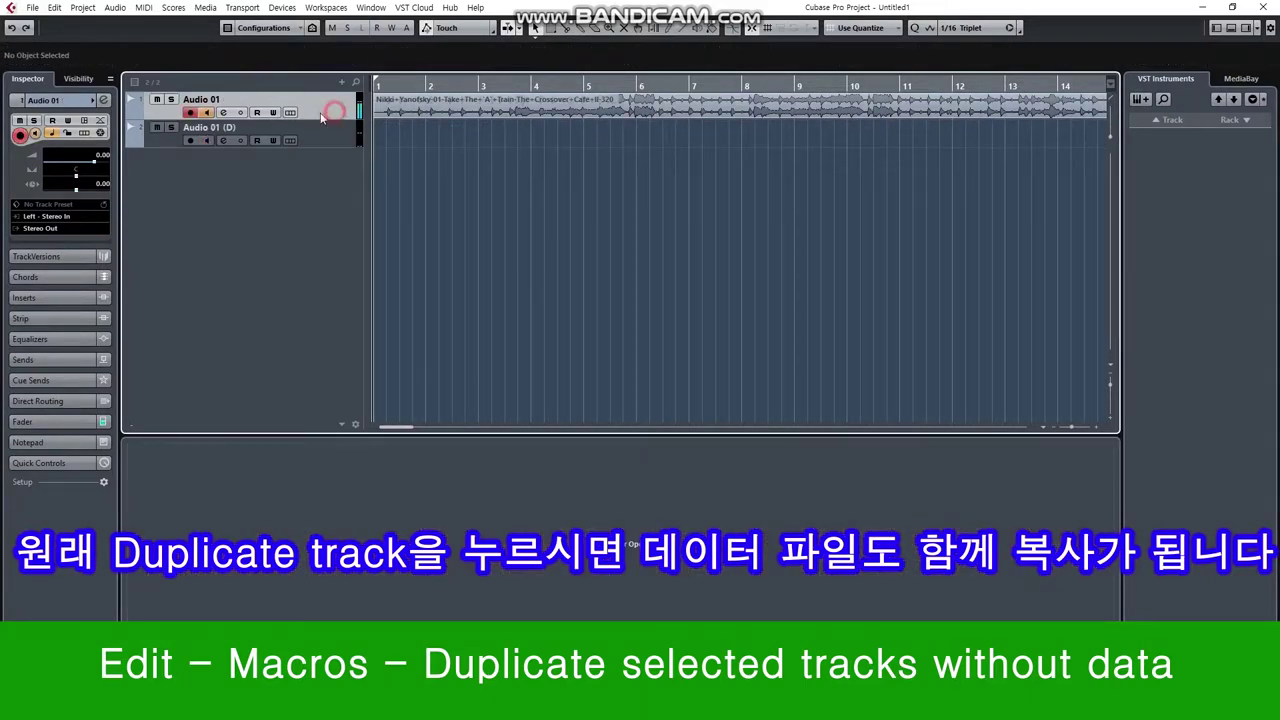
left_click(58, 8)
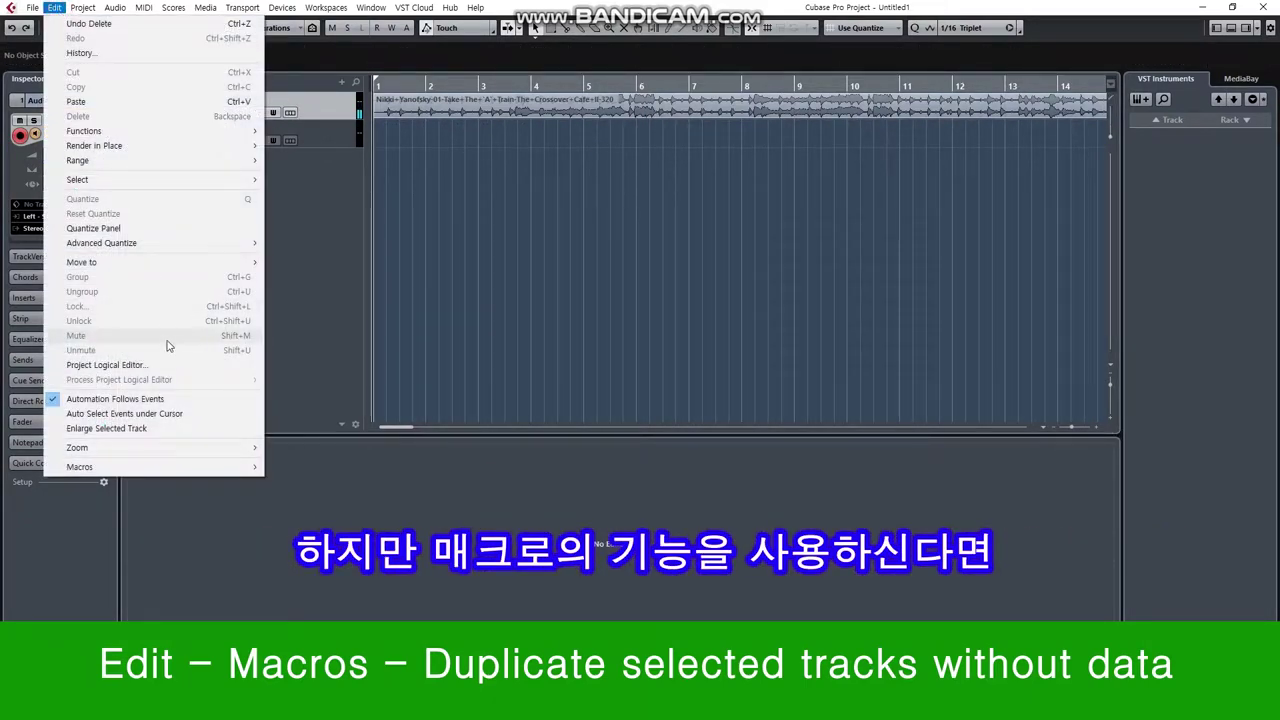
mouse_move(193, 471)
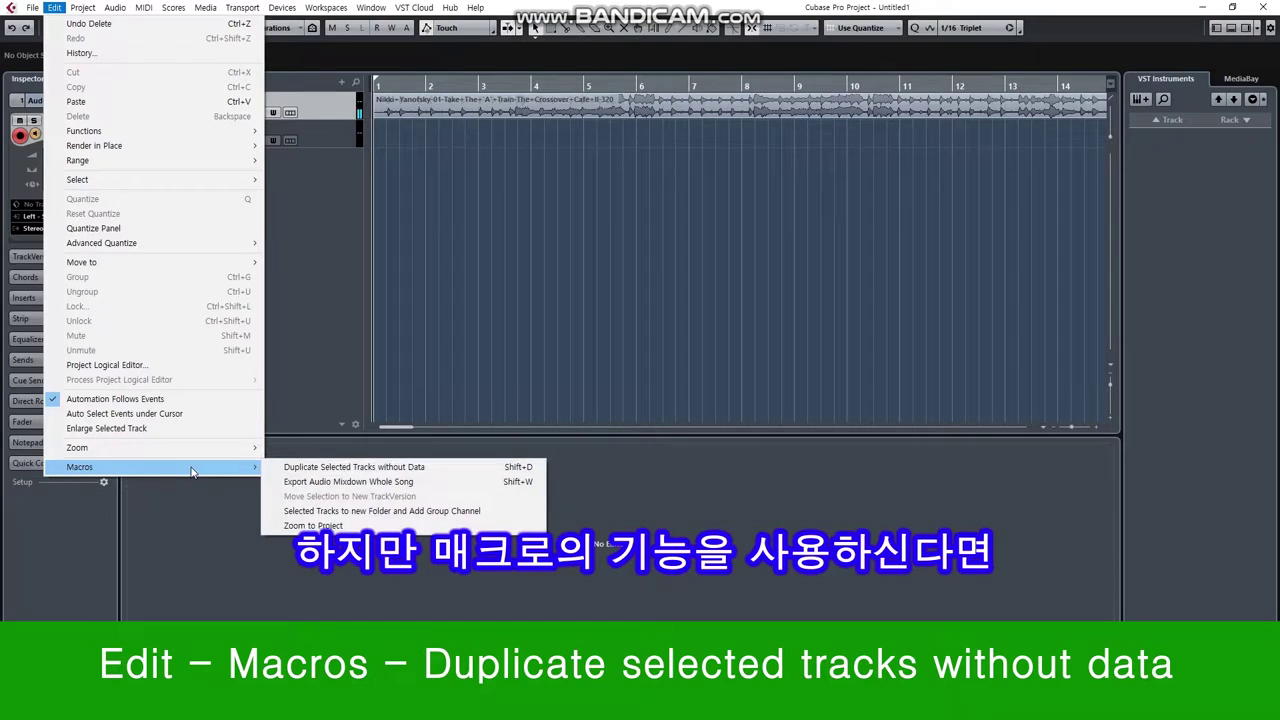
left_click(345, 470)
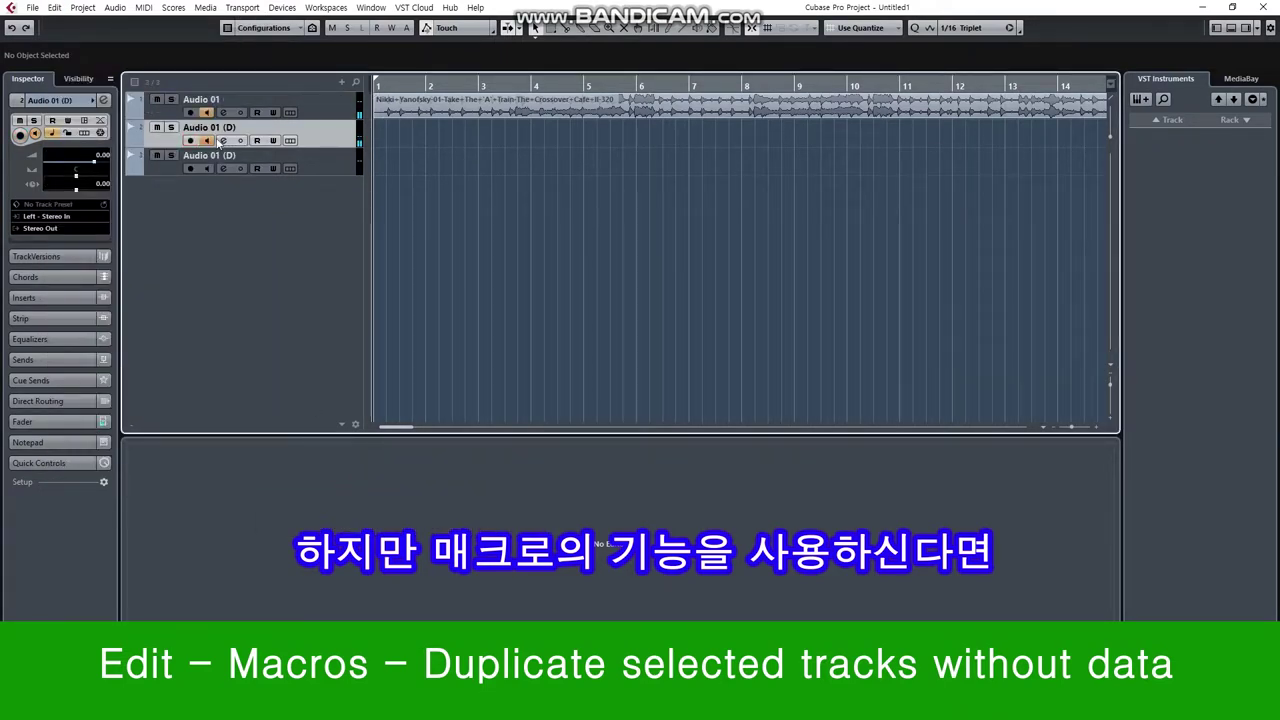
left_click(585, 112)
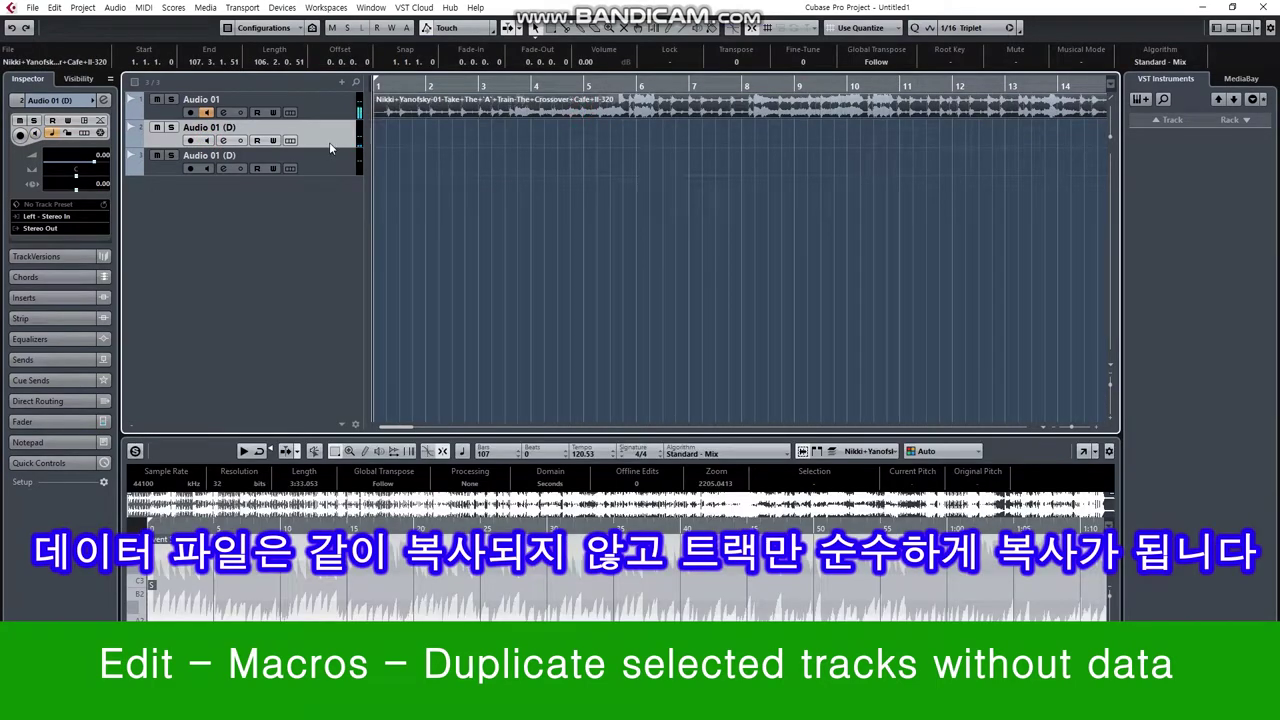
left_click(486, 127)
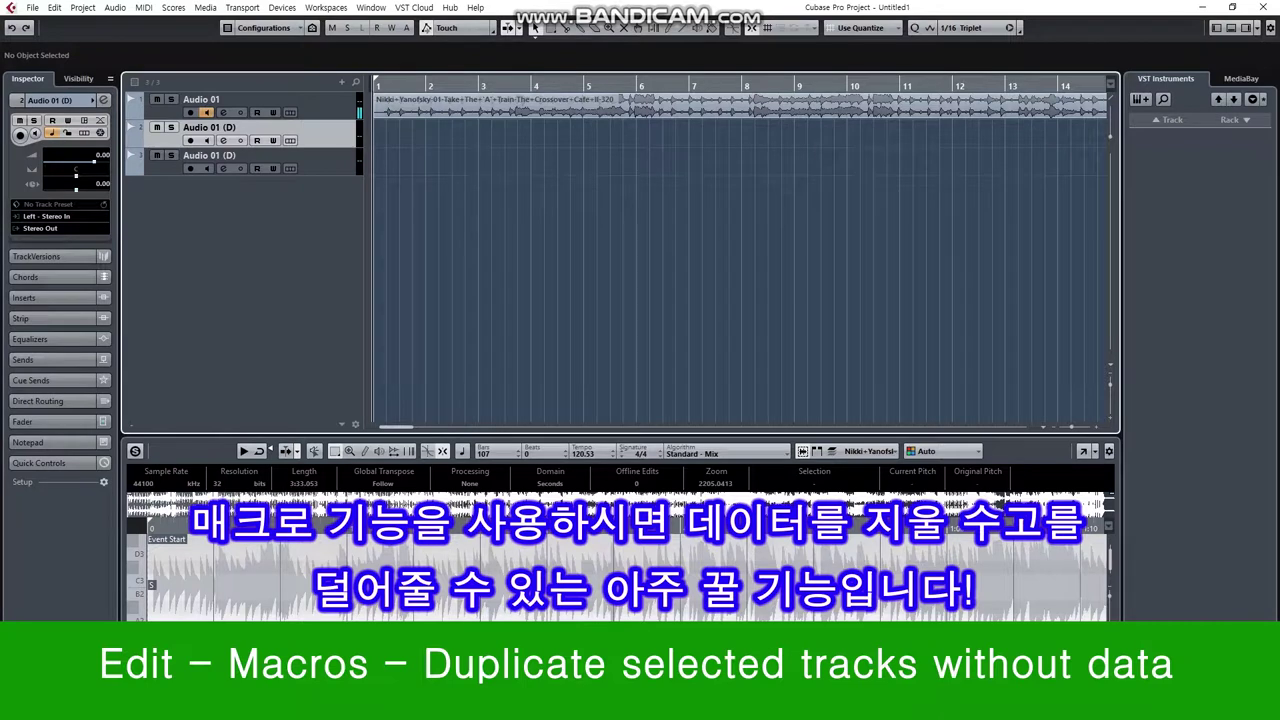
Split the audio event on Audio 01 shortly before bar 7 and delete the part after the cut
left_click(329, 116)
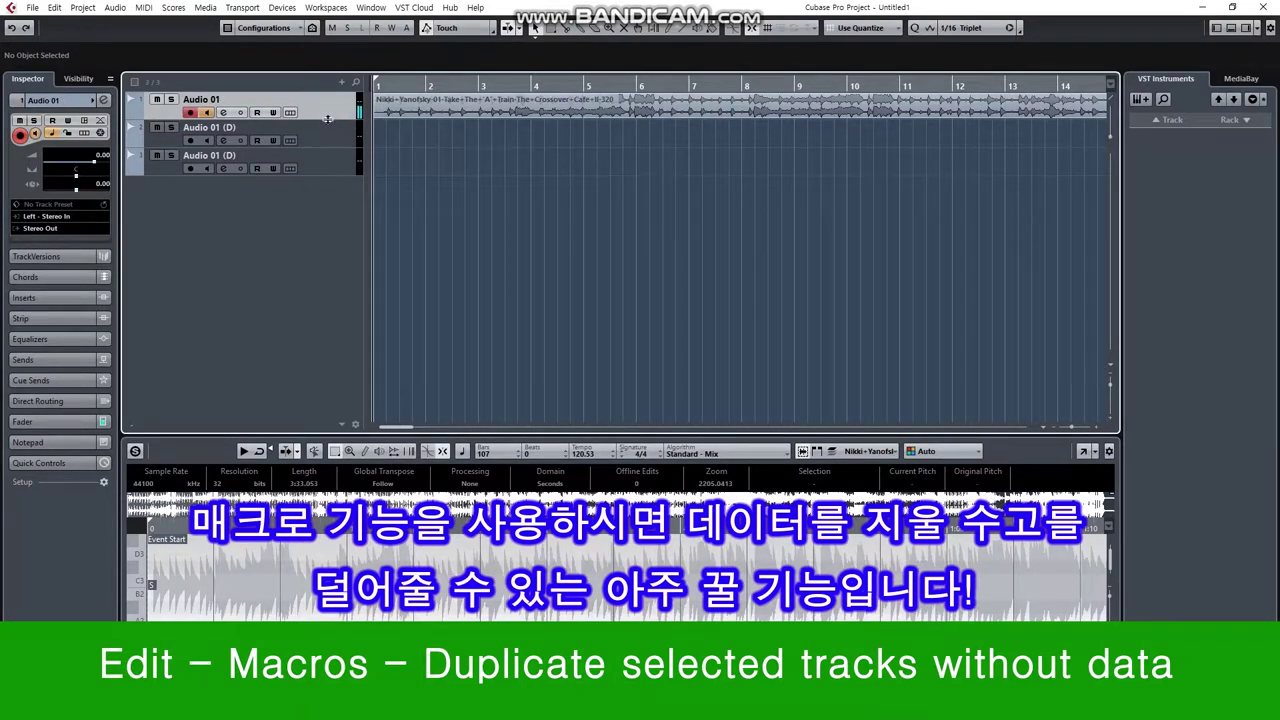
left_click(329, 115)
left_click(680, 110)
left_click(736, 115)
key("Delete")
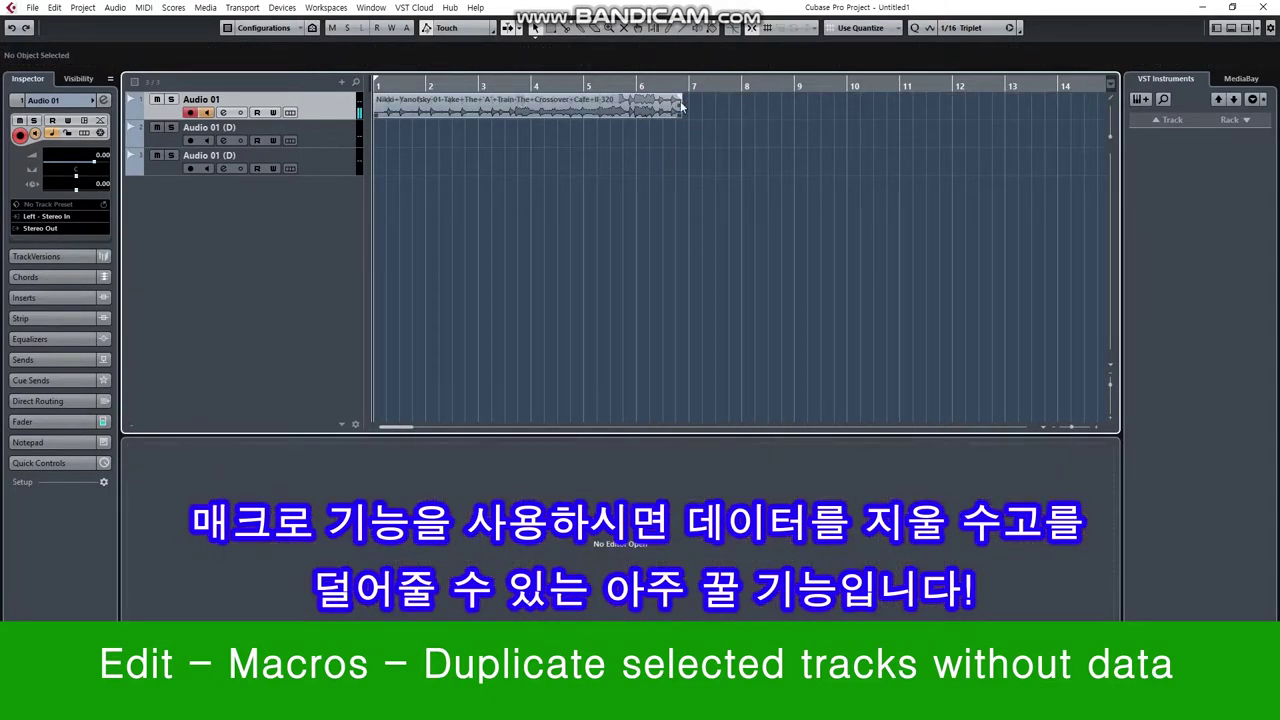
Record a short clip on the upper Audio 01 (D) track from about bar 6.3 to 7.2, and turn off monitoring on Audio 01
left_click(672, 88)
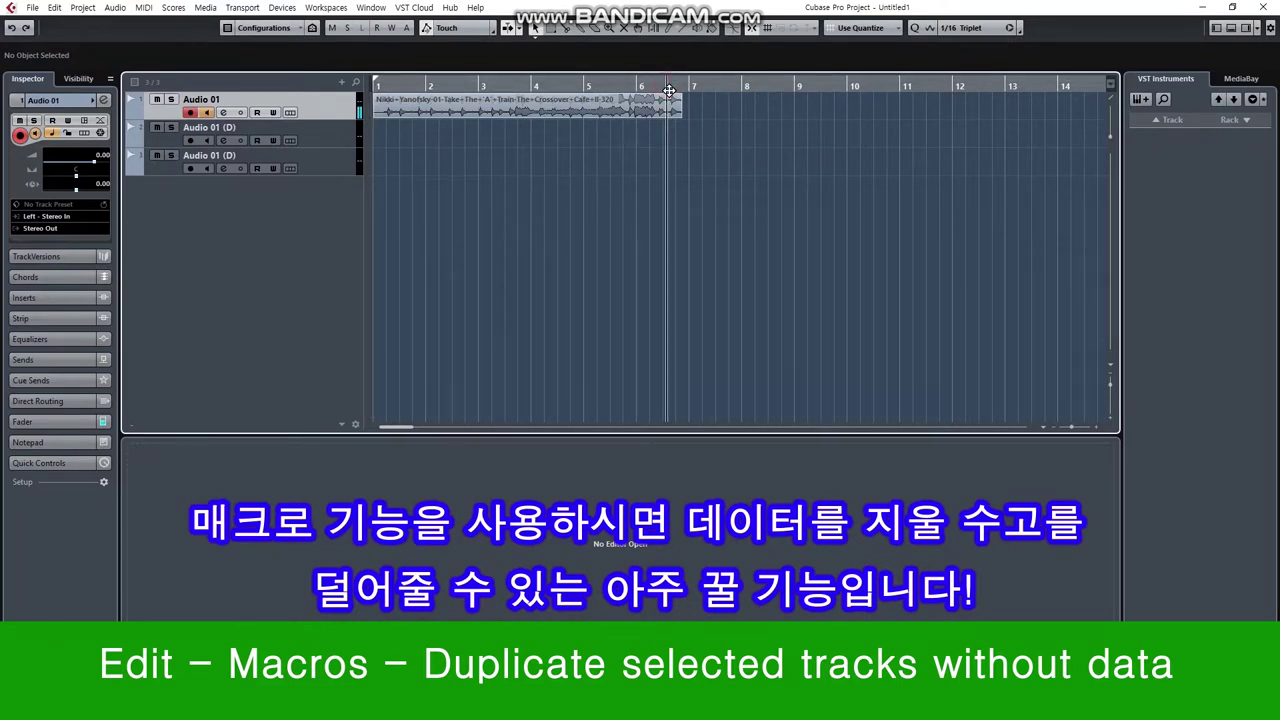
key("space")
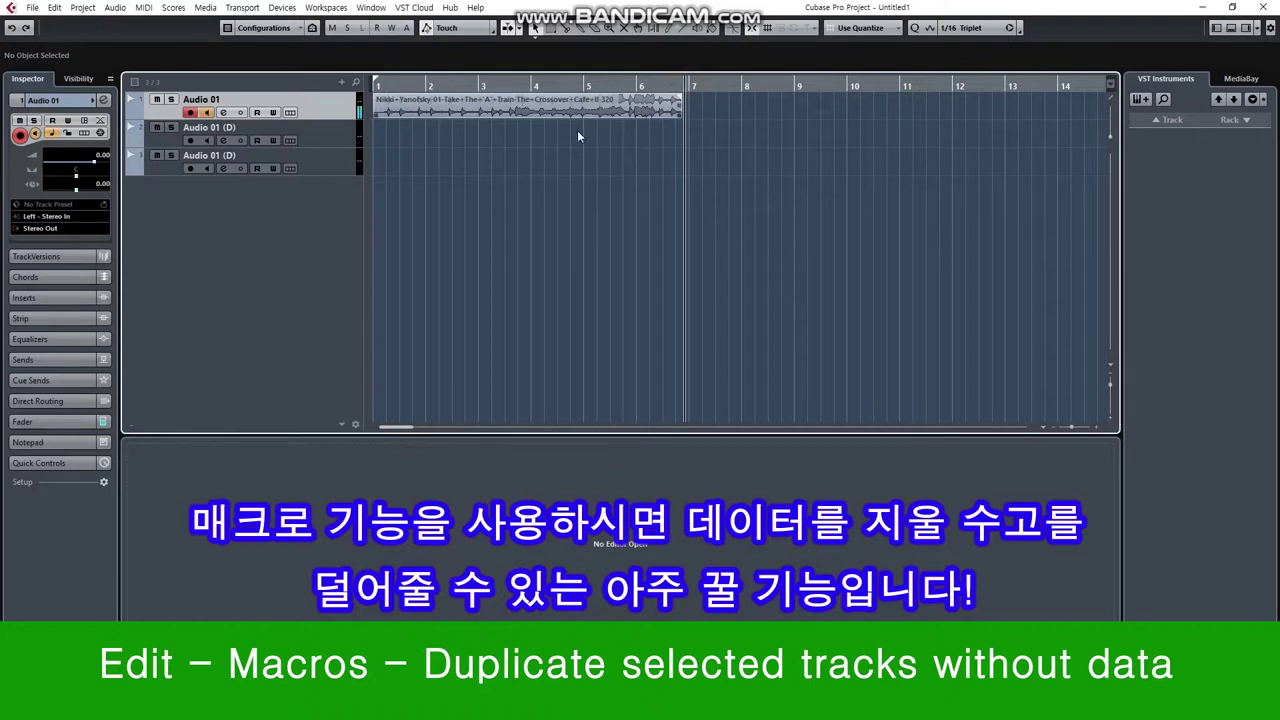
left_click(346, 144)
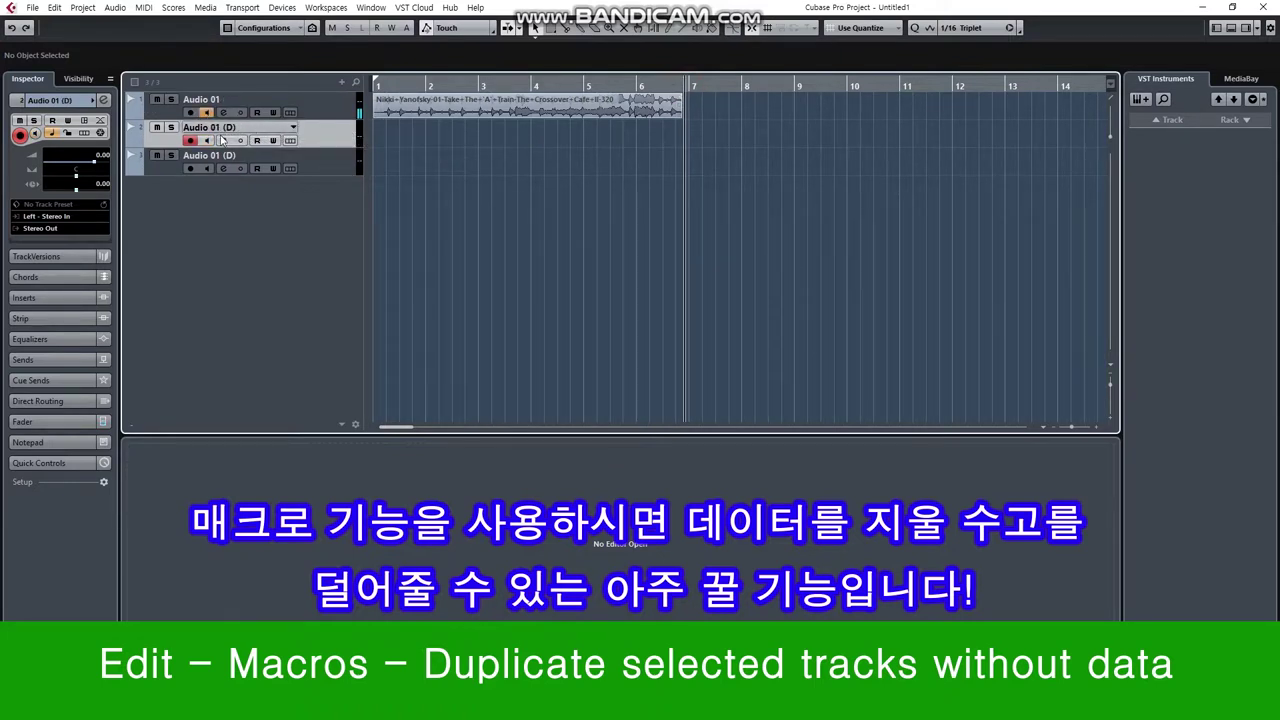
left_click(653, 83)
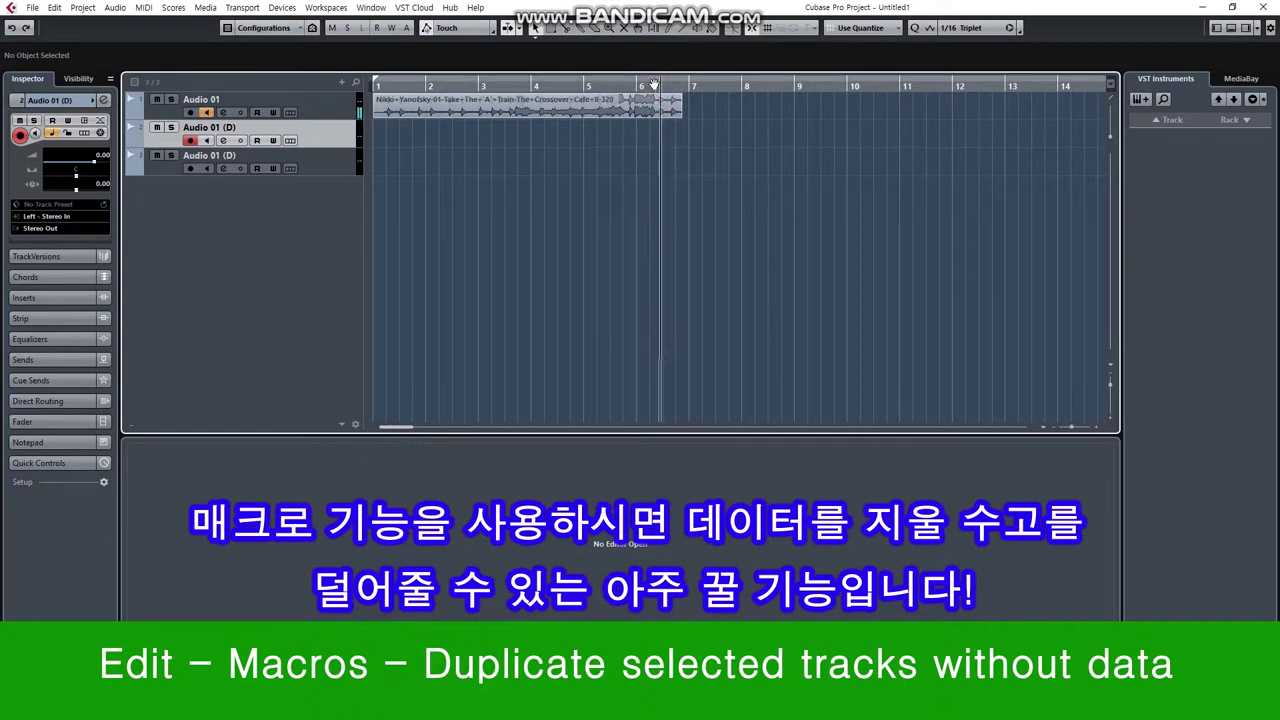
key("KP_Multiply")
key("space")
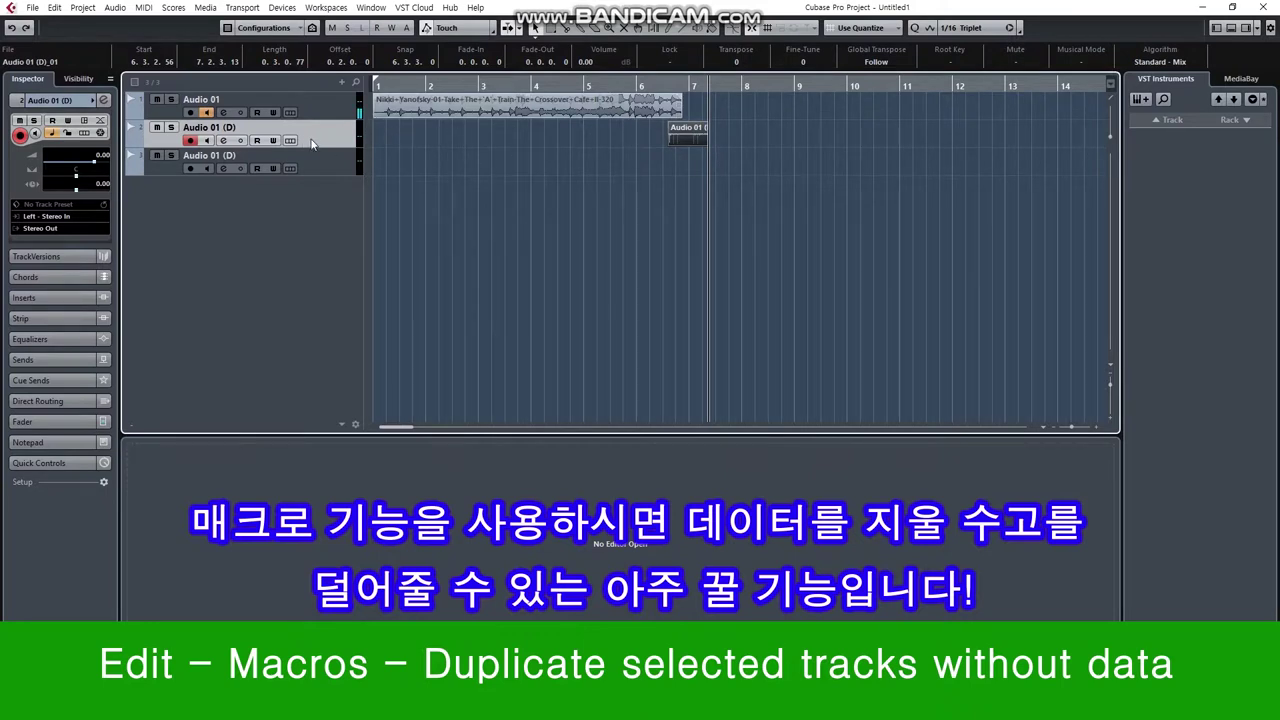
left_click(437, 142)
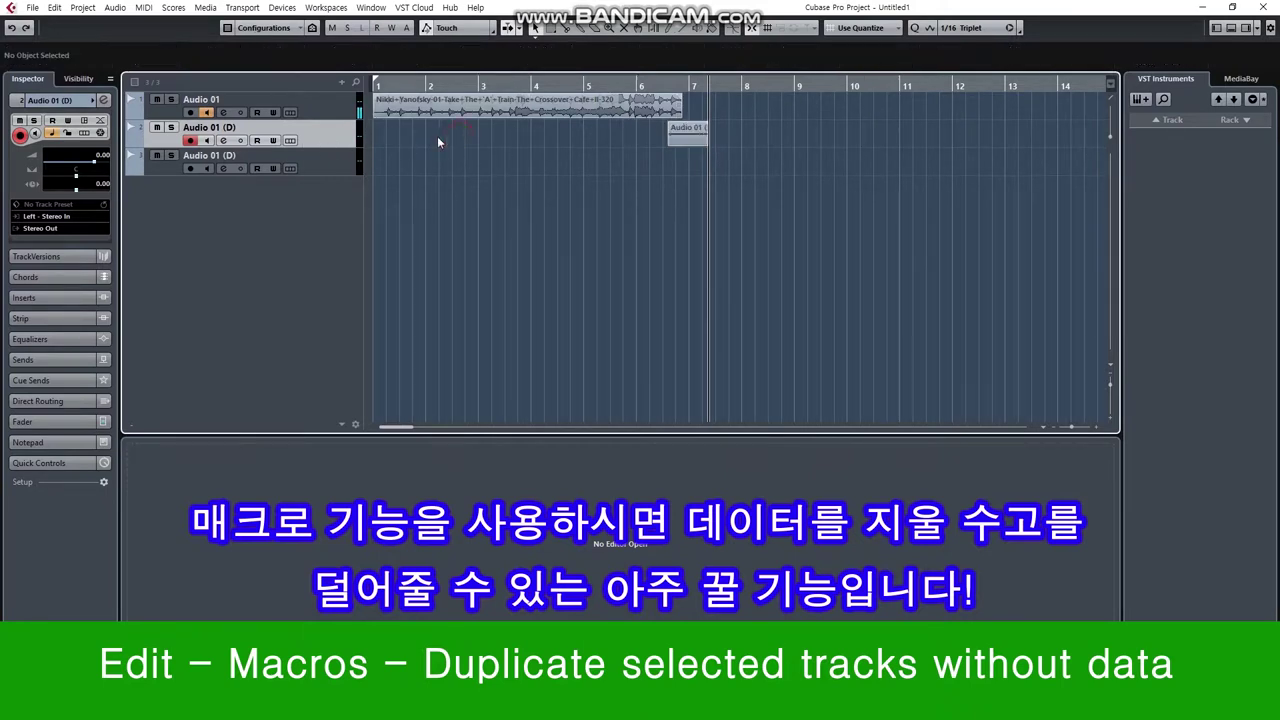
left_click(206, 112)
Run the Export Audio Mixdown Whole Song macro, move its dialog clear of the timeline ruler, and close it without exporting
left_click(54, 7)
mouse_move(240, 501)
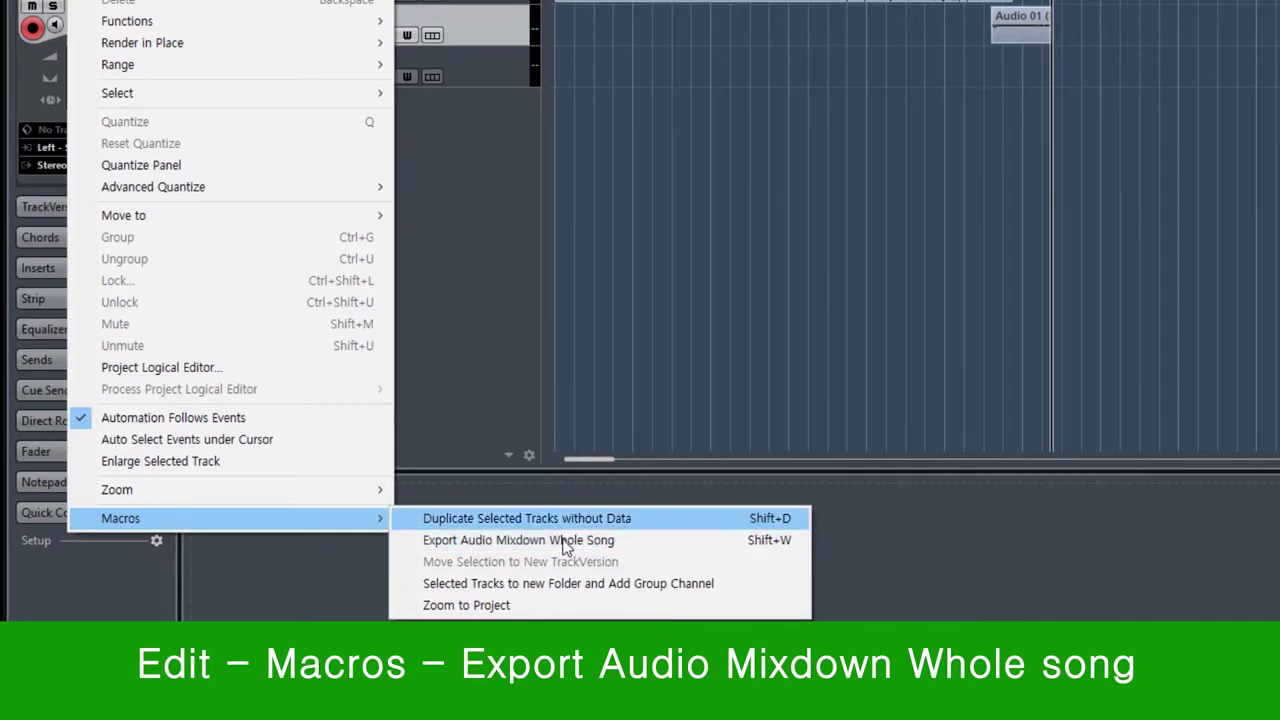
left_click(852, 158)
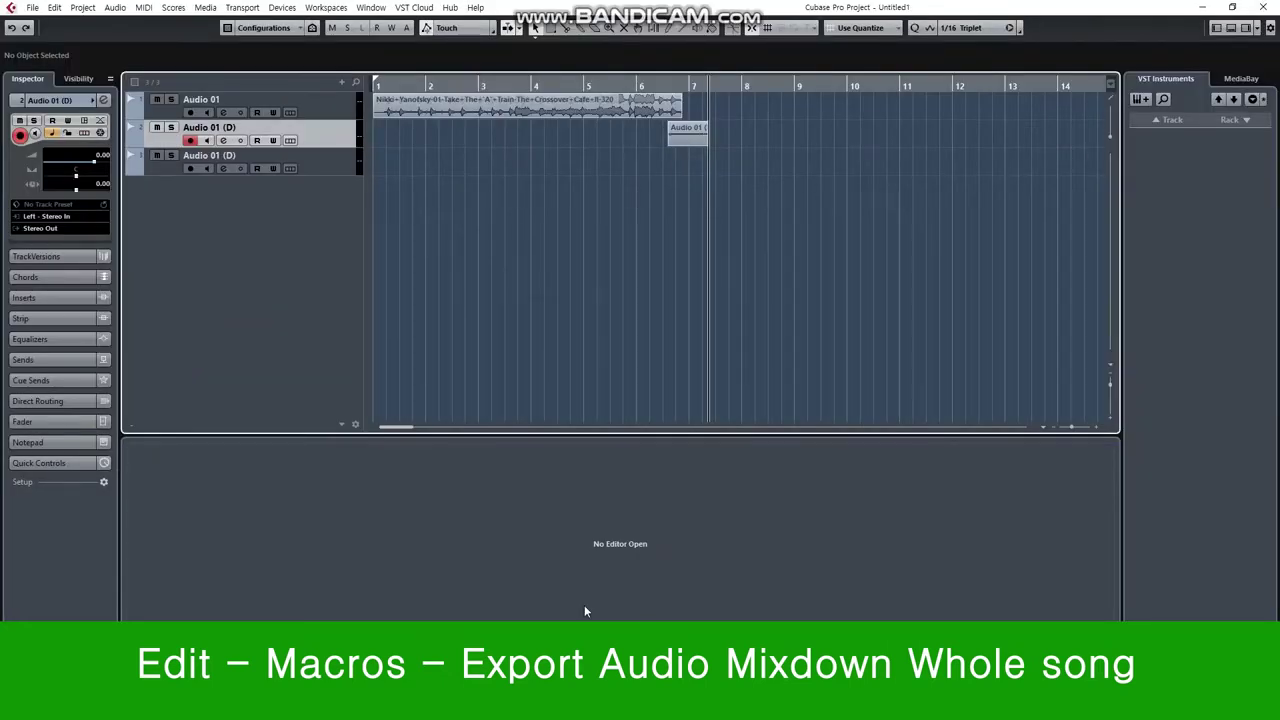
left_click(55, 7)
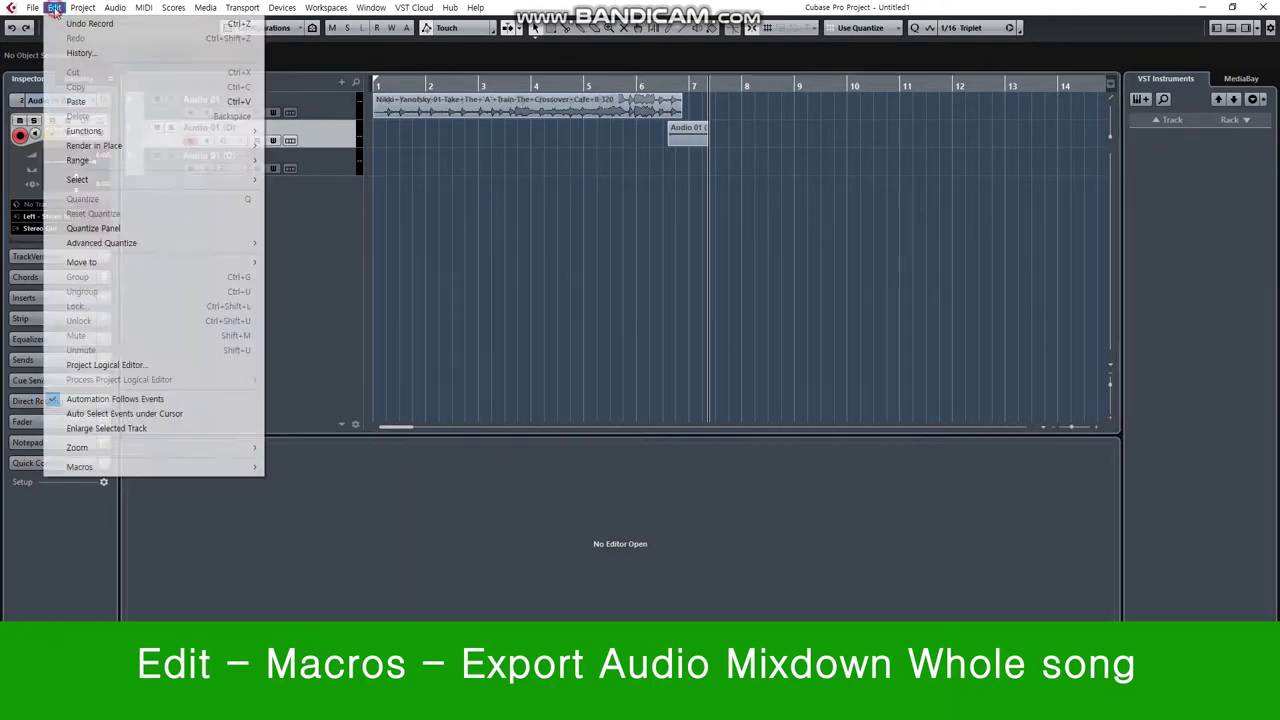
mouse_move(163, 466)
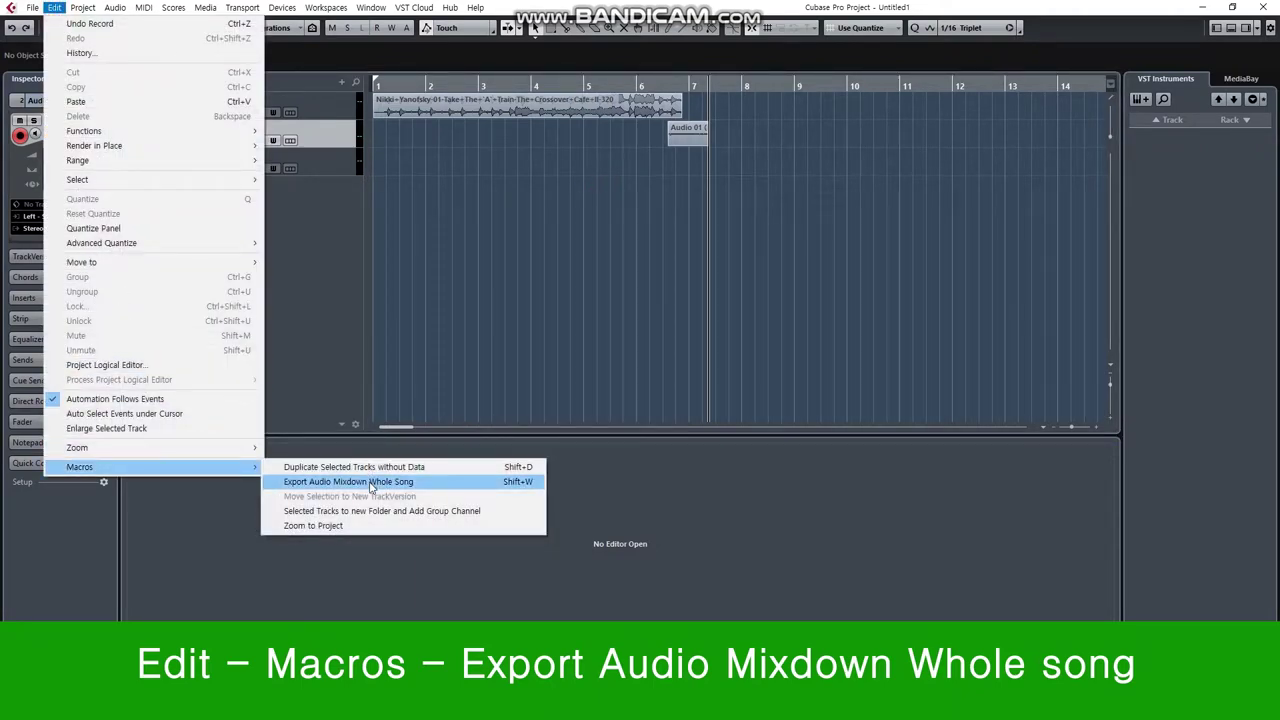
left_click(368, 482)
left_click_drag(793, 86, 797, 160)
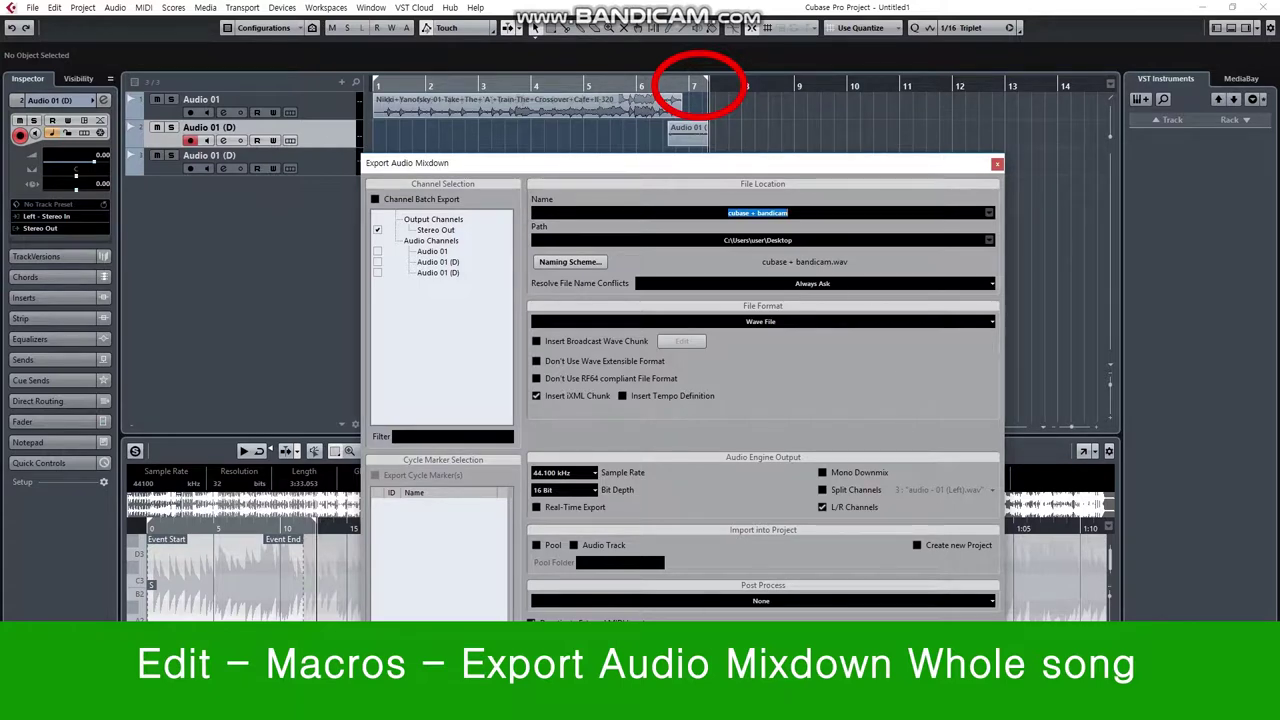
key("Escape")
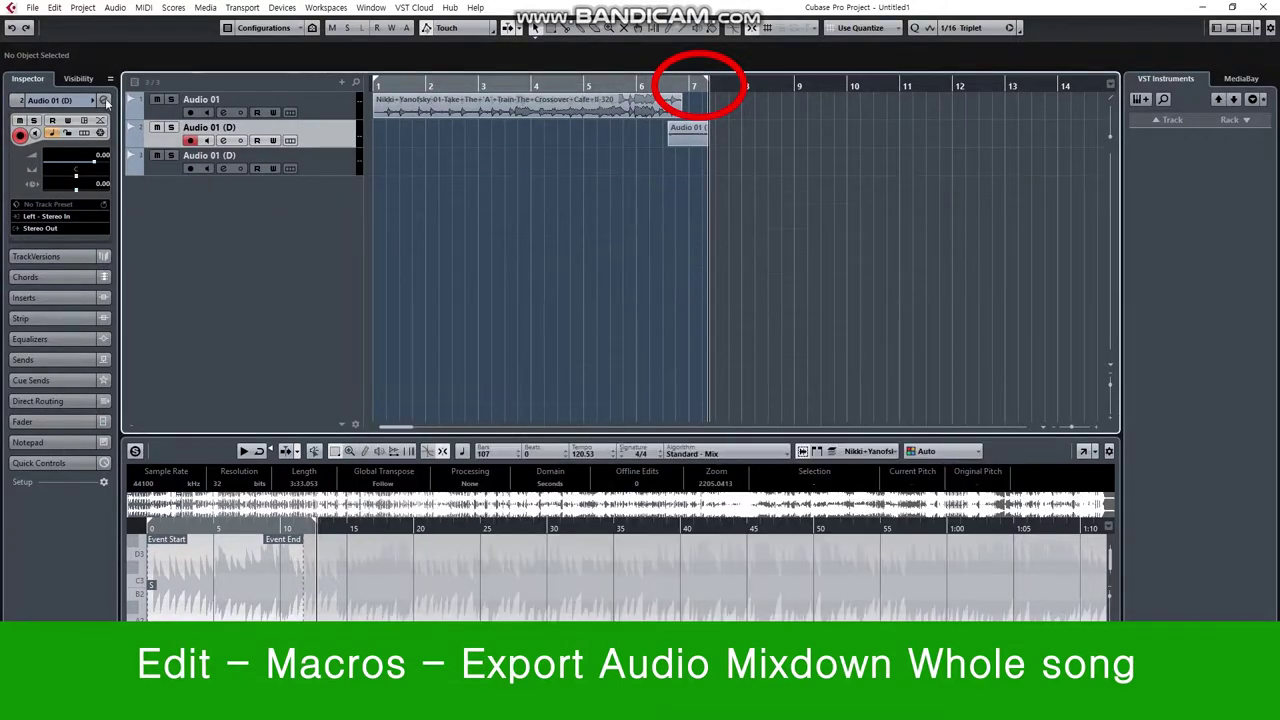
Open the regular Audio Mixdown export and dismiss it, and extend the right locator by hand to just past the recorded clip
left_click(33, 7)
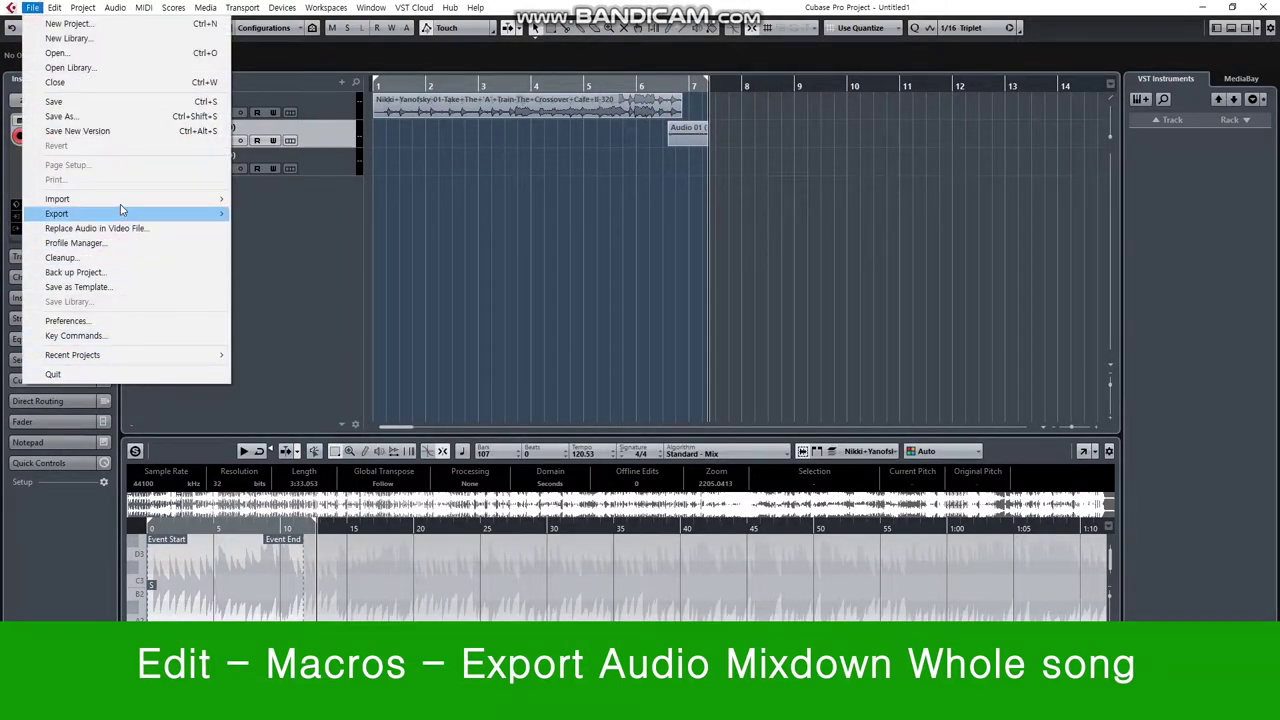
mouse_move(197, 213)
left_click(256, 215)
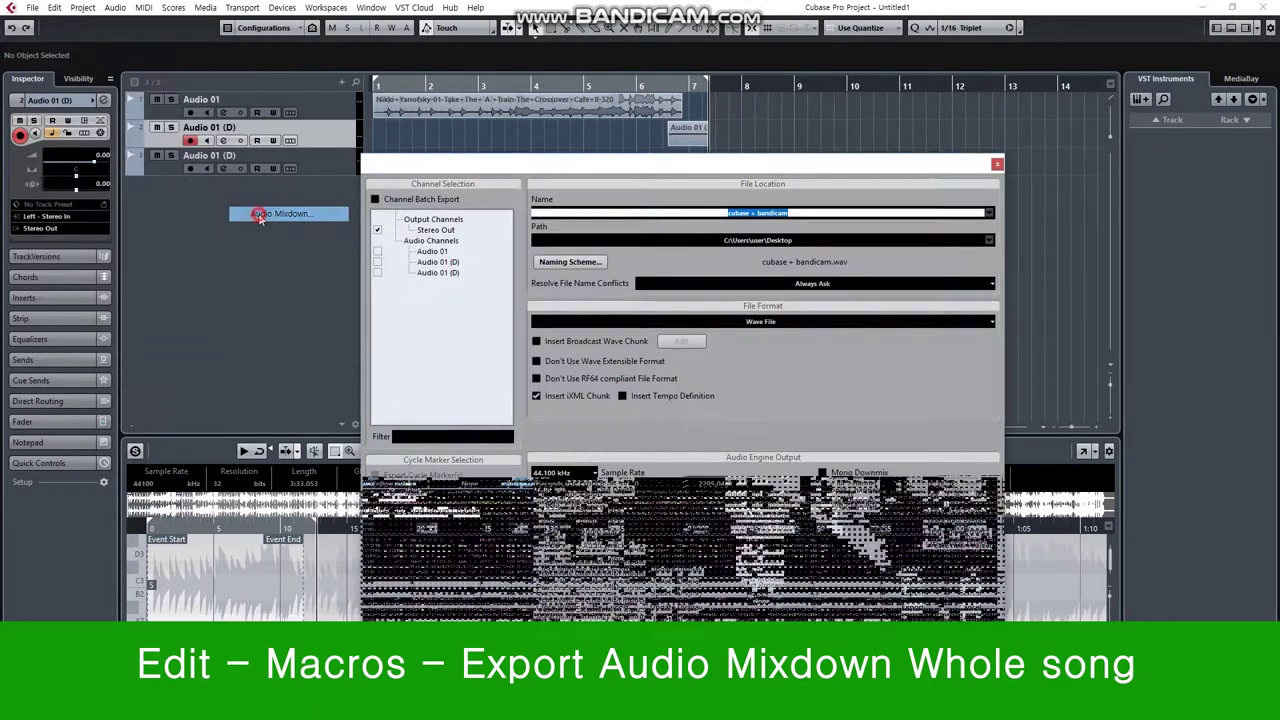
left_click(998, 166)
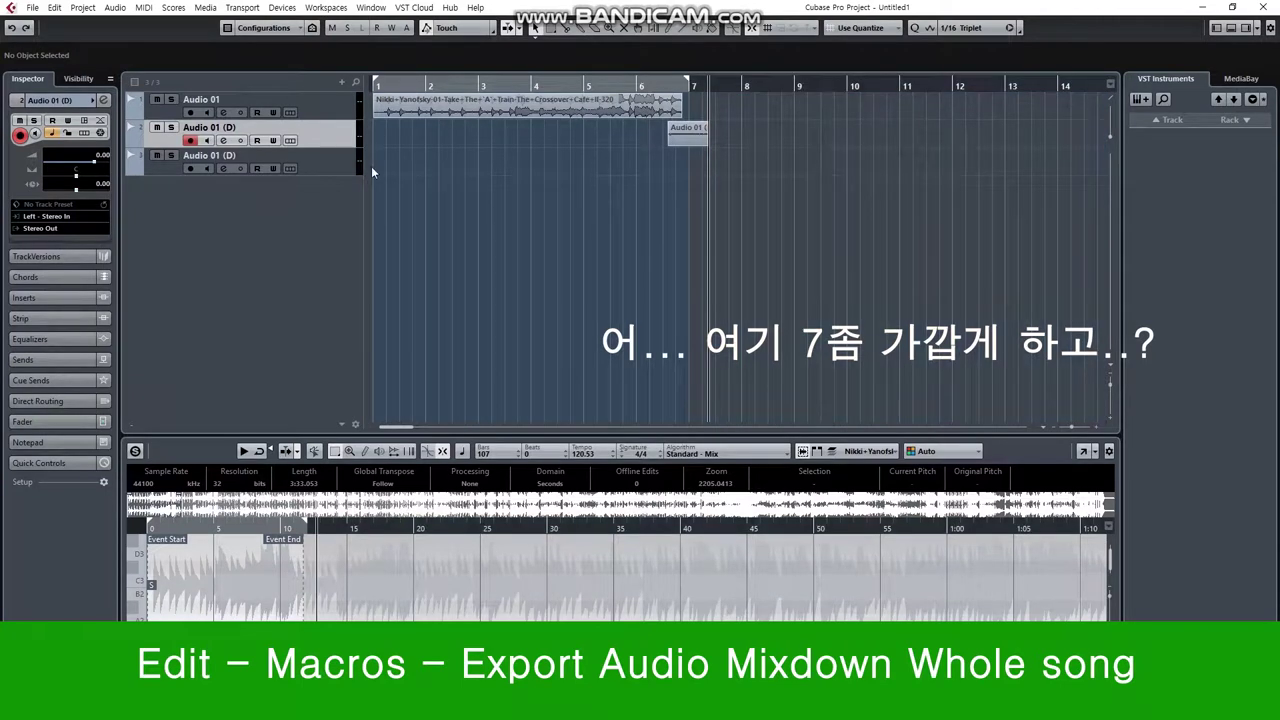
left_click_drag(686, 80, 712, 80)
left_click(778, 142)
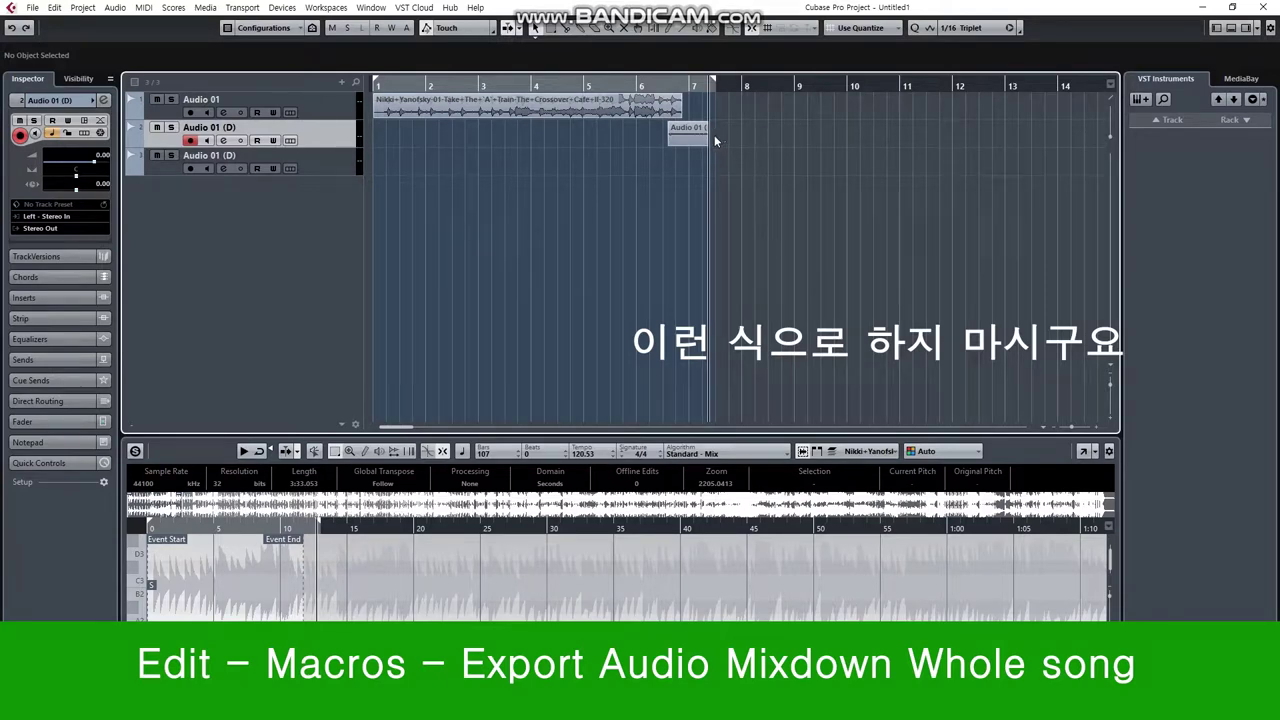
Set the locators around the whole song with the Export Audio Mixdown Whole Song macro, and close the export dialog without exporting
left_click(55, 8)
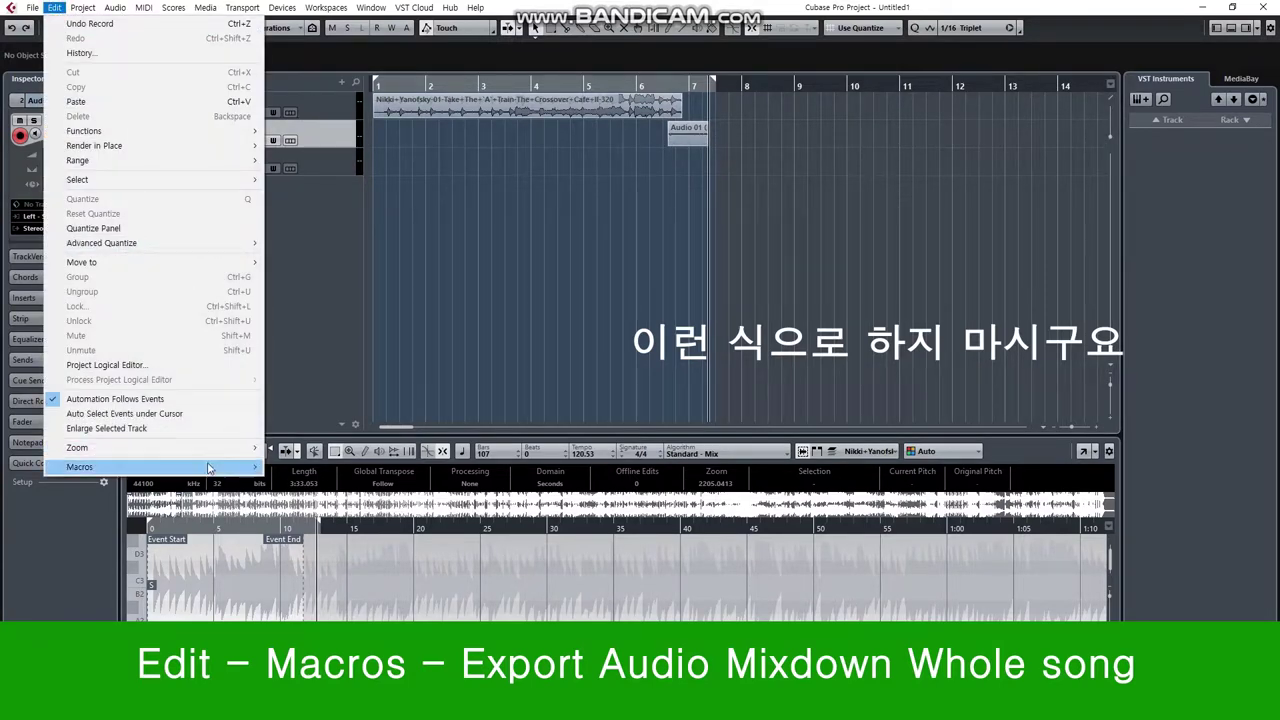
mouse_move(230, 468)
left_click(365, 481)
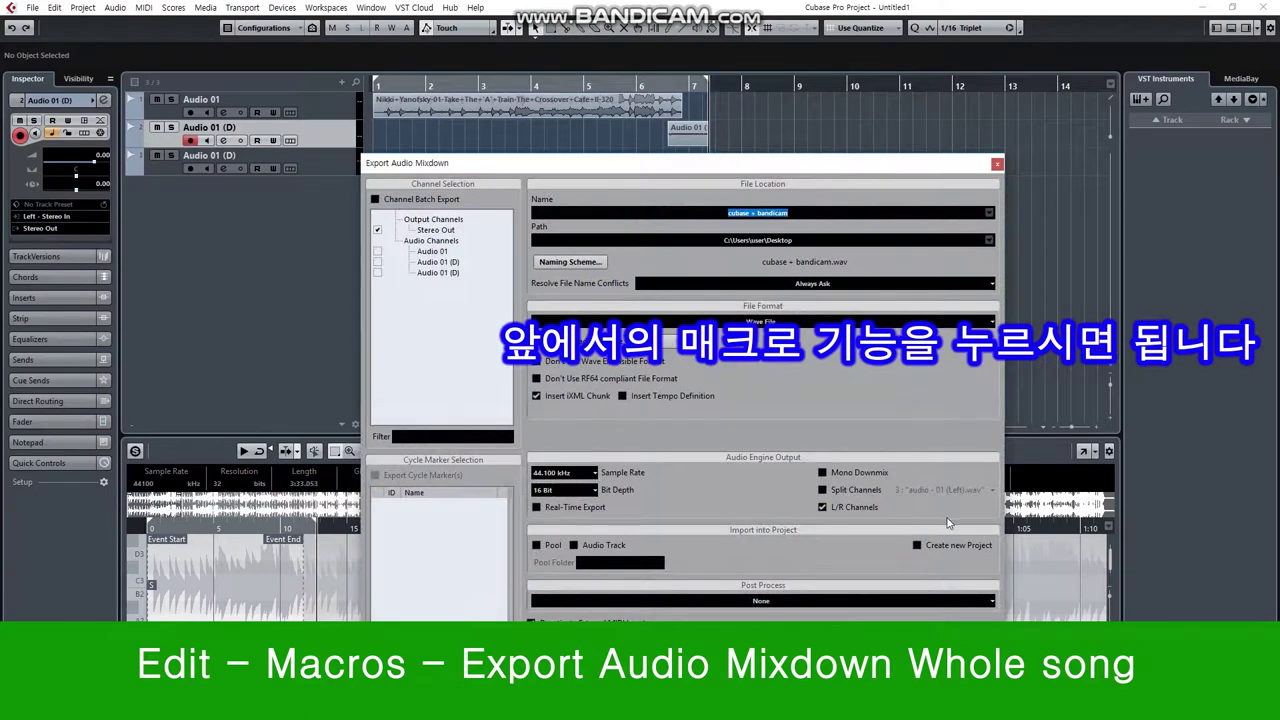
left_click(996, 164)
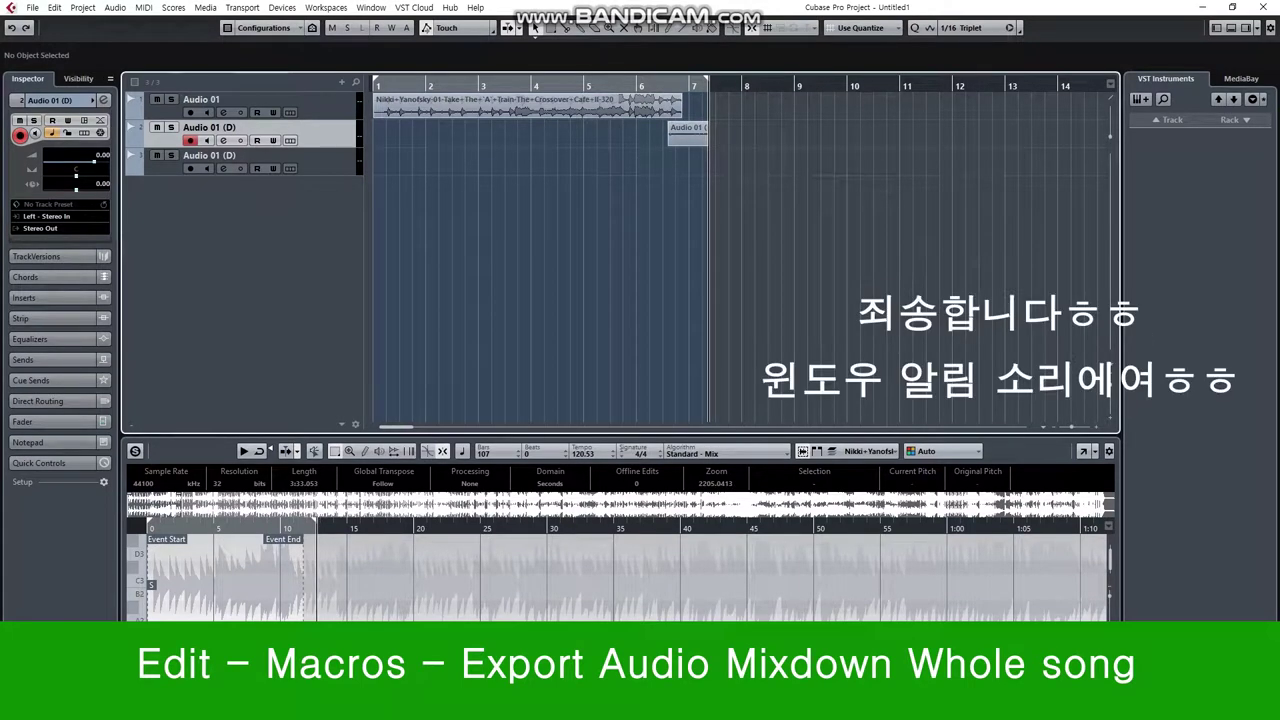
left_click(54, 7)
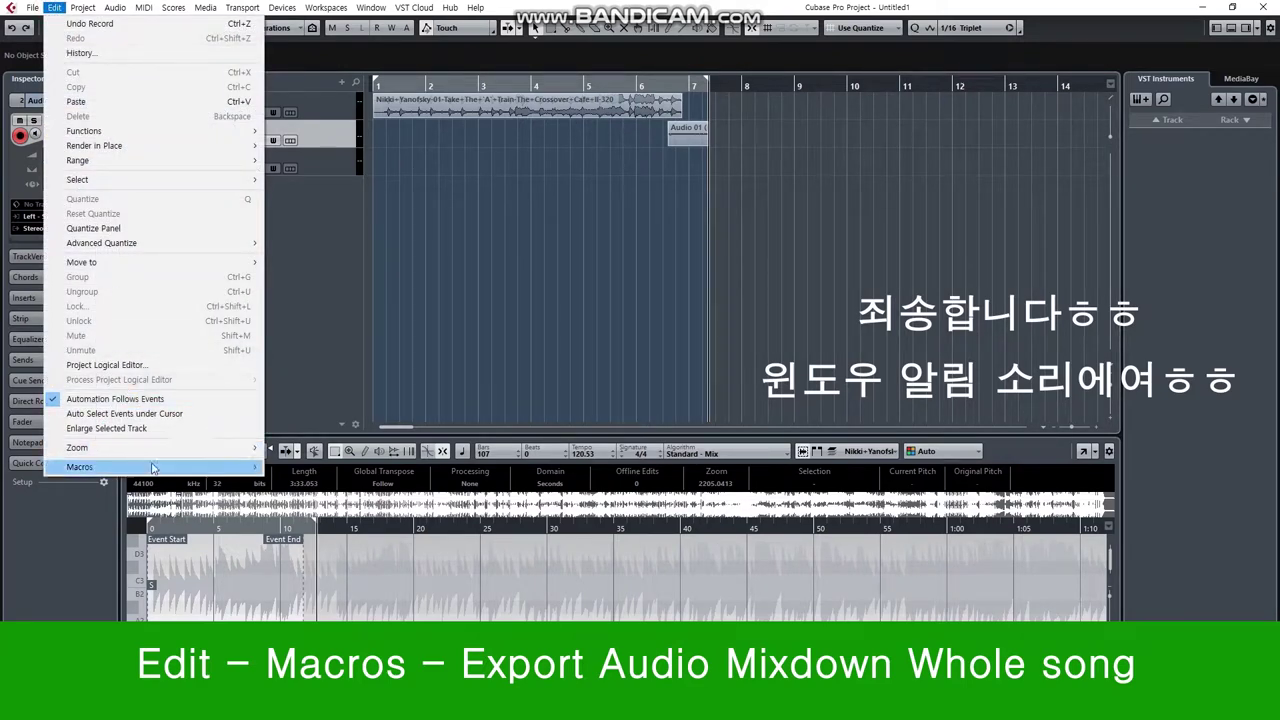
mouse_move(155, 468)
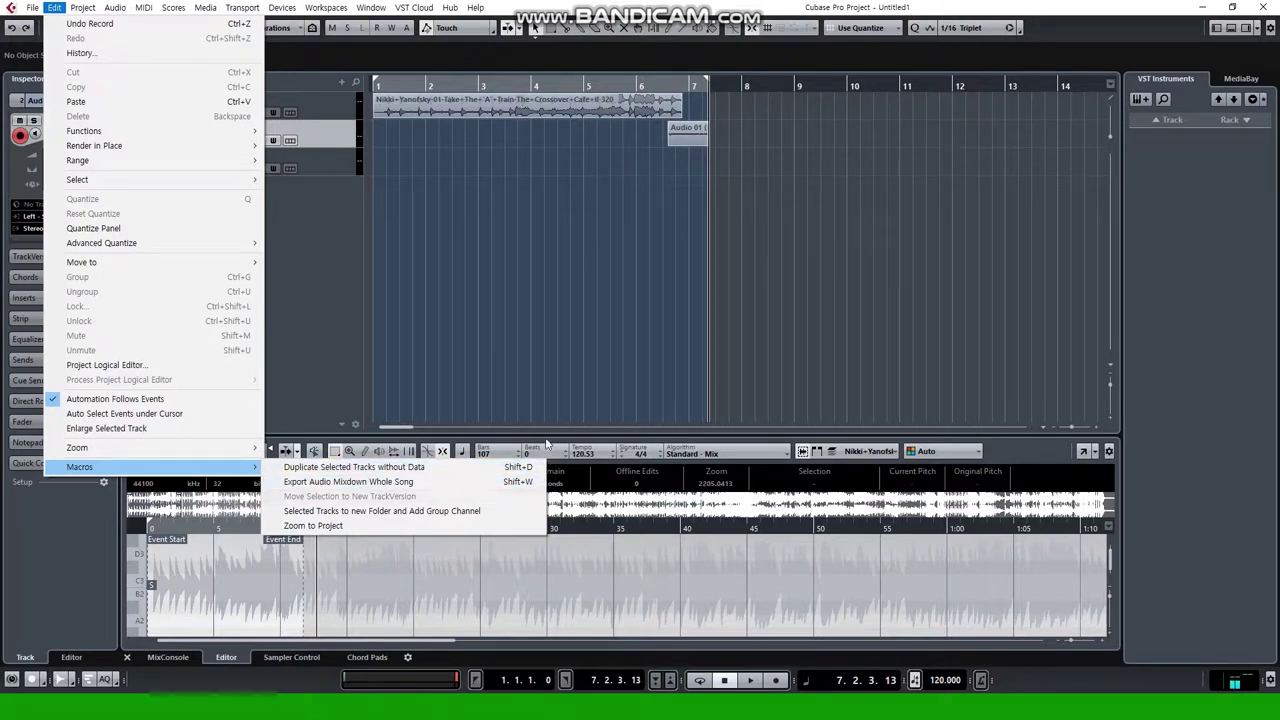
left_click(522, 308)
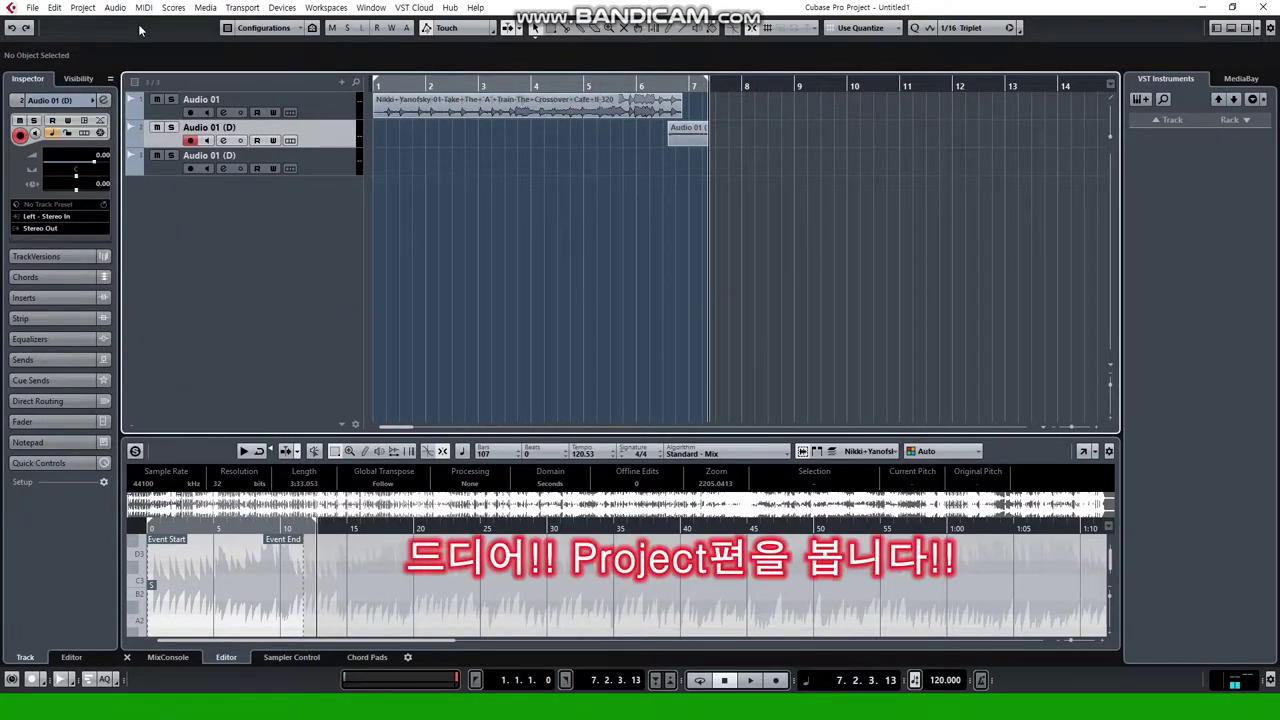
Compare the project-level commands for adding tracks with the track types offered in the empty track list area
left_click(84, 8)
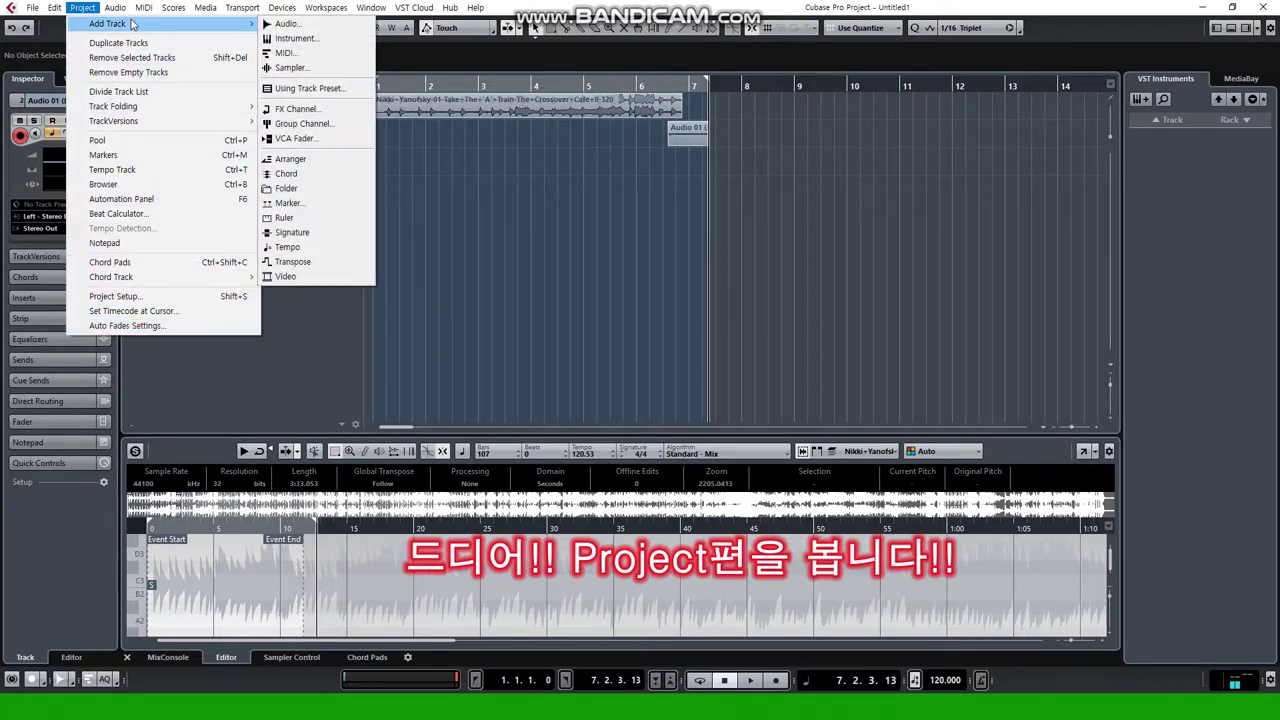
left_click(329, 400)
right_click(275, 220)
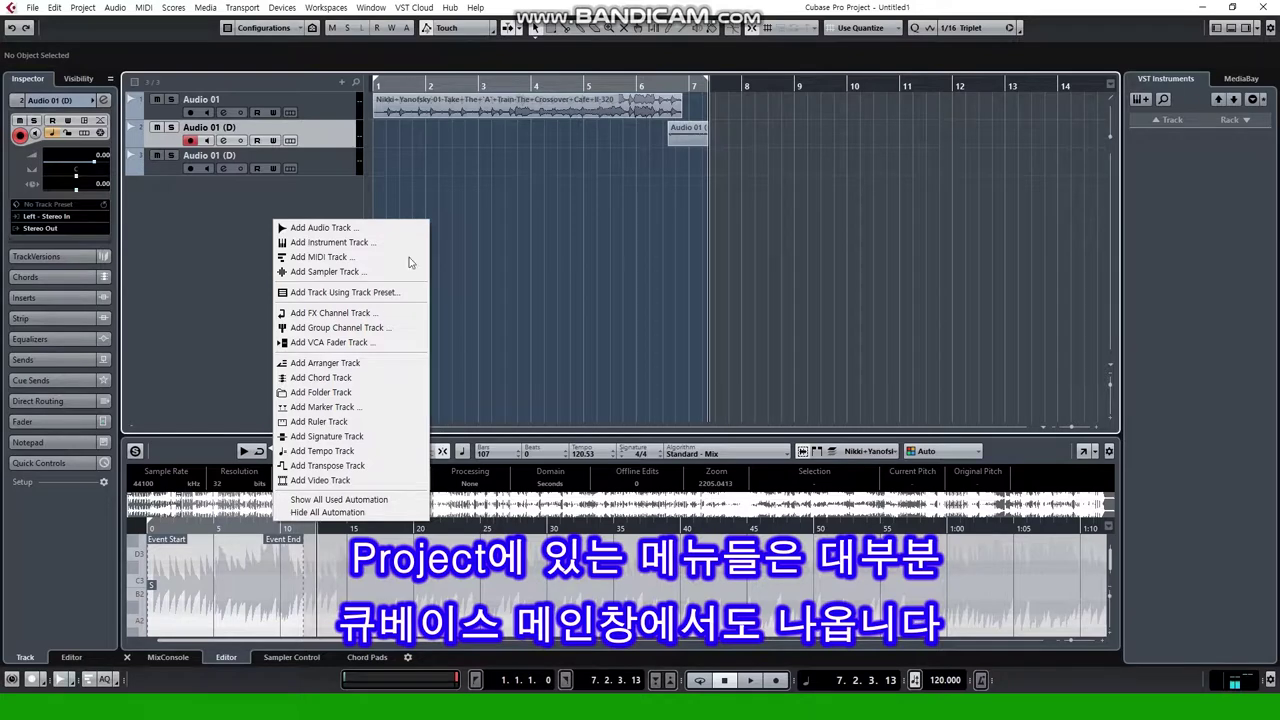
left_click(82, 7)
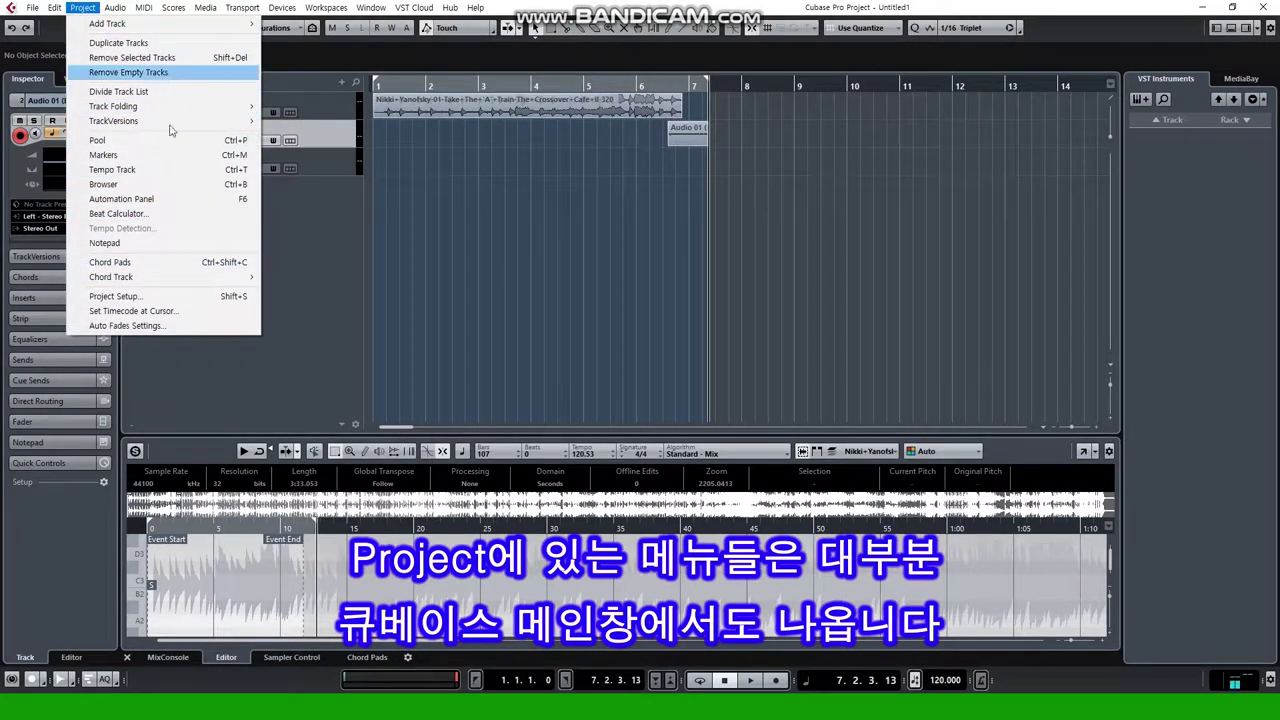
left_click(305, 248)
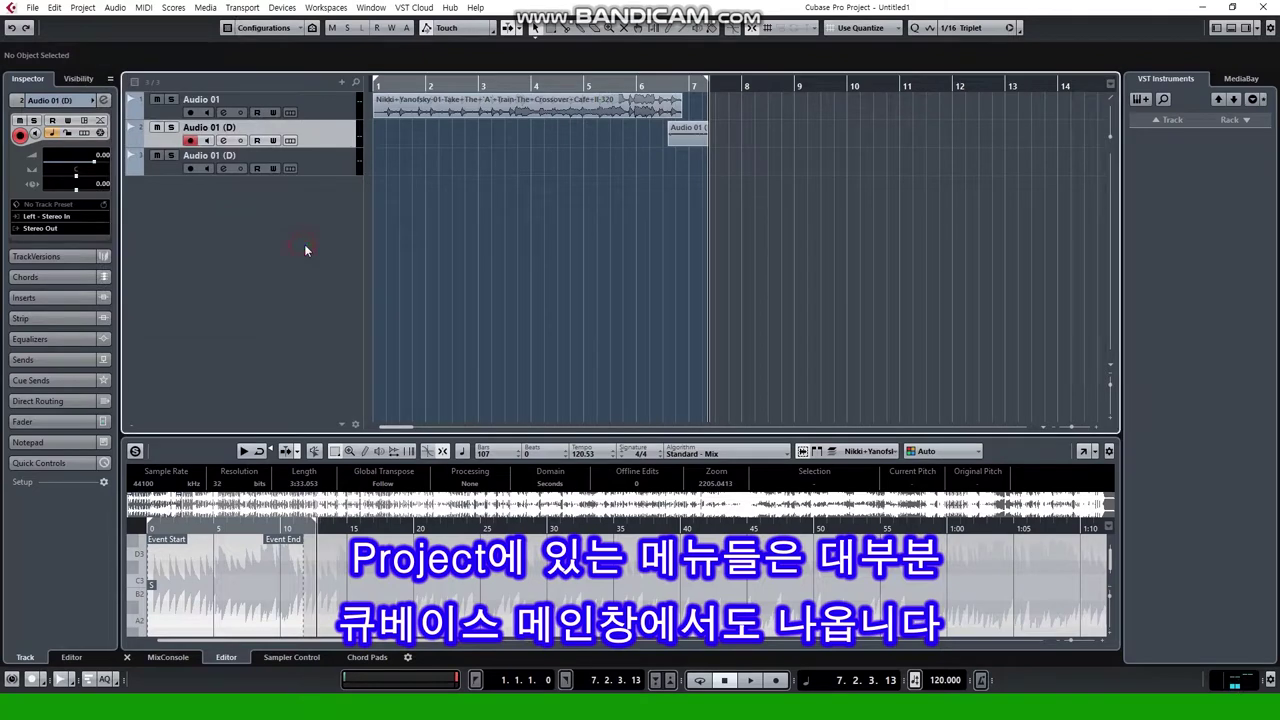
right_click(234, 227)
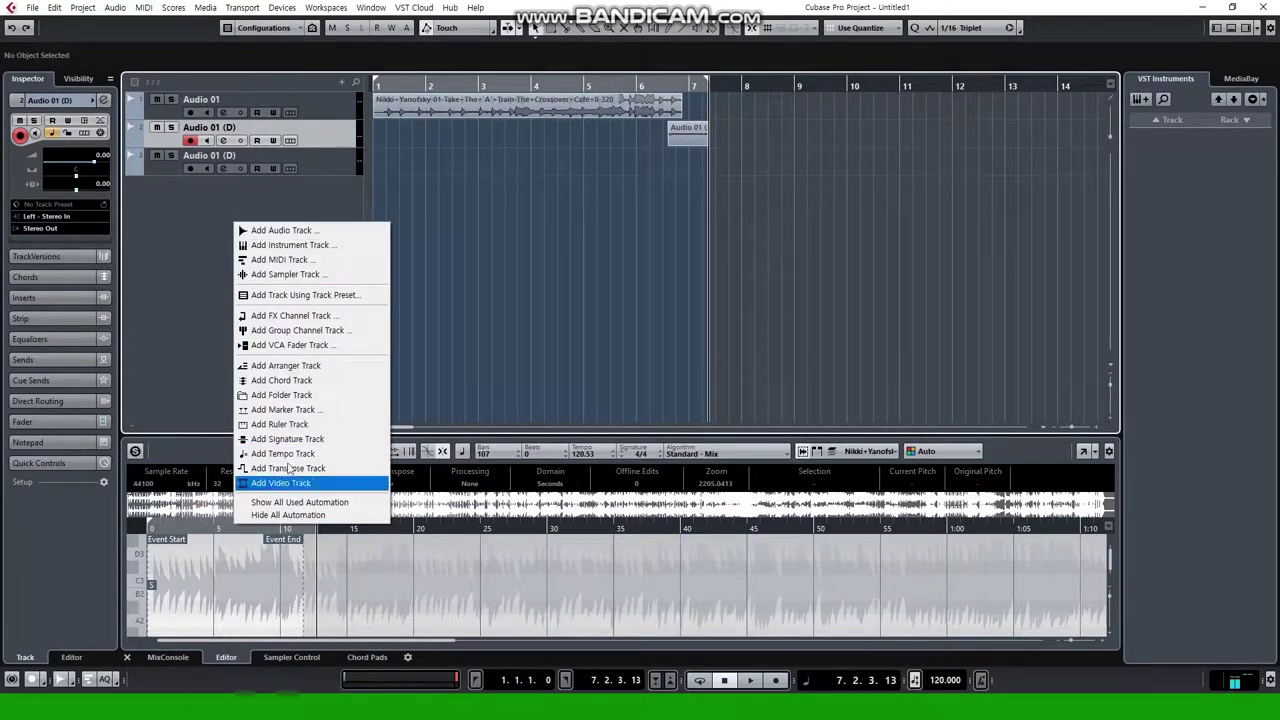
left_click(200, 240)
left_click(82, 7)
mouse_move(107, 28)
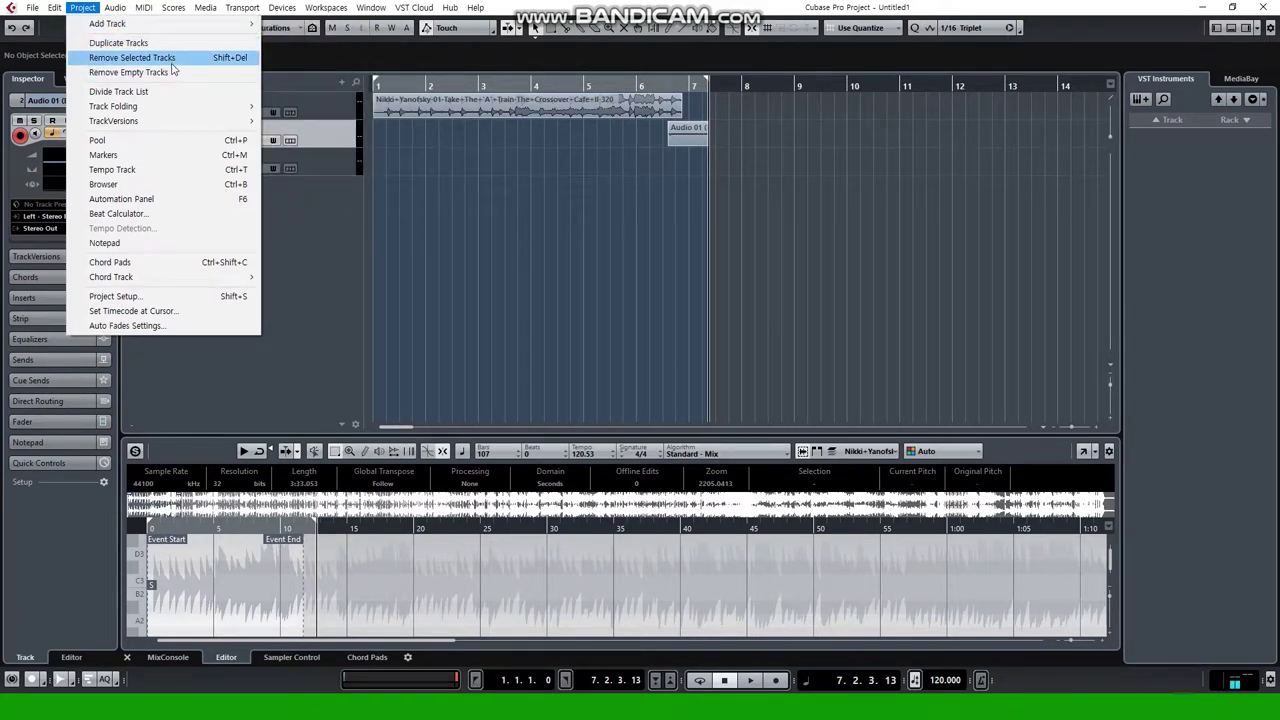
left_click(290, 255)
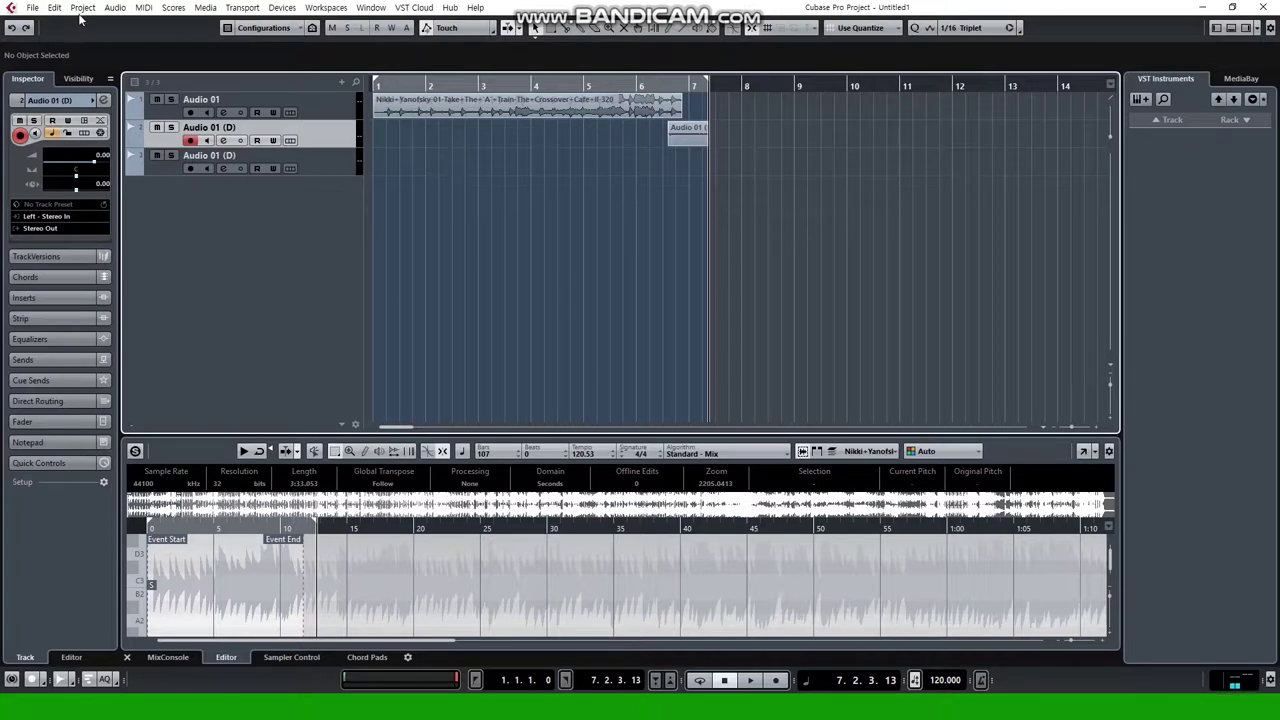
Add one mono audio track routed to Stereo Out, after checking the available channel configurations
right_click(223, 263)
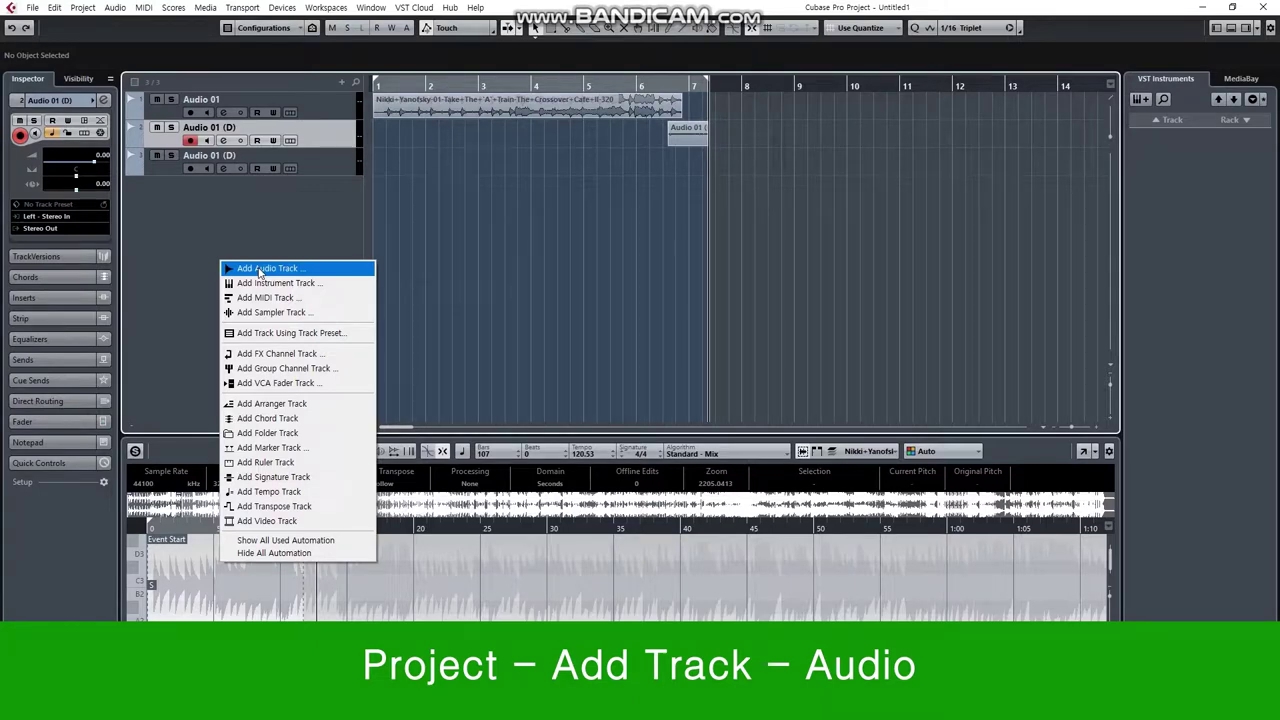
left_click(261, 270)
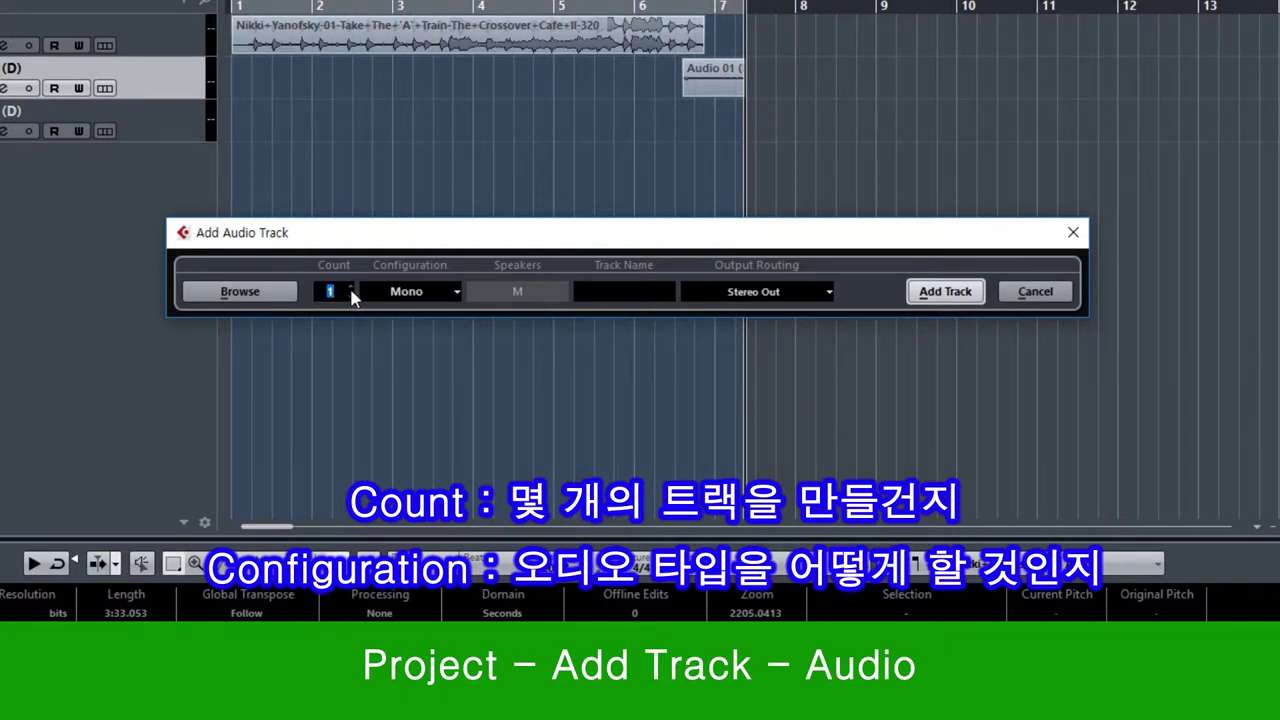
left_click(350, 288)
left_click(351, 296)
left_click(449, 292)
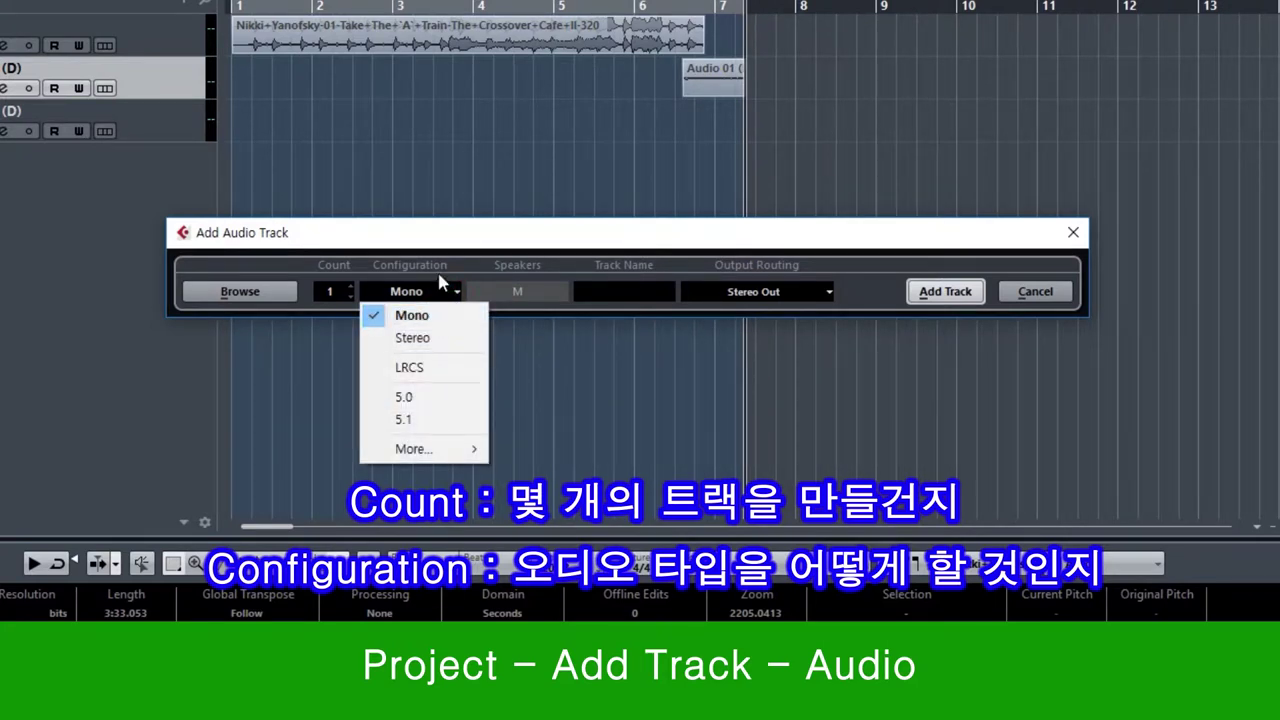
left_click(437, 233)
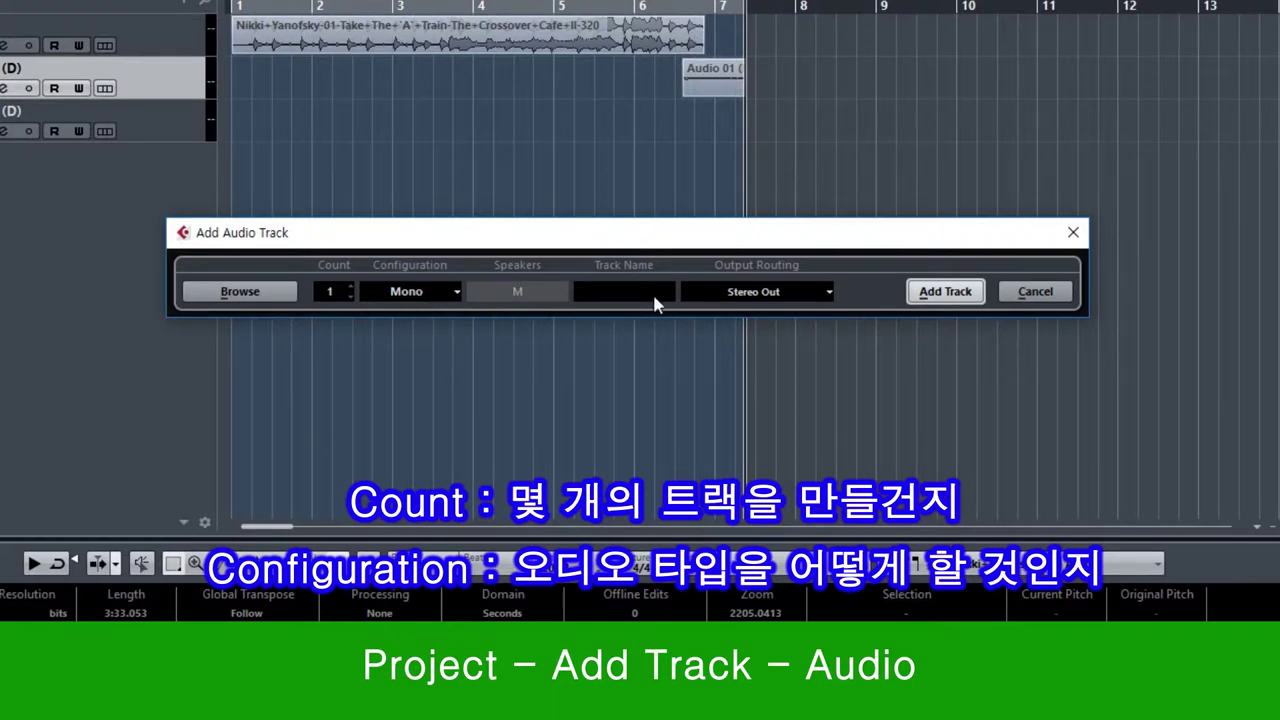
left_click(958, 291)
Select the tracks around the new Audio 02 track in turn, ending on the upper Audio 01 (D) track
left_click(145, 88)
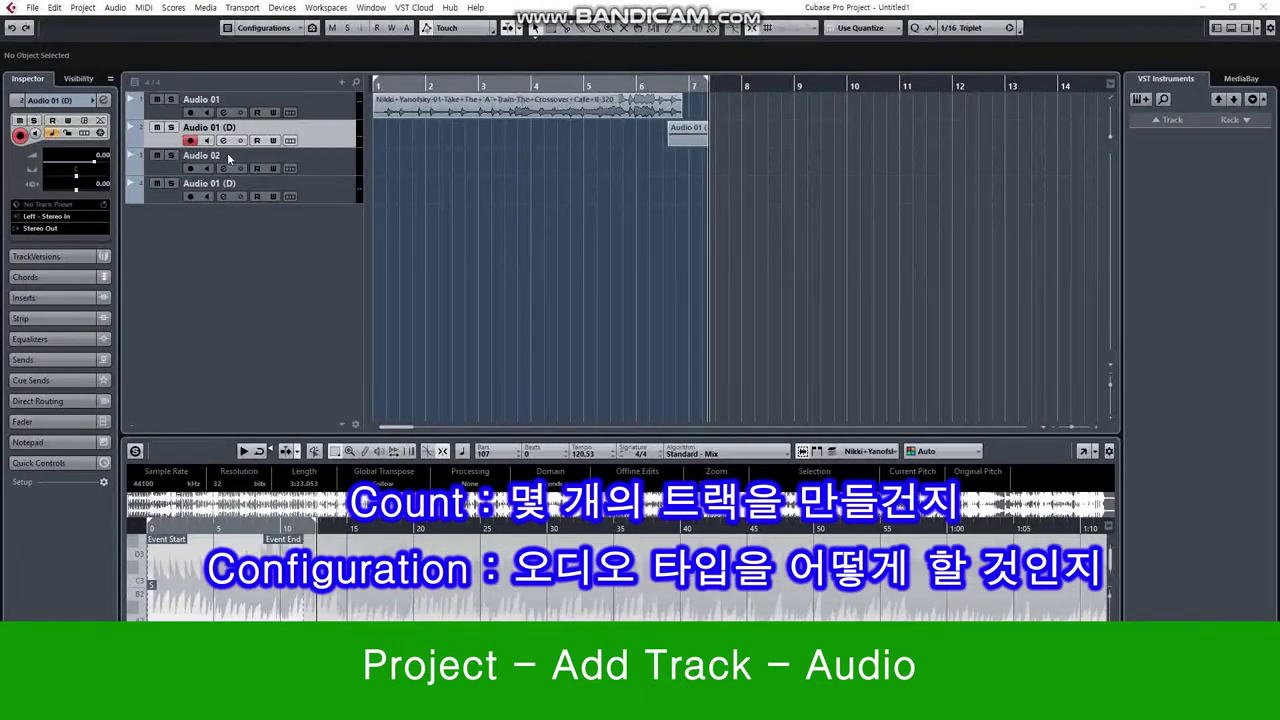
left_click(337, 161)
left_click(321, 130)
left_click(323, 168)
left_click(327, 199)
left_click(323, 141)
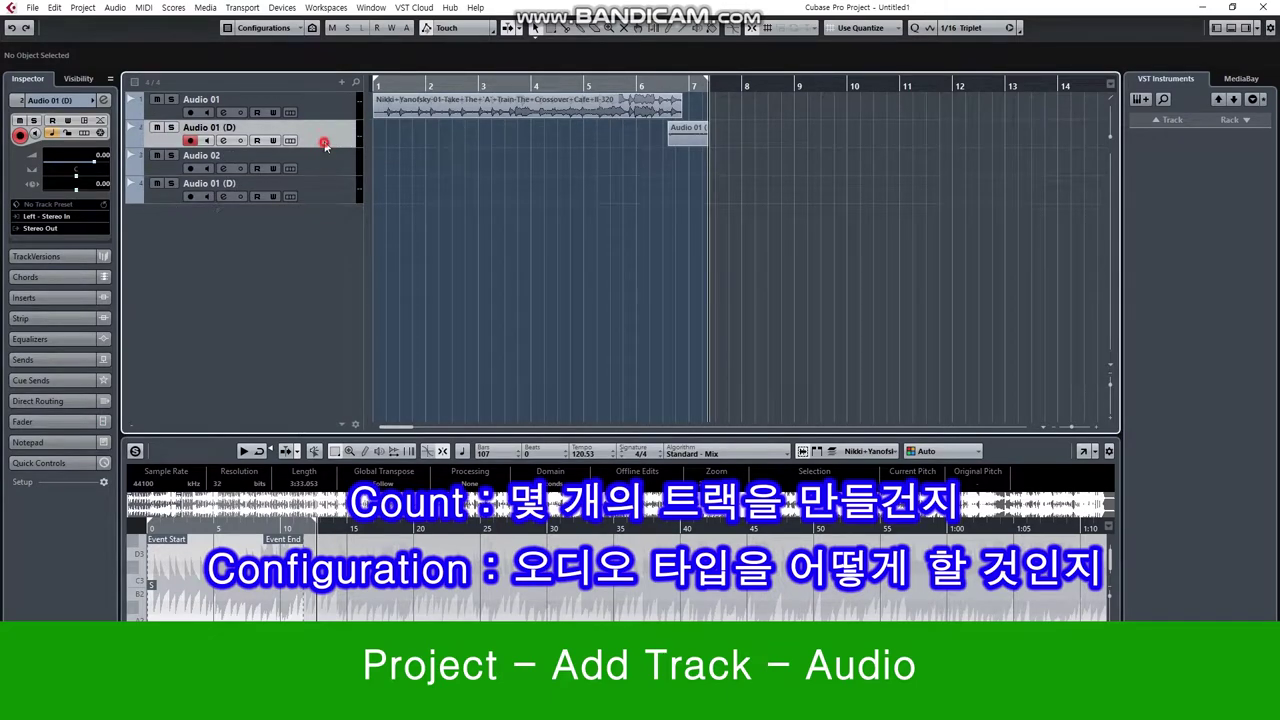
Add an audio track from the Dirty Rock Overheads preset, filtering the presets by the Alternative/Indie style
left_click(88, 8)
left_click(310, 252)
right_click(310, 252)
left_click(350, 251)
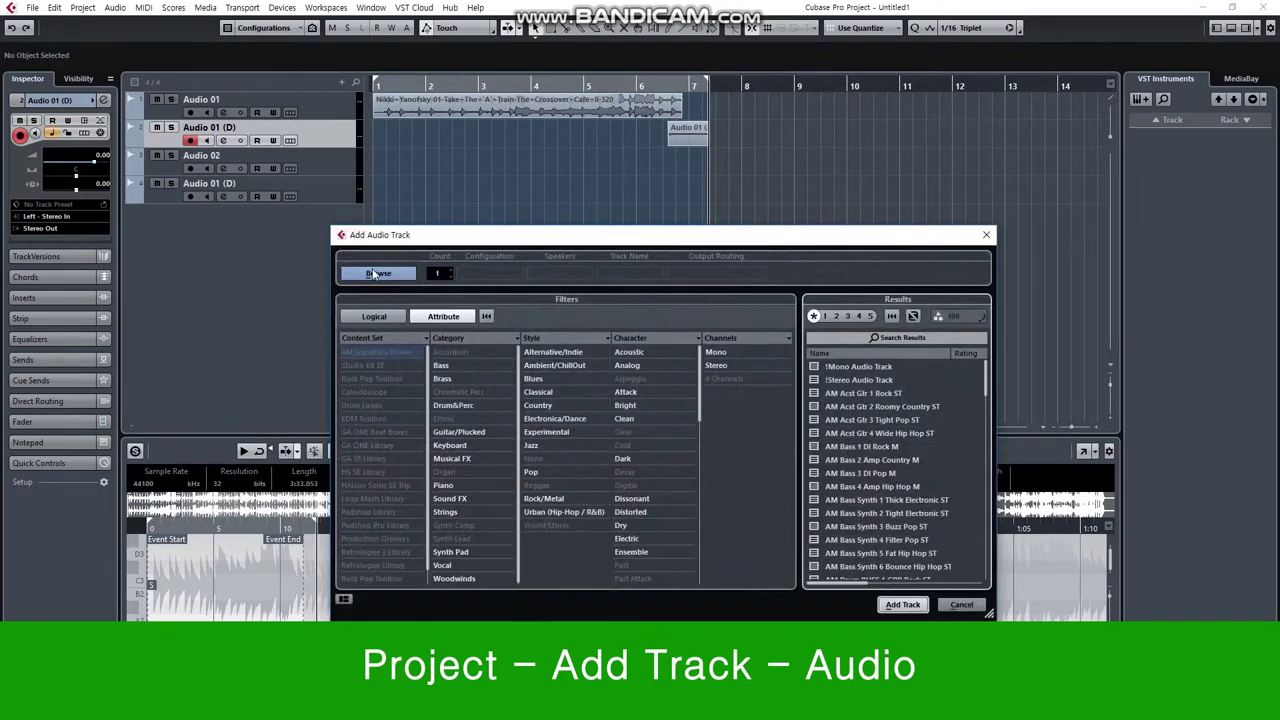
left_click(378, 273)
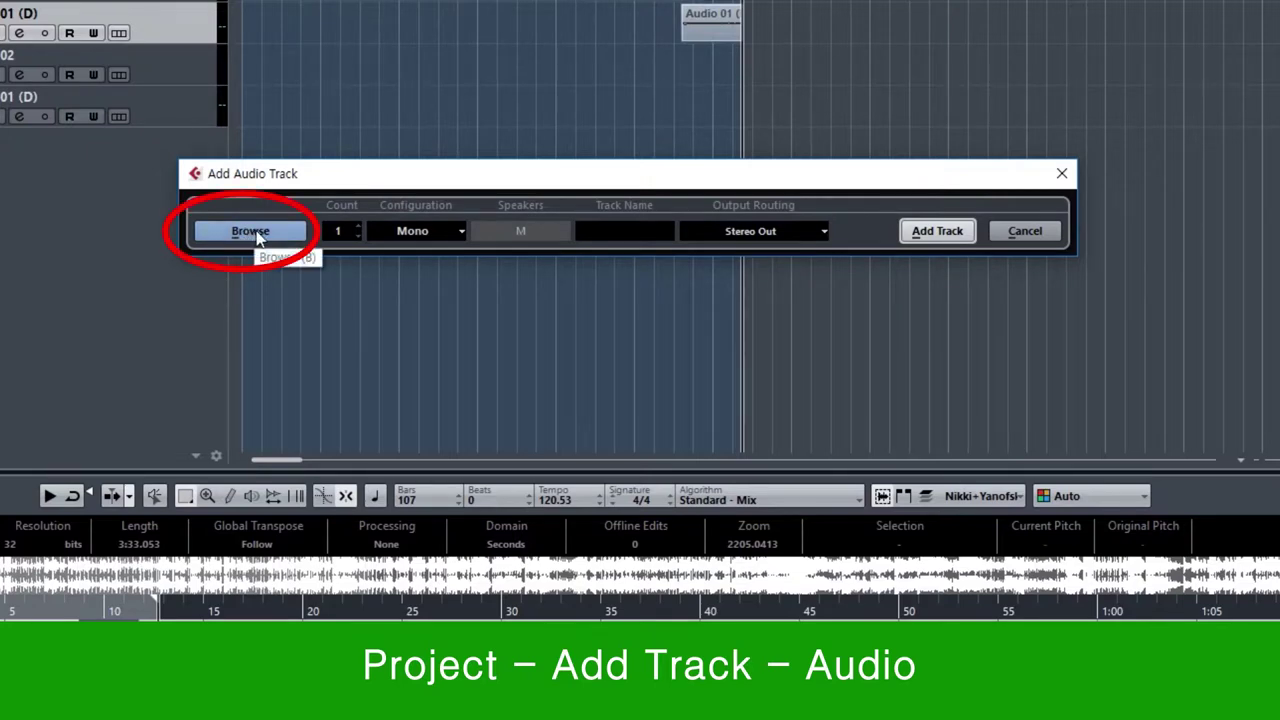
left_click(257, 236)
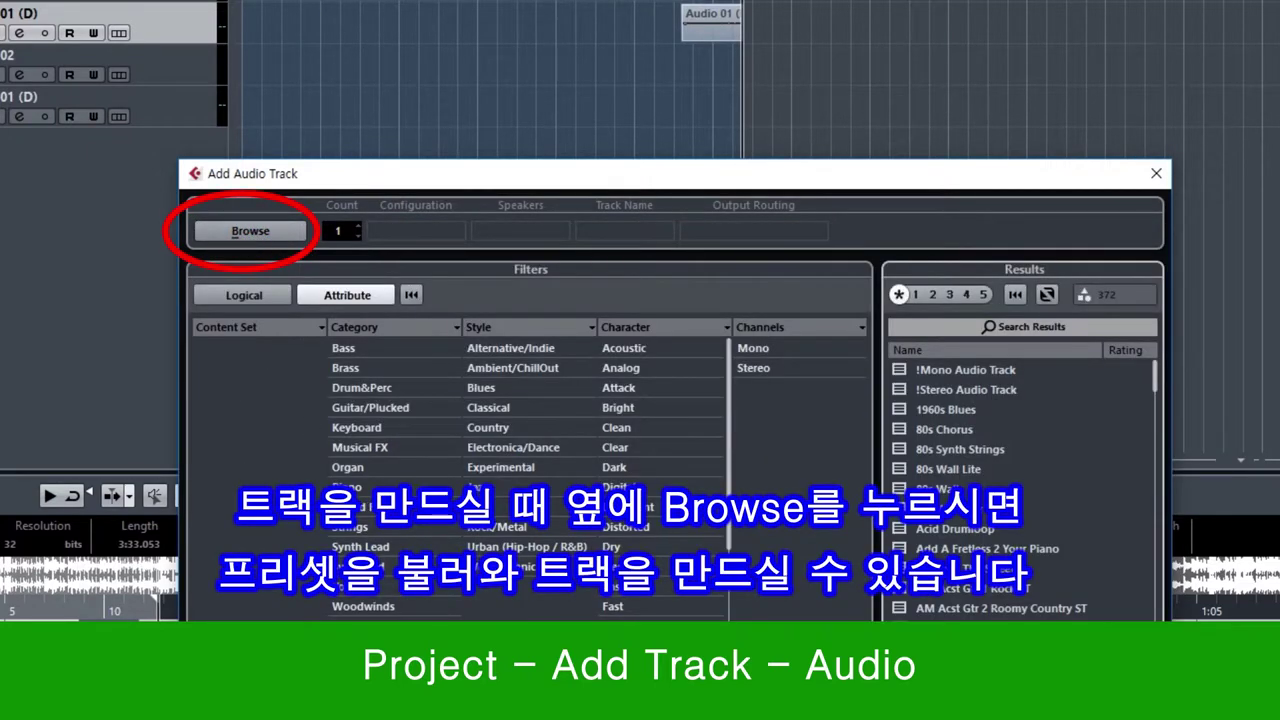
left_click(516, 350)
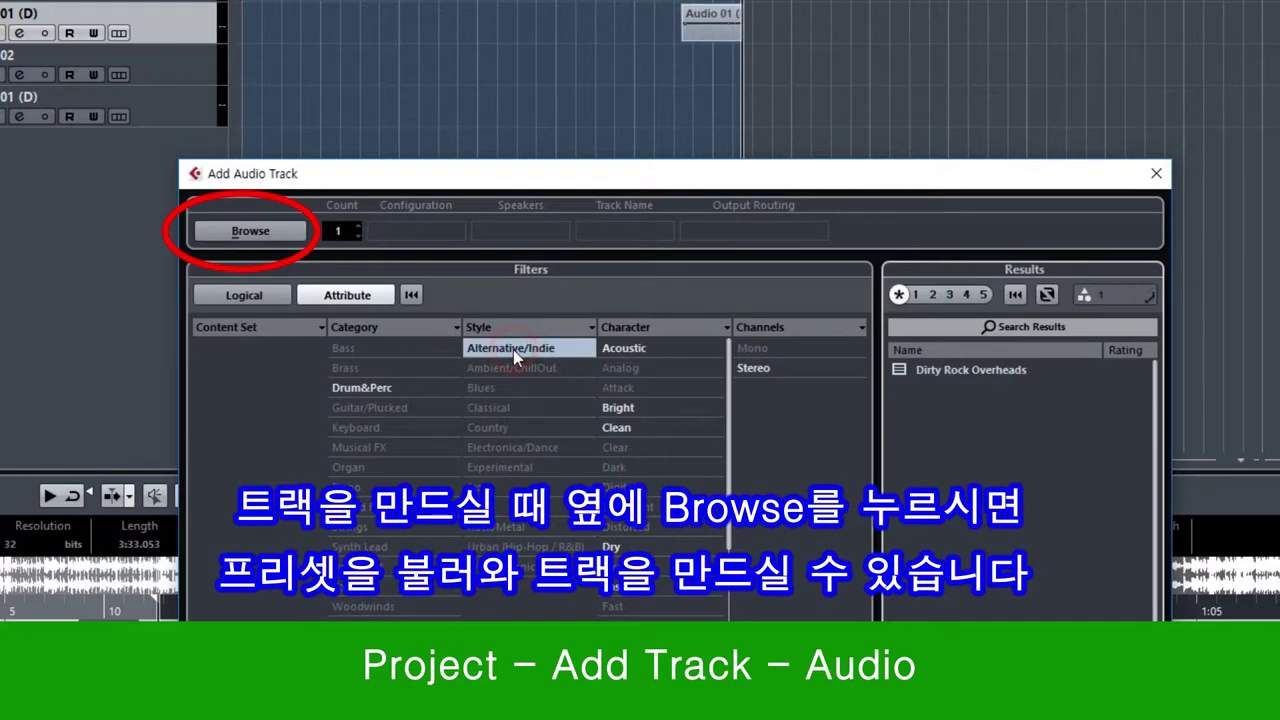
left_click(980, 370)
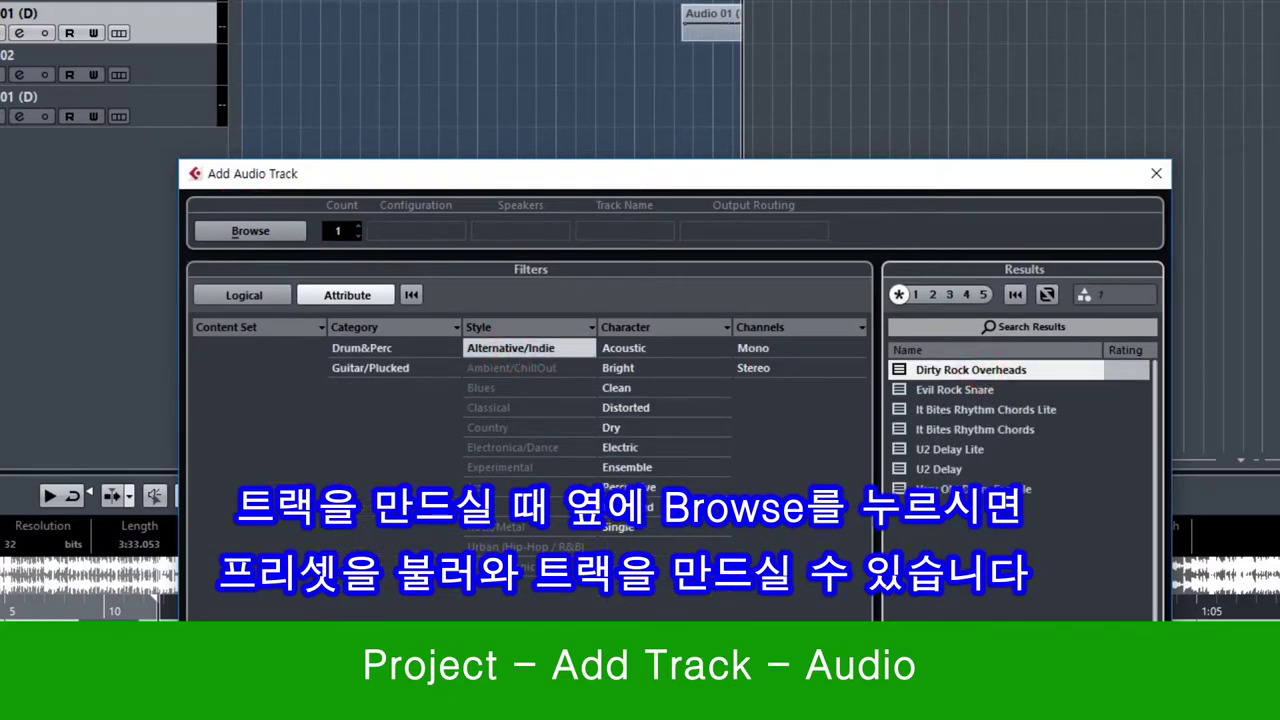
left_click(1010, 705)
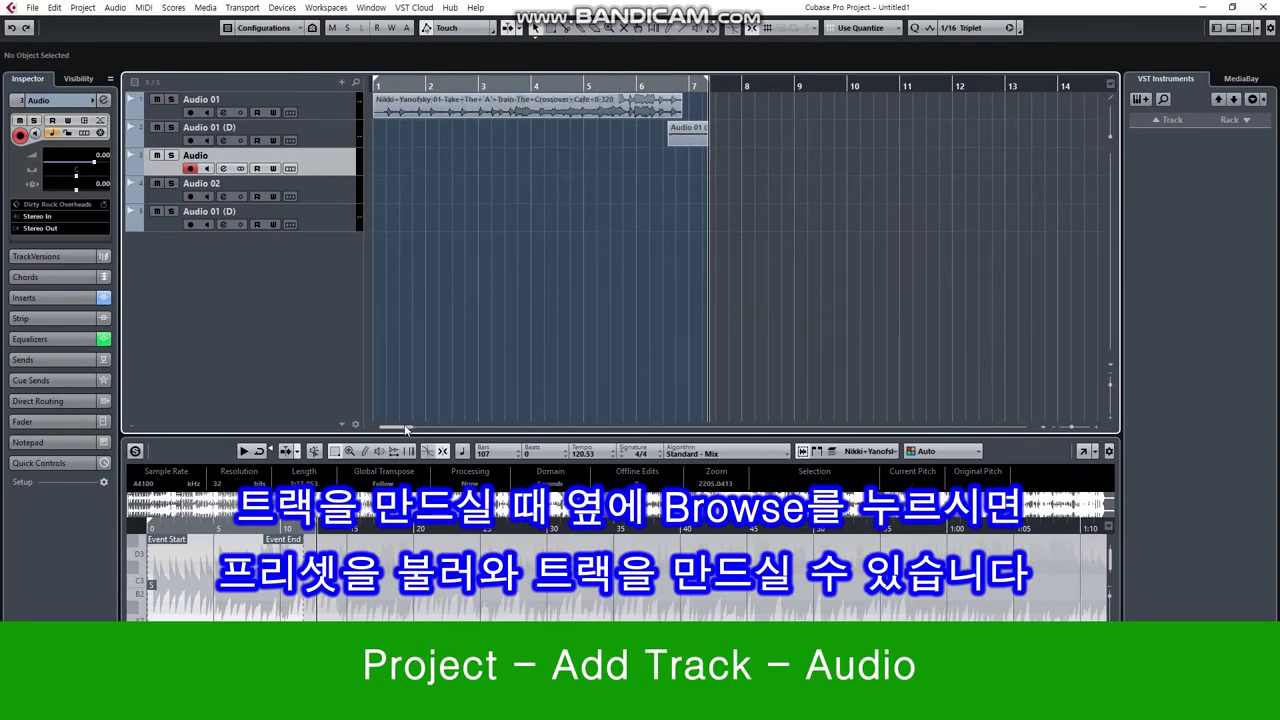
Inspect the preset-based Audio track's equalizer and insert settings, and remove the track from the project
left_click_drag(408, 428, 357, 441)
left_click(64, 342)
left_click(58, 161)
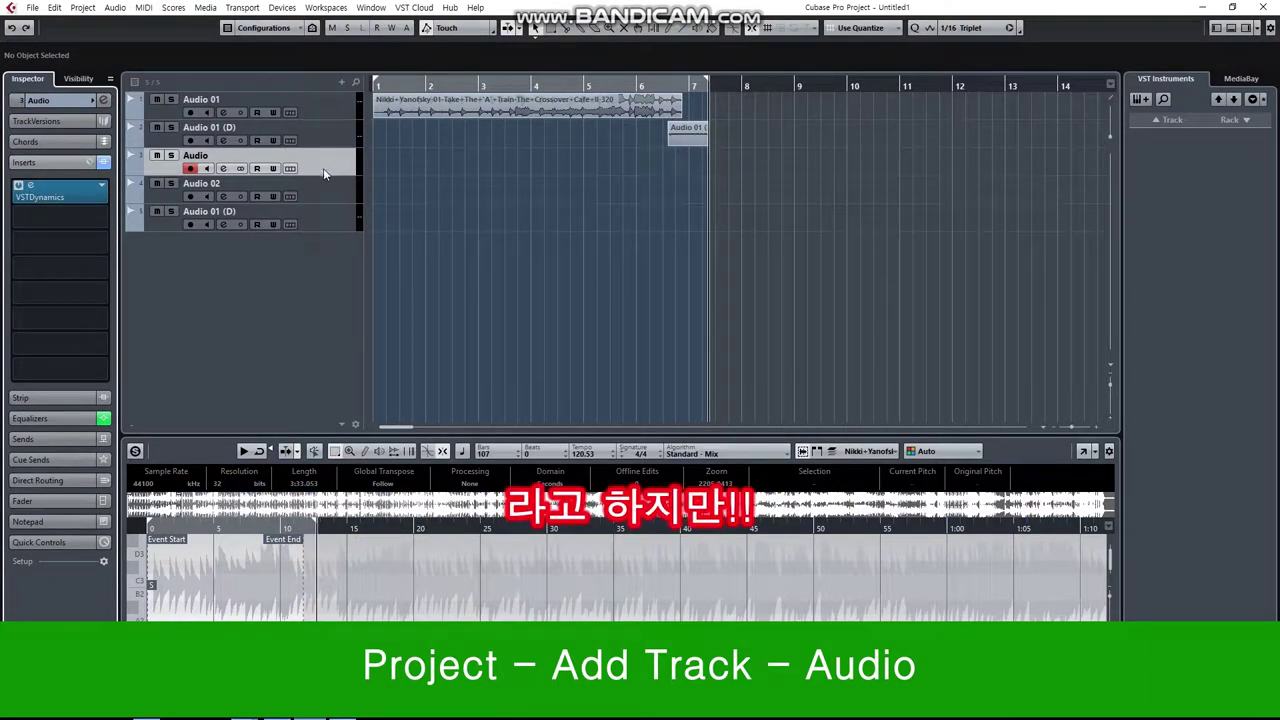
key("shift+Delete")
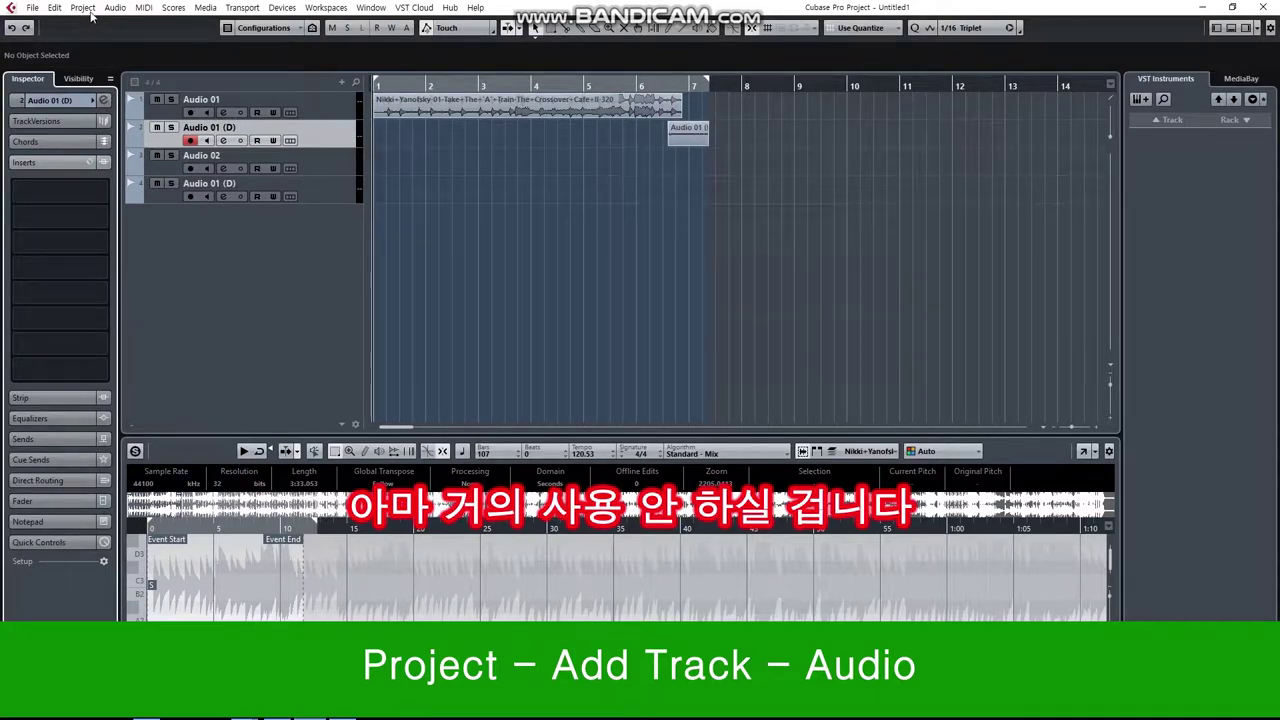
Show the basic track settings of the upper Audio 01 (D) track and rename it vocal in the Inspector
left_click(88, 9)
left_click(311, 248)
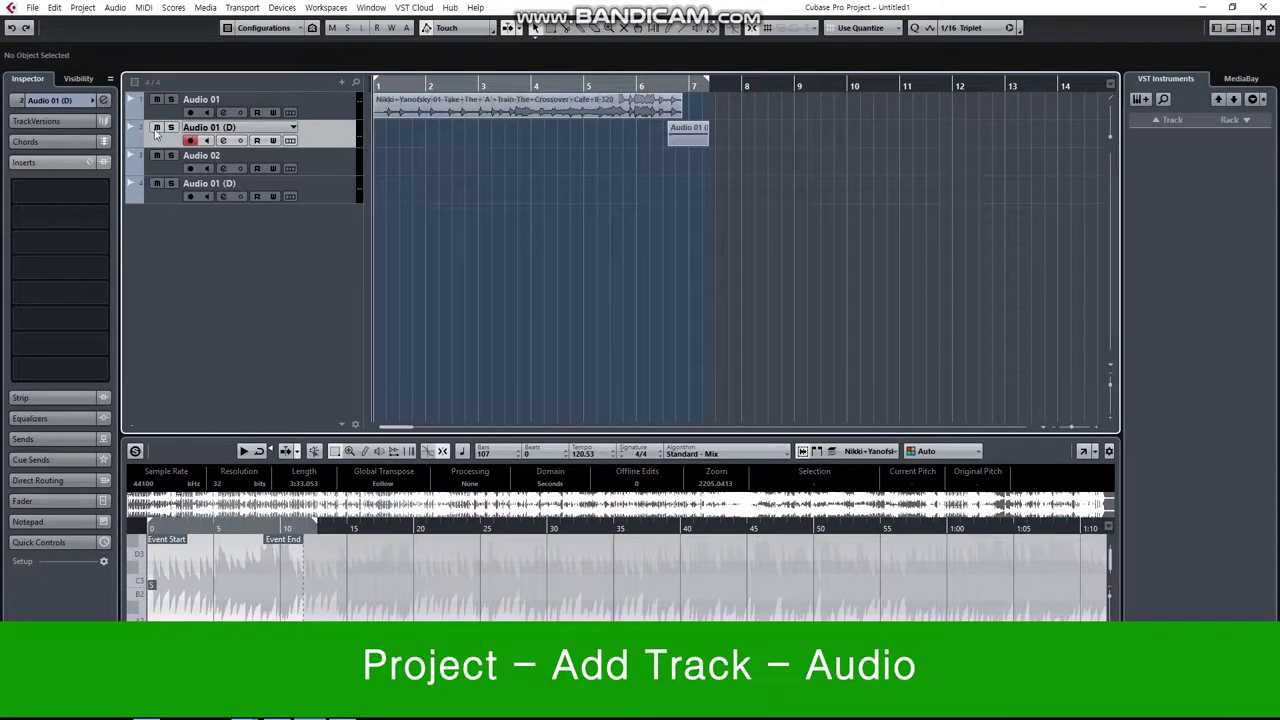
left_click(57, 101)
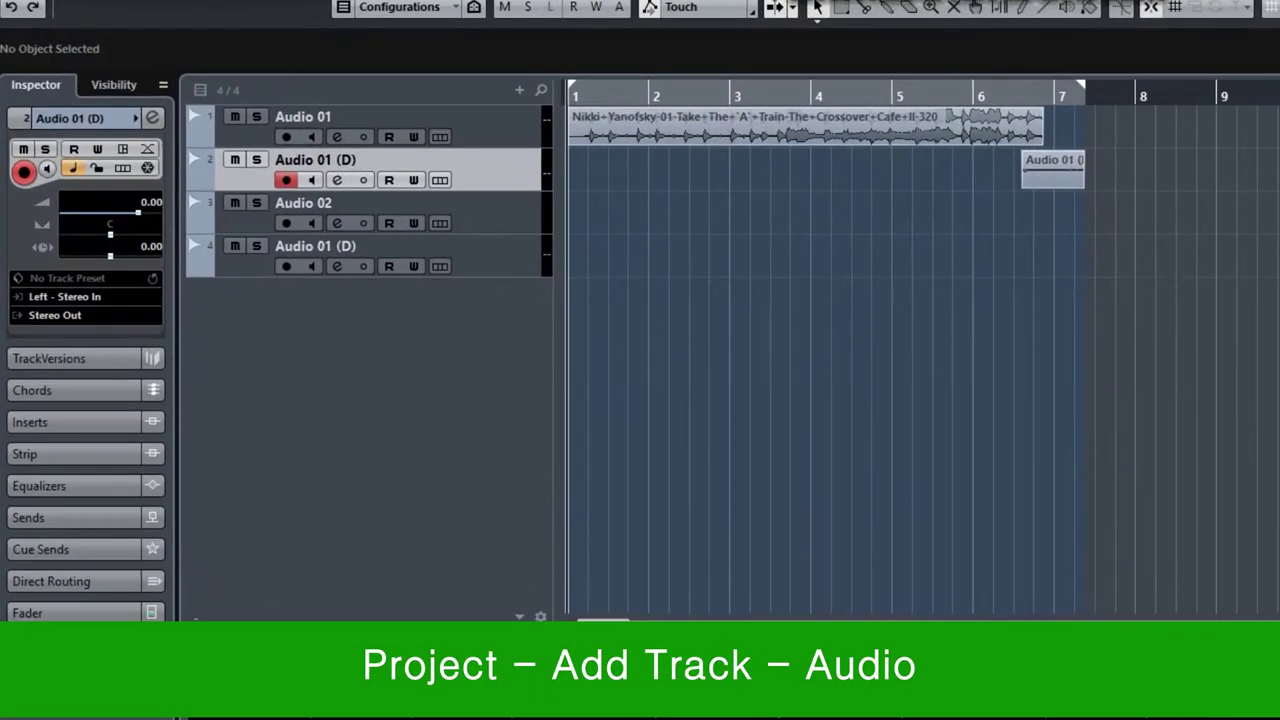
double_click(88, 120)
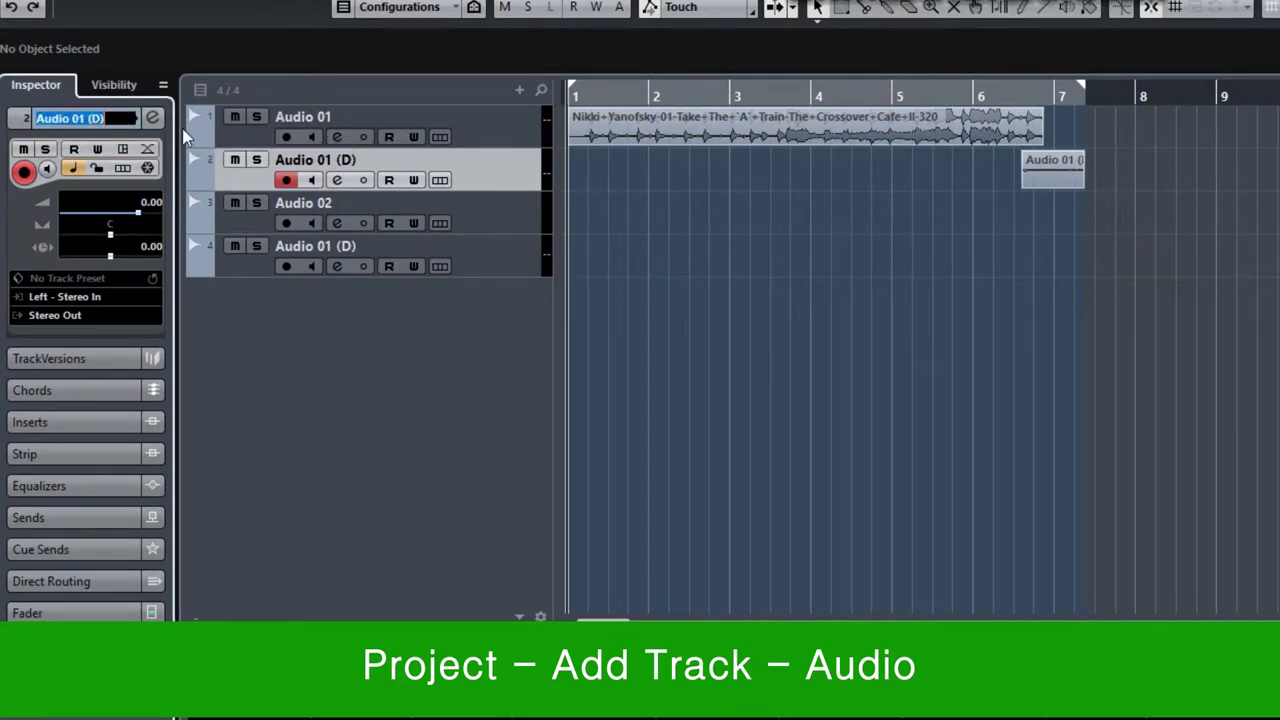
type("vocal")
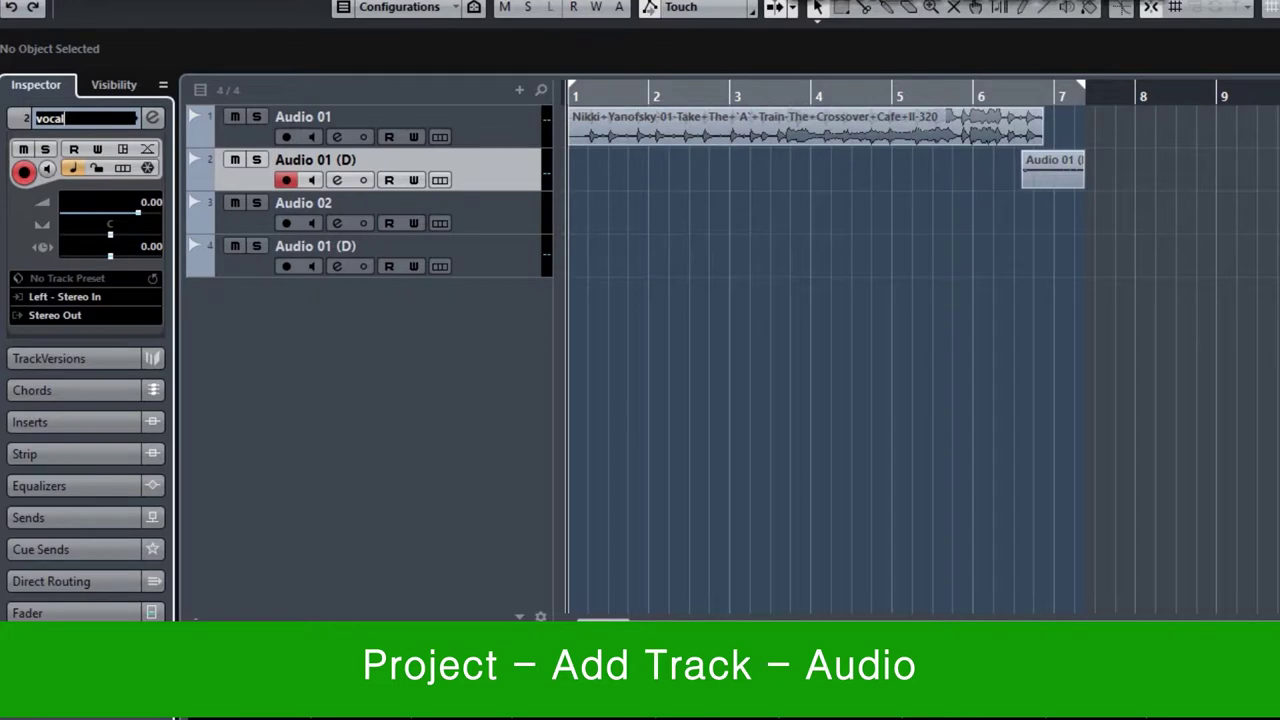
key("Return")
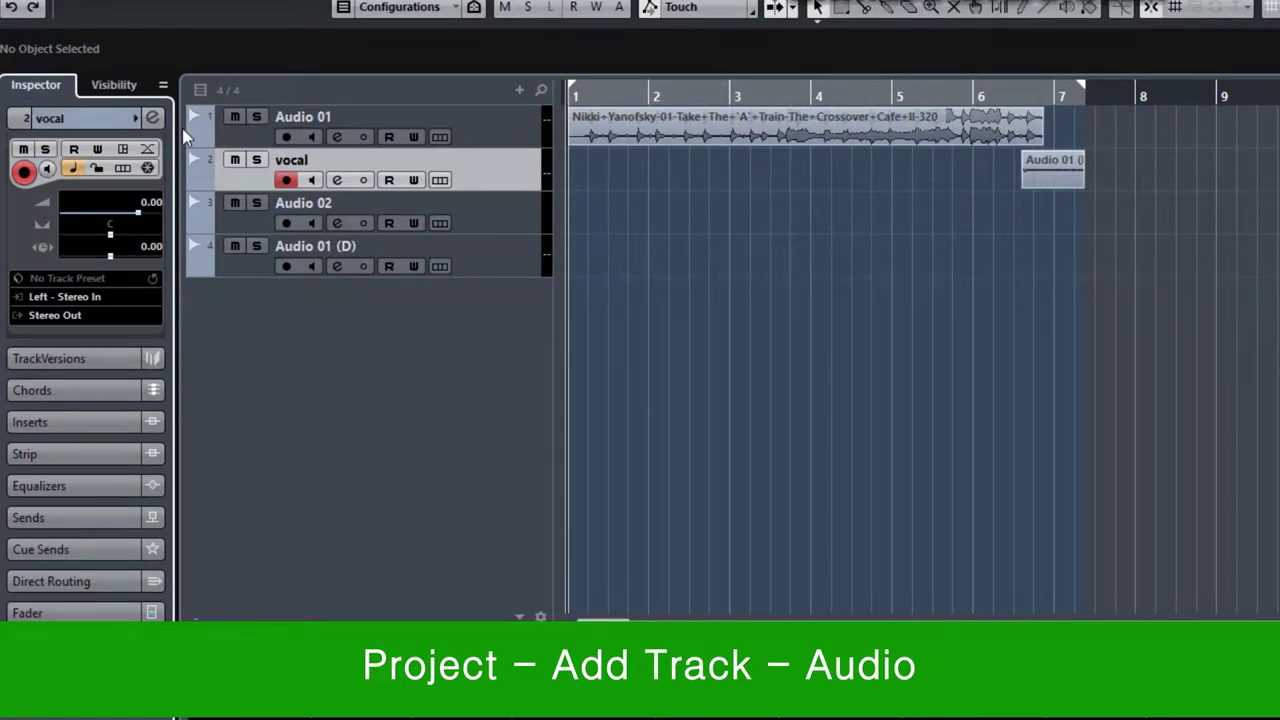
Rename the vocal track to vocal2 directly in the track list
double_click(323, 161)
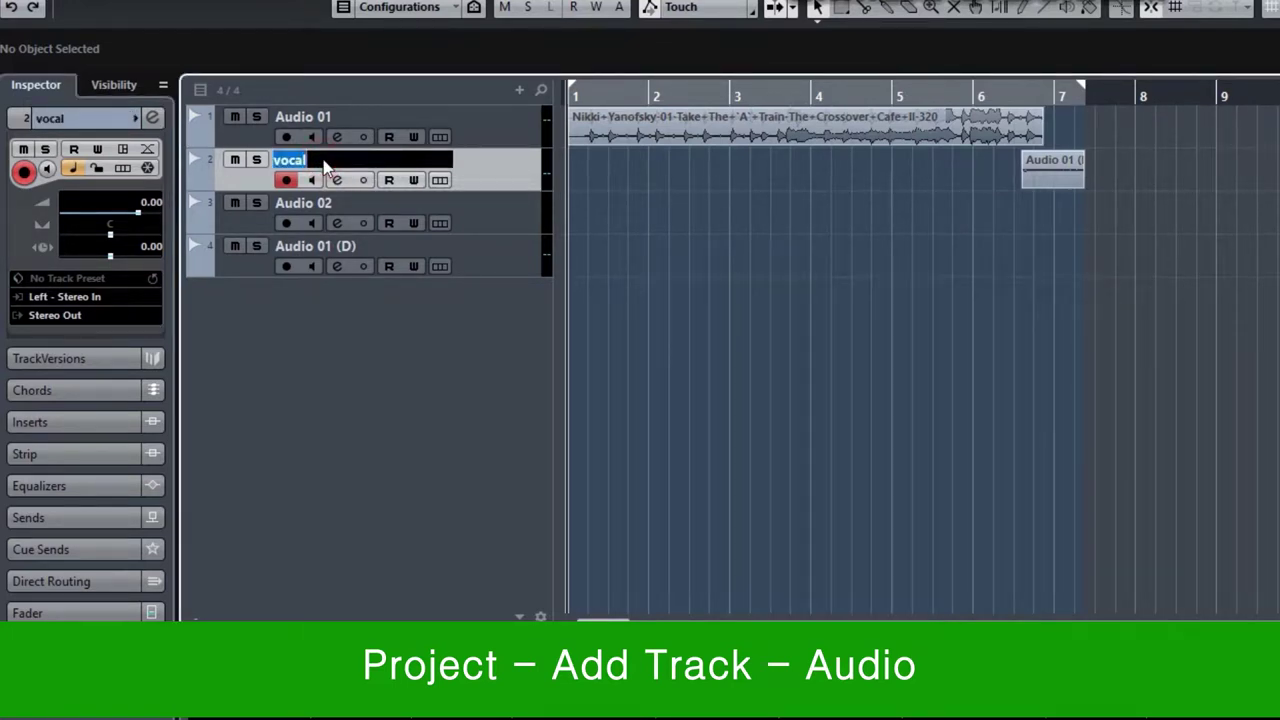
left_click(323, 161)
type("2")
key("Return")
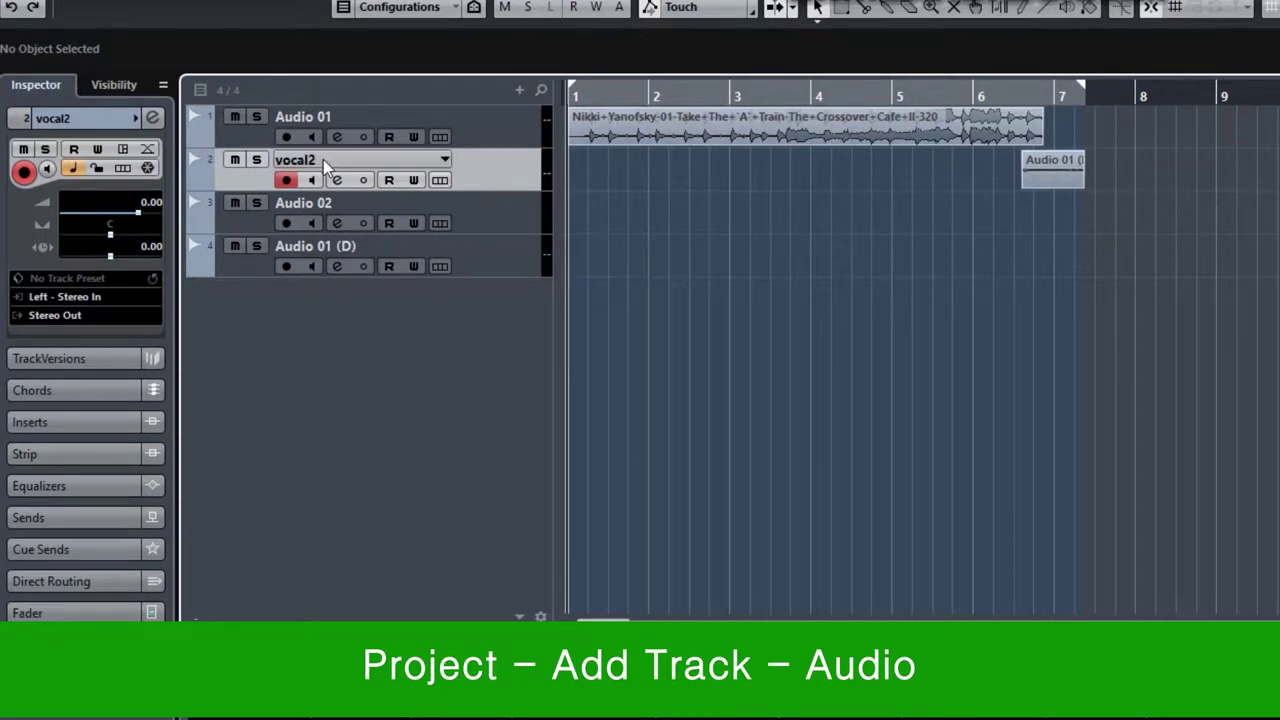
Examine the insert and strip sections in the vocal2 track's channel settings, and close the settings window
left_click(155, 118)
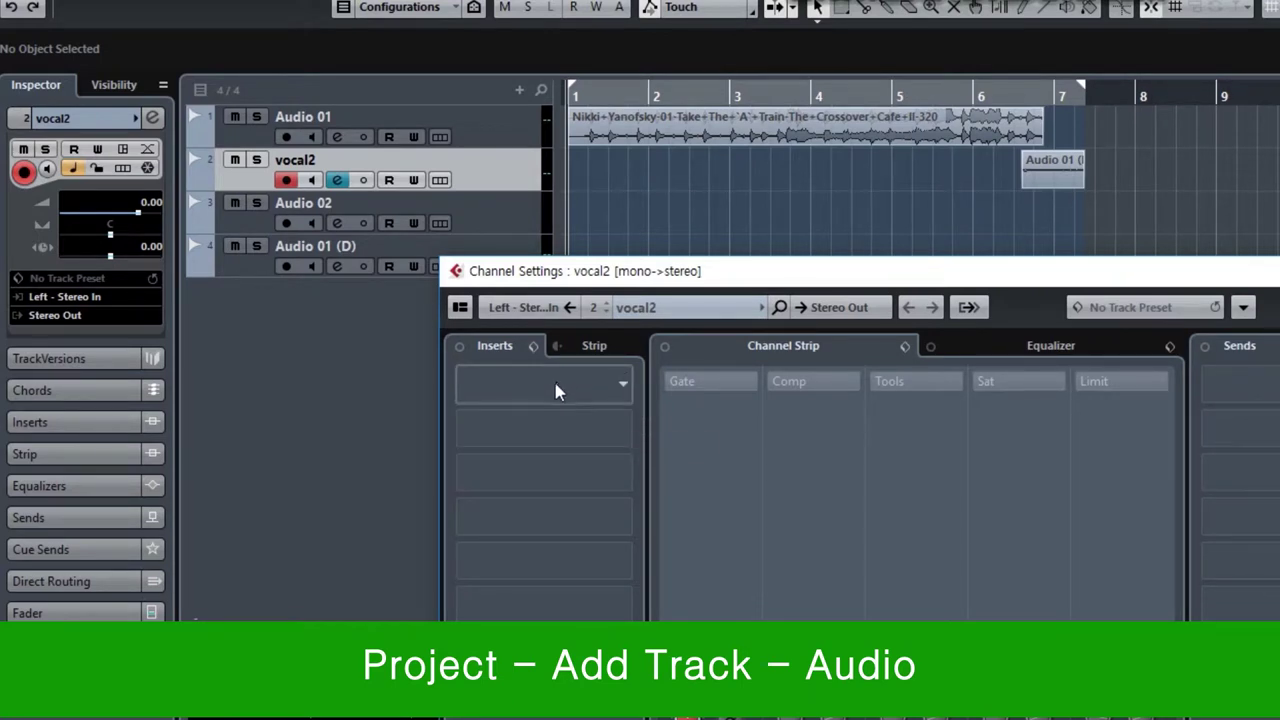
left_click(588, 346)
left_click(507, 346)
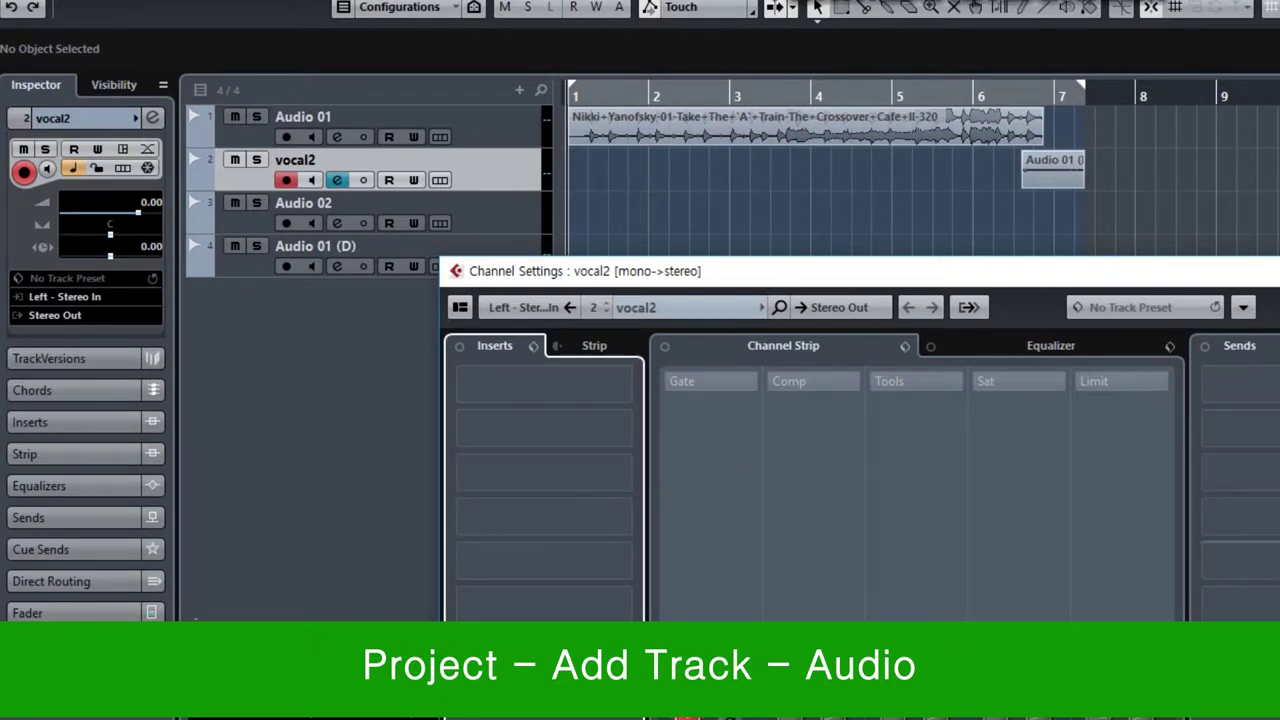
left_click(1279, 271)
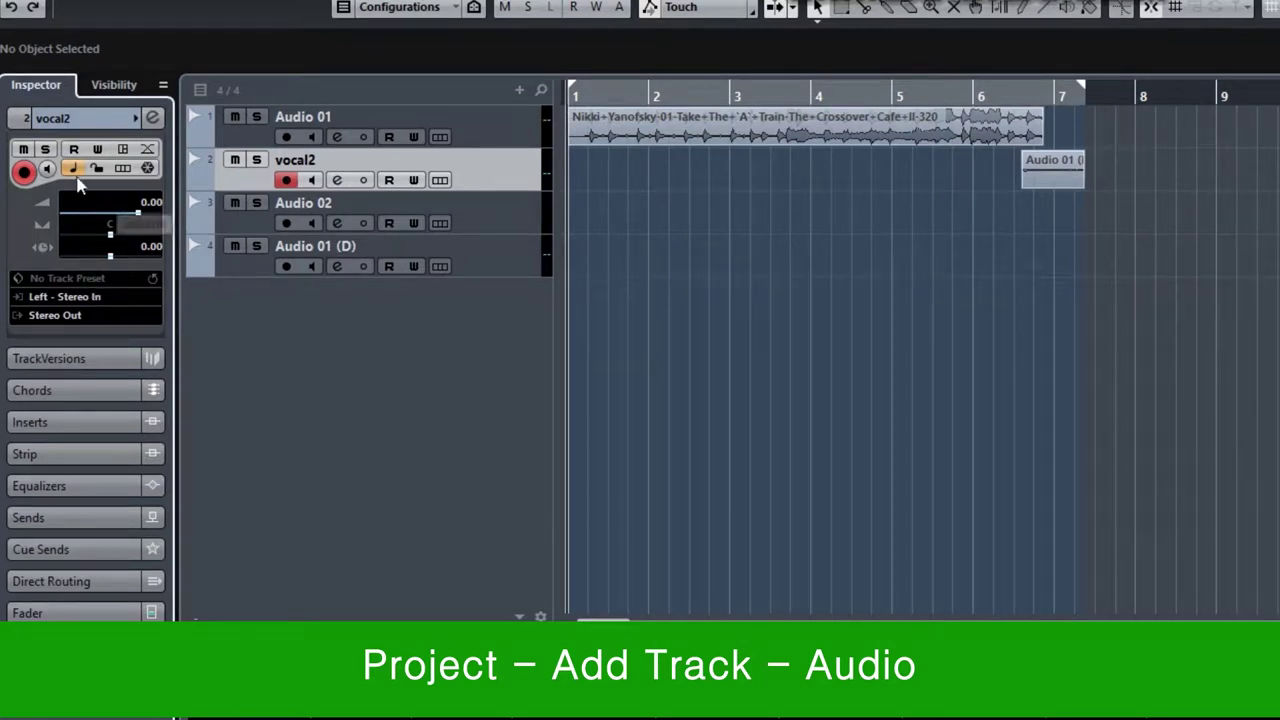
Switch mute and solo on the vocal2 track on and off several times, ending with both off
left_click(23, 150)
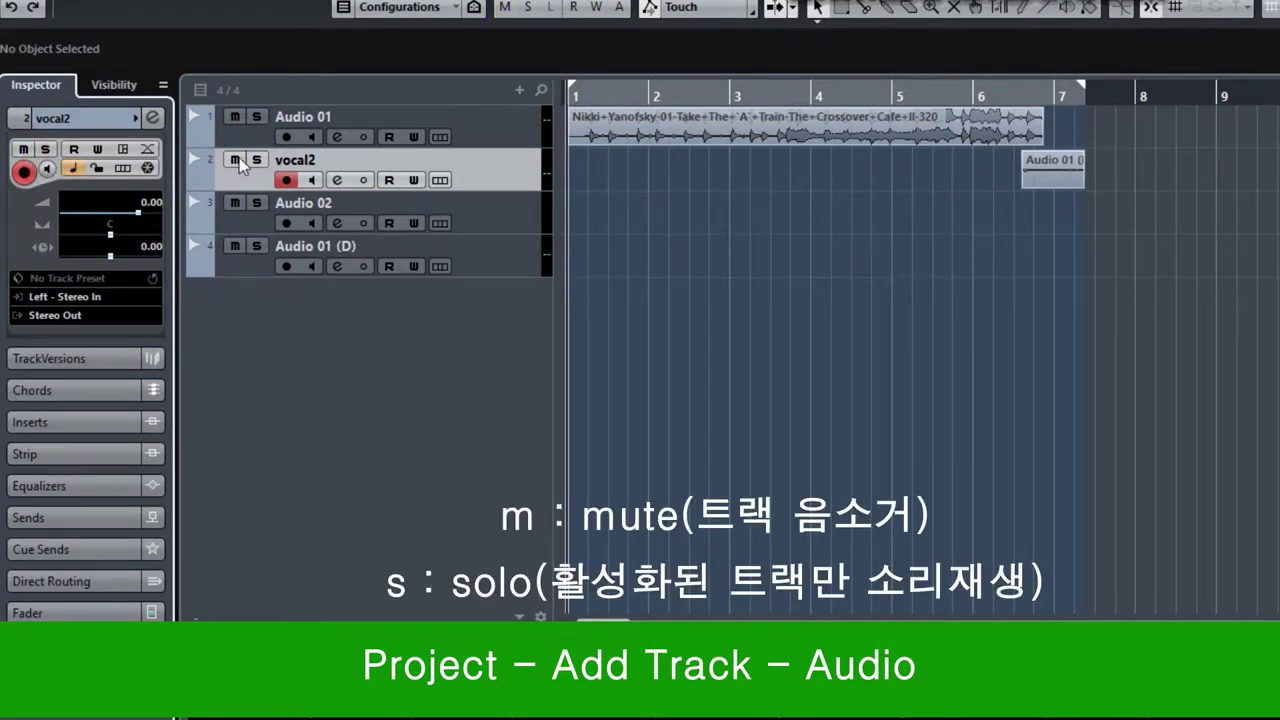
left_click(235, 160)
left_click(236, 161)
left_click(236, 161)
left_click(236, 161)
left_click(236, 161)
left_click(236, 161)
left_click(236, 161)
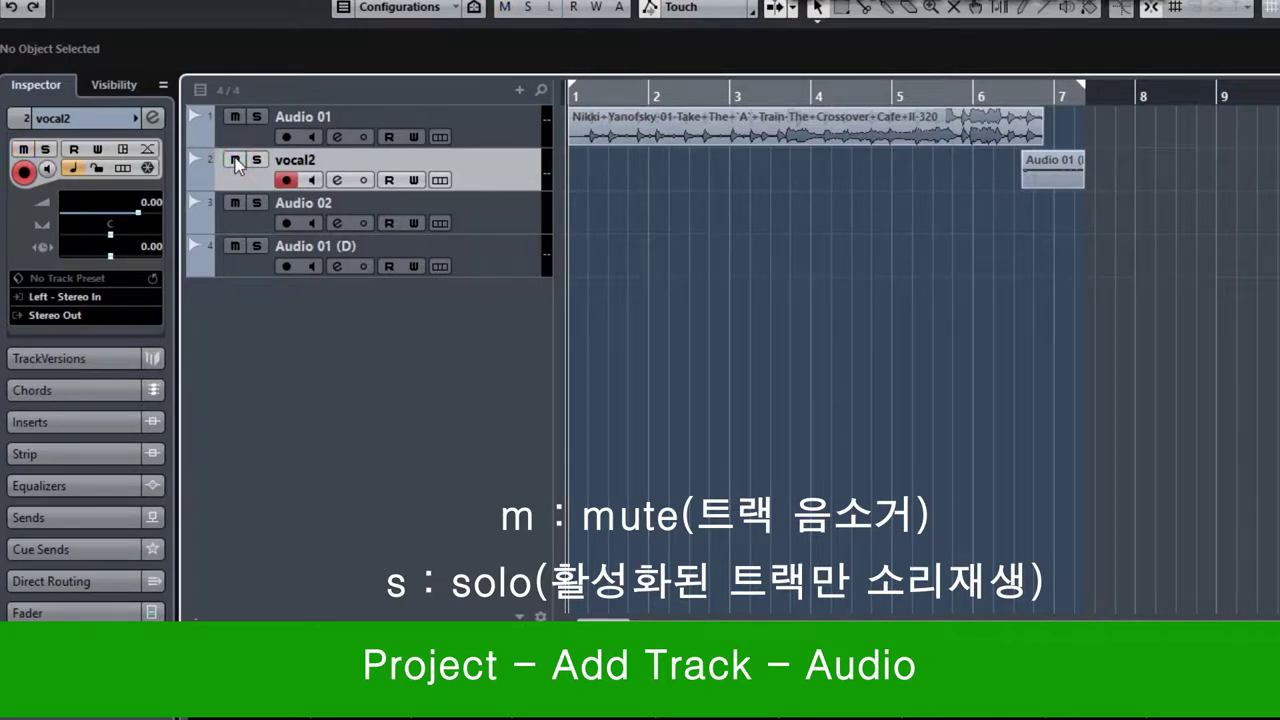
left_click(236, 161)
left_click(236, 161)
left_click(257, 160)
left_click(257, 160)
left_click(235, 161)
left_click(235, 161)
left_click(257, 160)
left_click(257, 160)
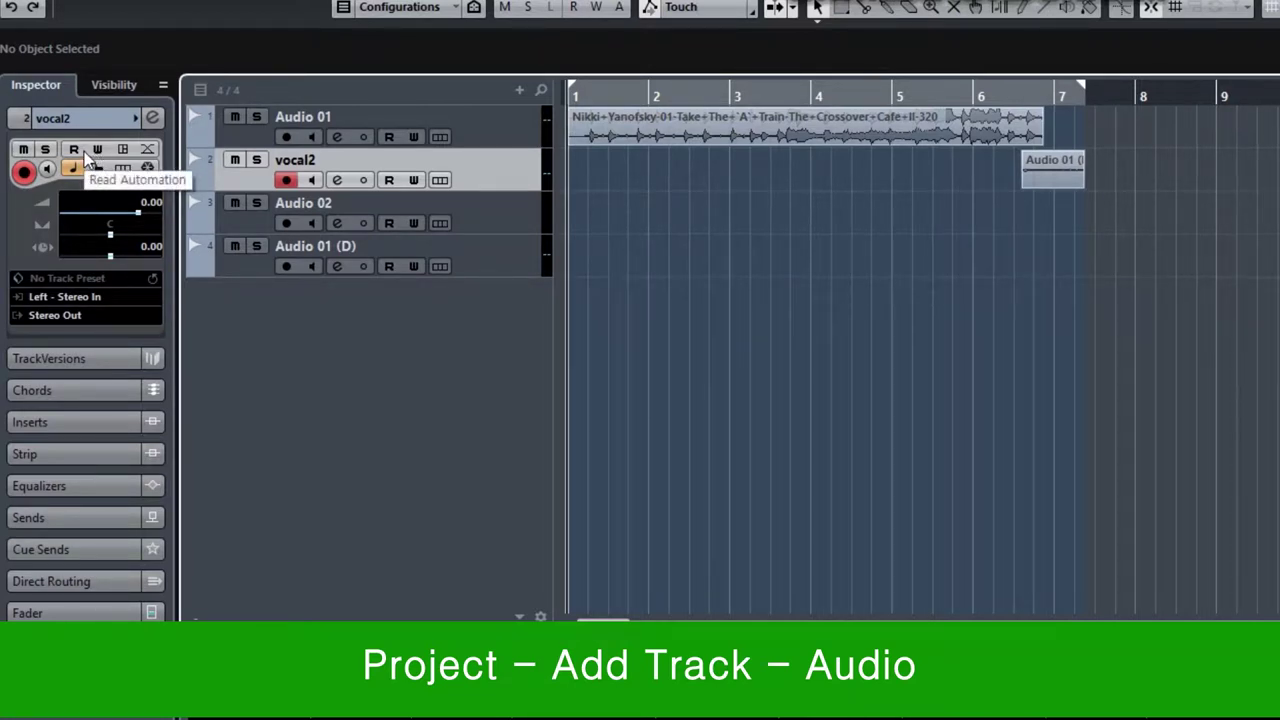
Examine the vocal2 track's equalizer and insert slots with their effect categories, and return to its basic track settings
left_click(117, 485)
left_click(80, 118)
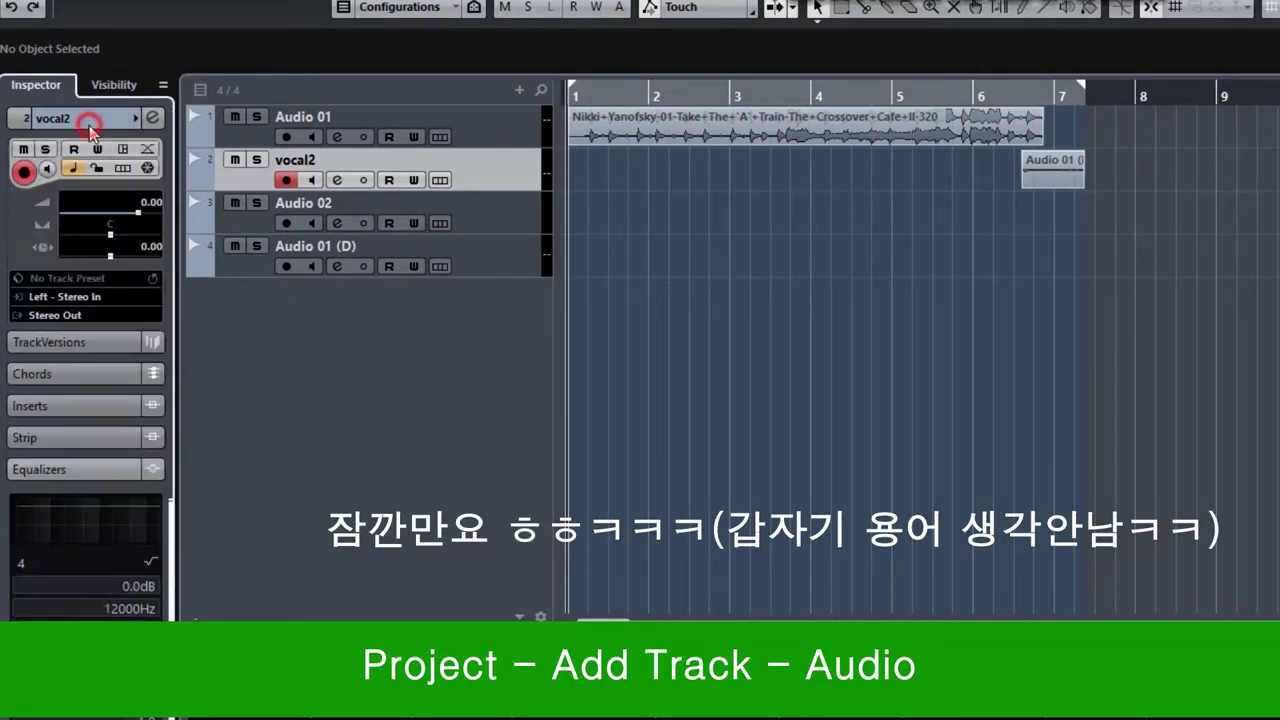
left_click(60, 485)
left_click(63, 212)
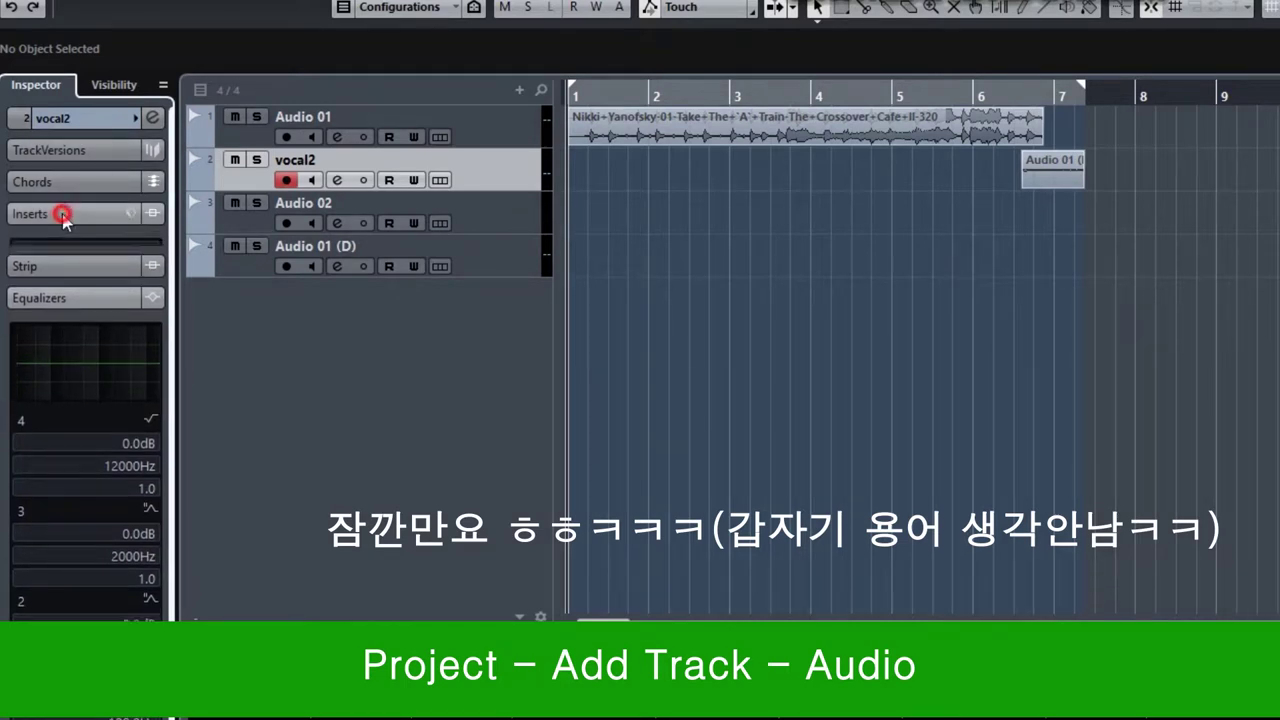
left_click(62, 262)
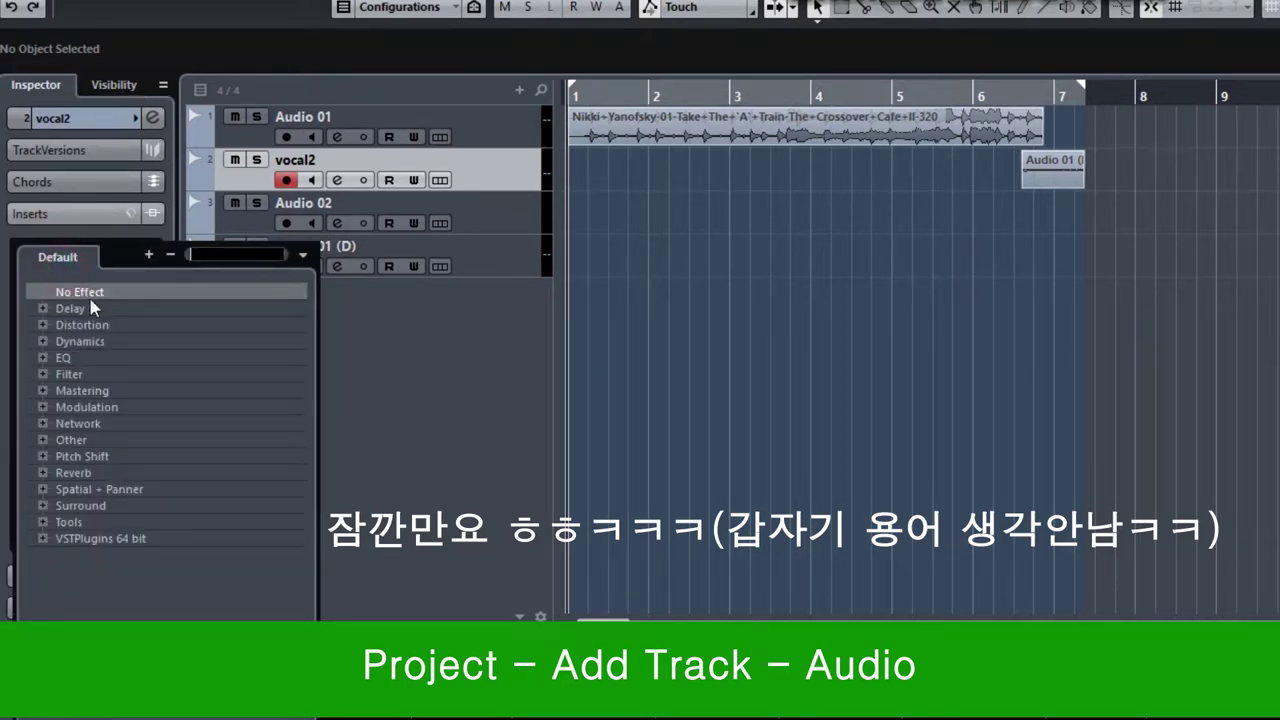
left_click(60, 358)
left_click(449, 365)
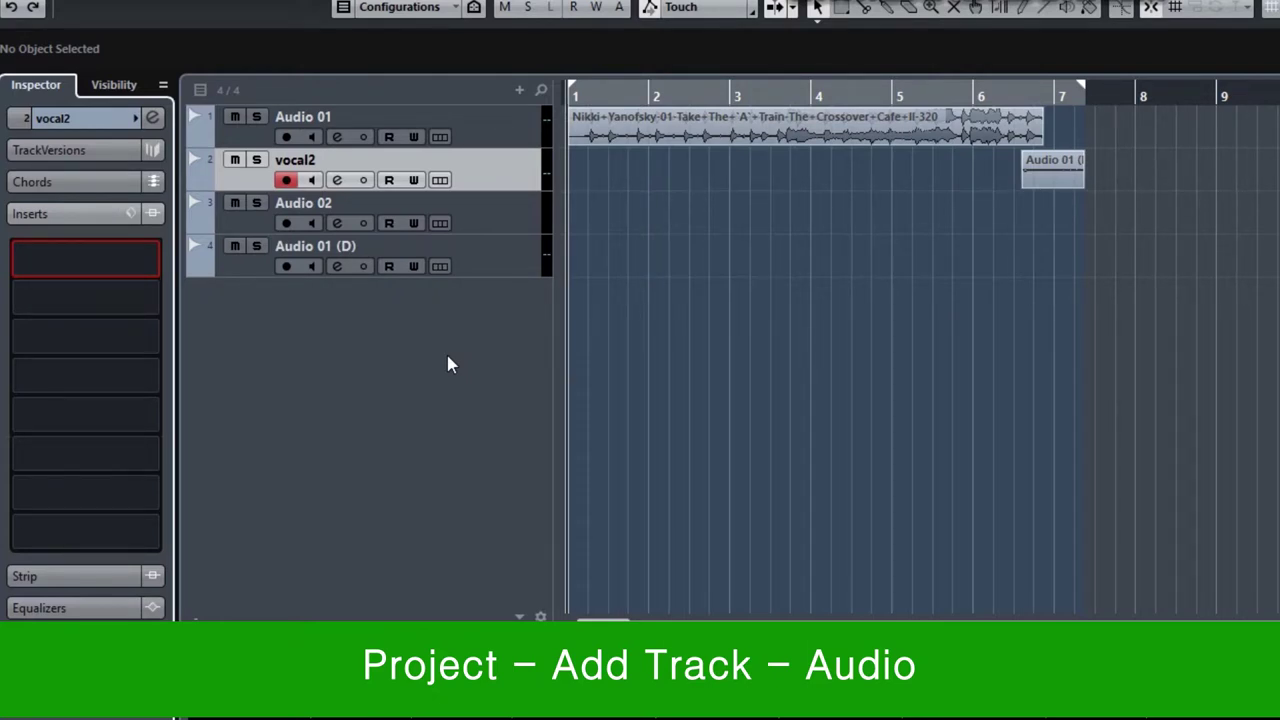
left_click(95, 117)
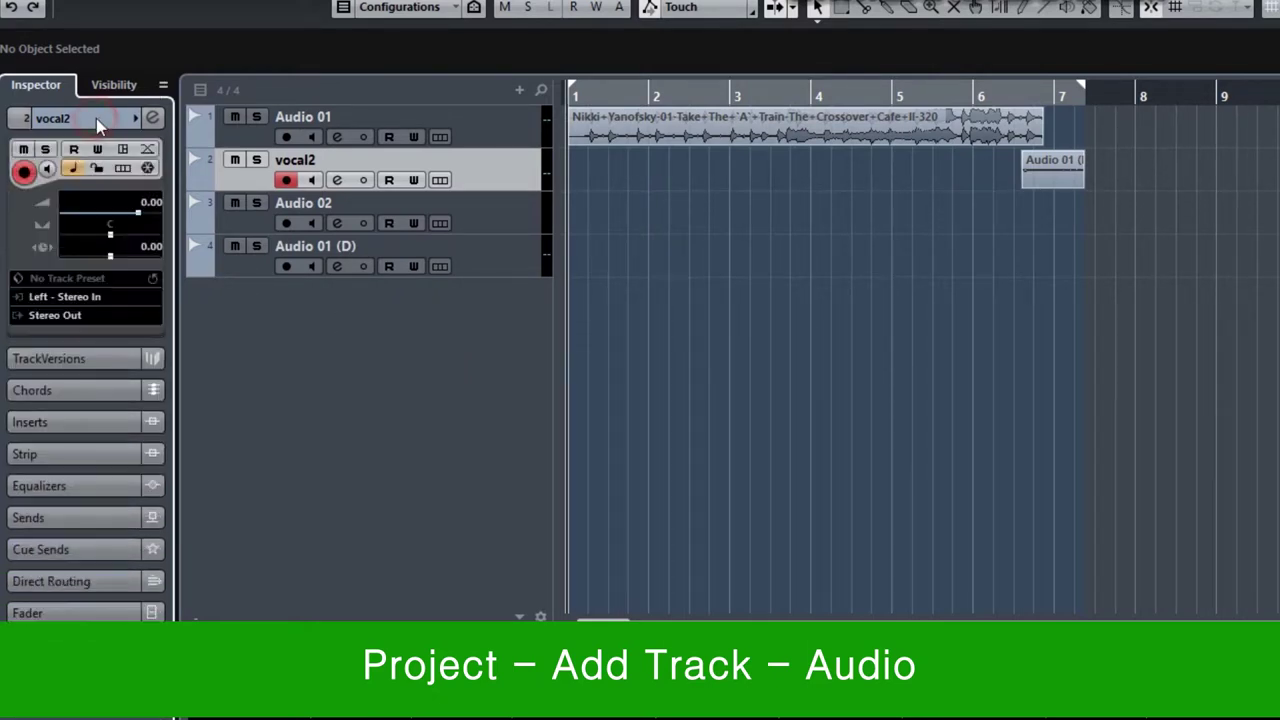
Examine the Auto Fades settings of the vocal2 track and close the dialog
left_click(147, 149)
left_click_drag(598, 271, 1008, 192)
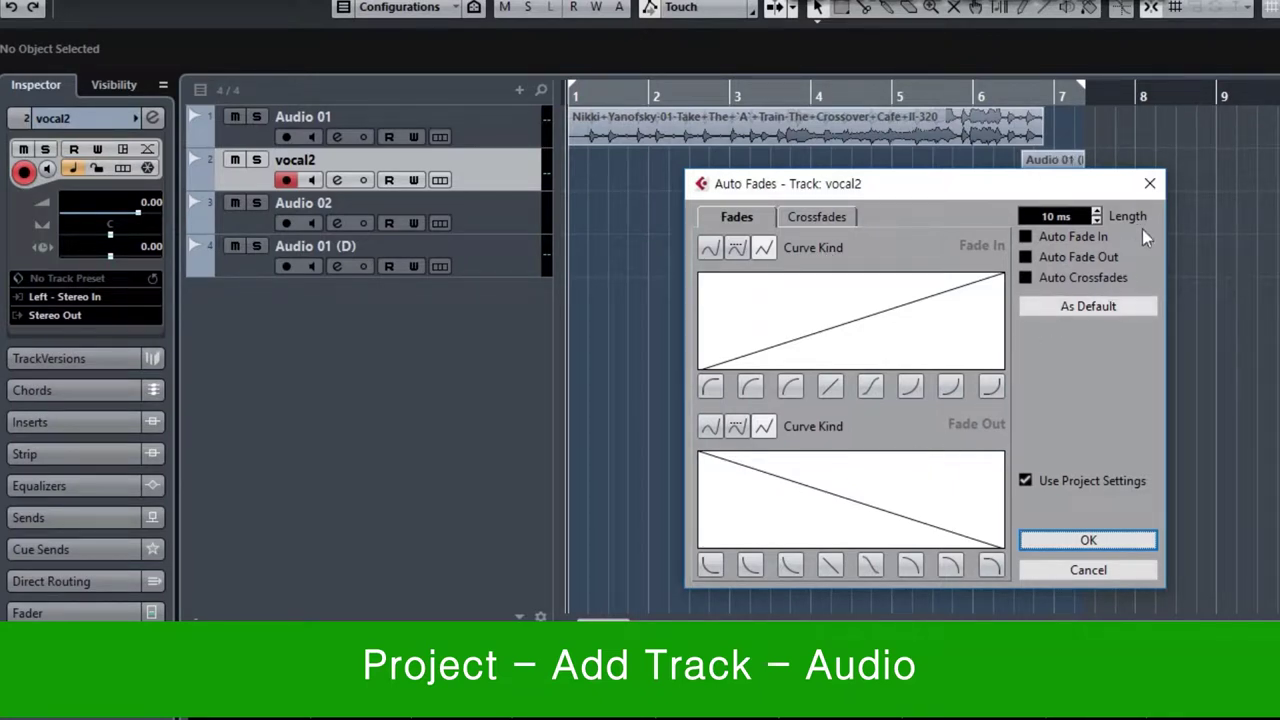
left_click(1152, 185)
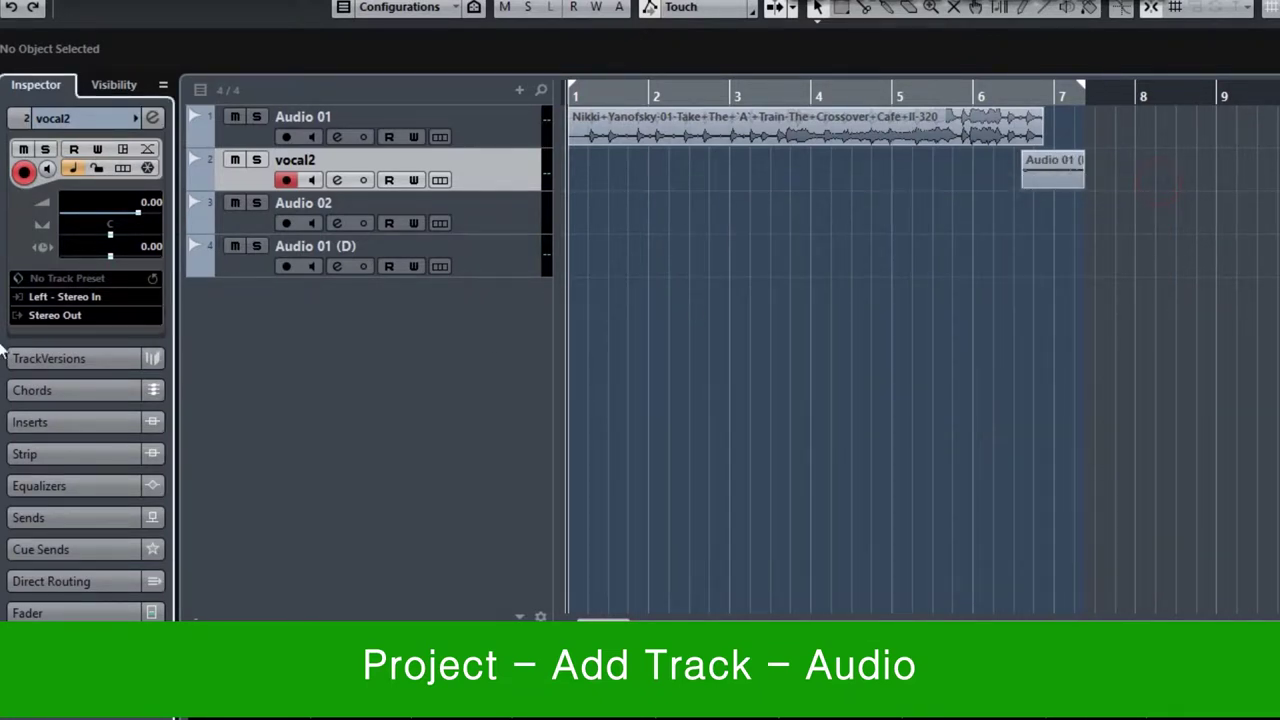
Toggle record enable on the vocal2 track and leave it off
left_click(24, 172)
left_click(25, 174)
left_click(25, 174)
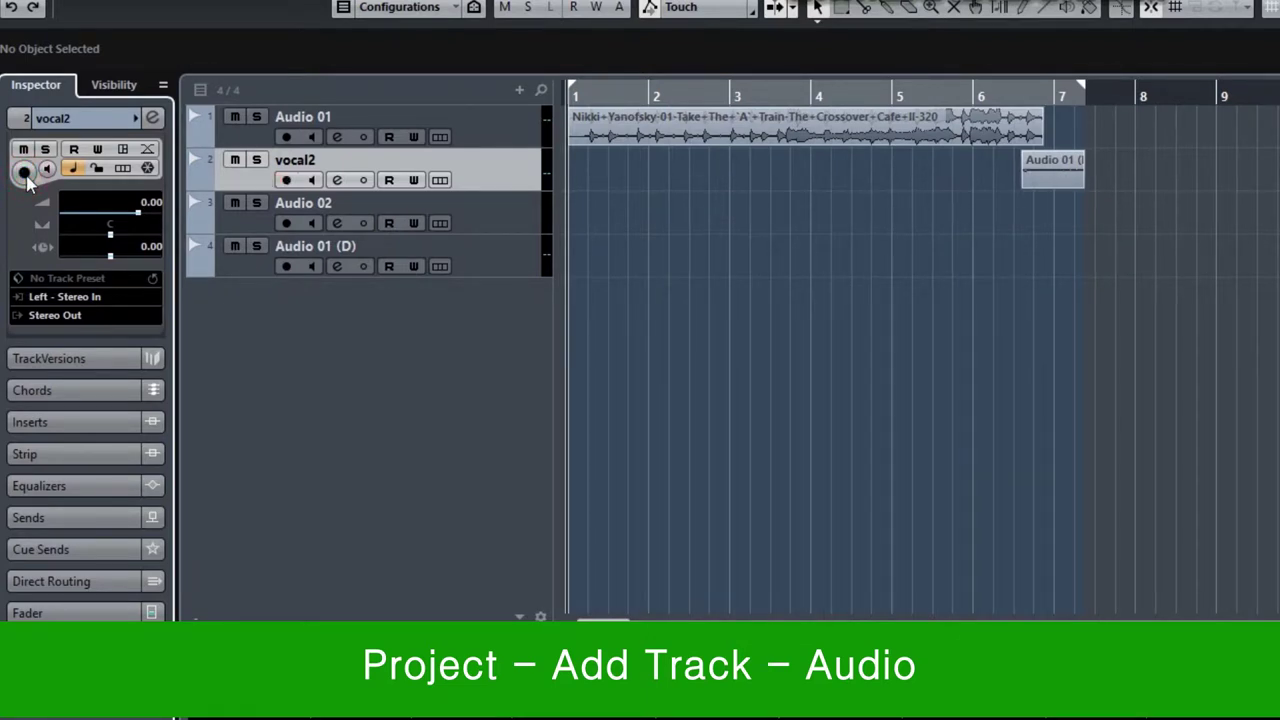
Mute the Audio 01 track and record a short clip from bar 1 on the Audio 02 track
left_click(490, 214)
left_click(234, 117)
left_click(498, 215)
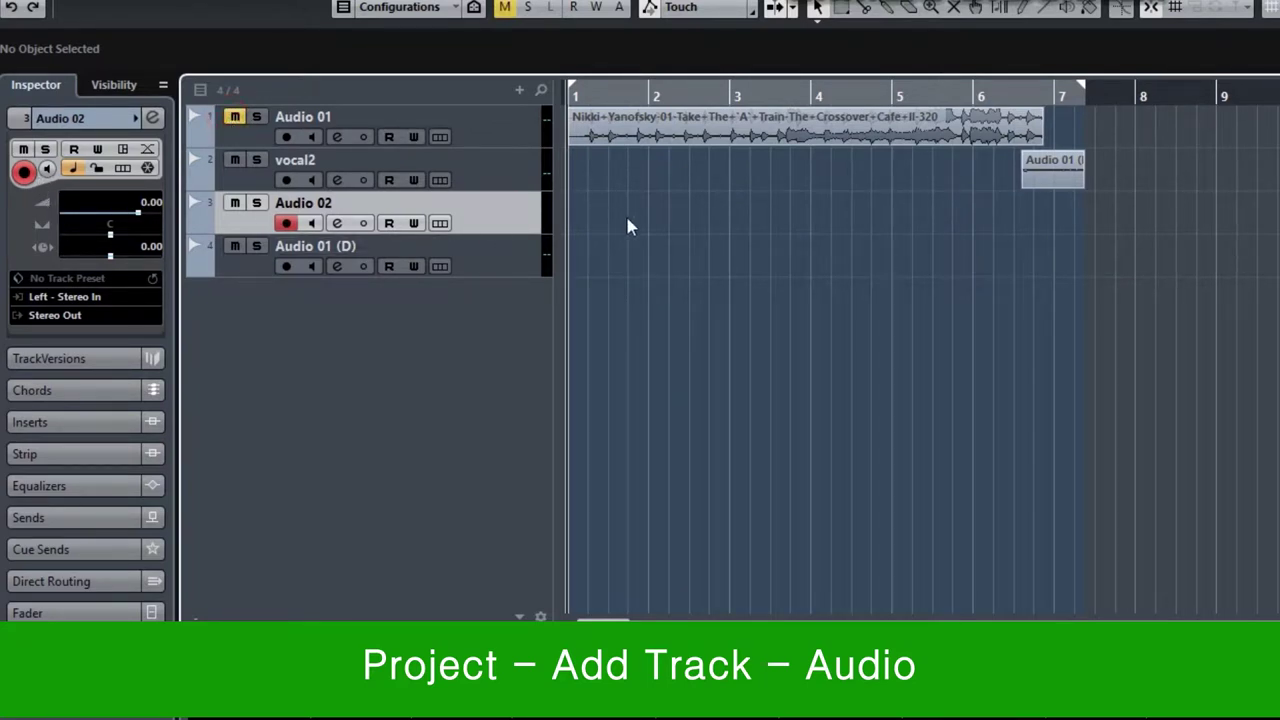
key("KP_Multiply")
key("space")
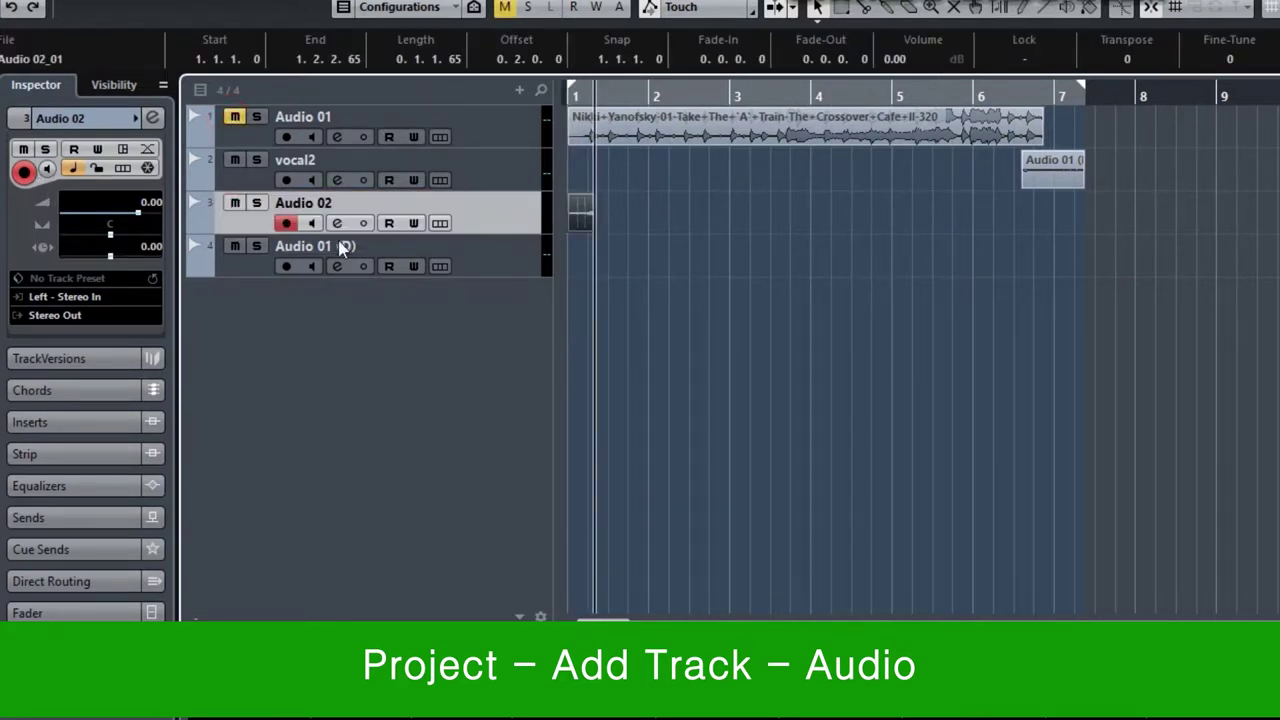
Turn off record enable on Audio 02, delete its recorded clip, and return the cursor to the project start
left_click(287, 223)
key("space")
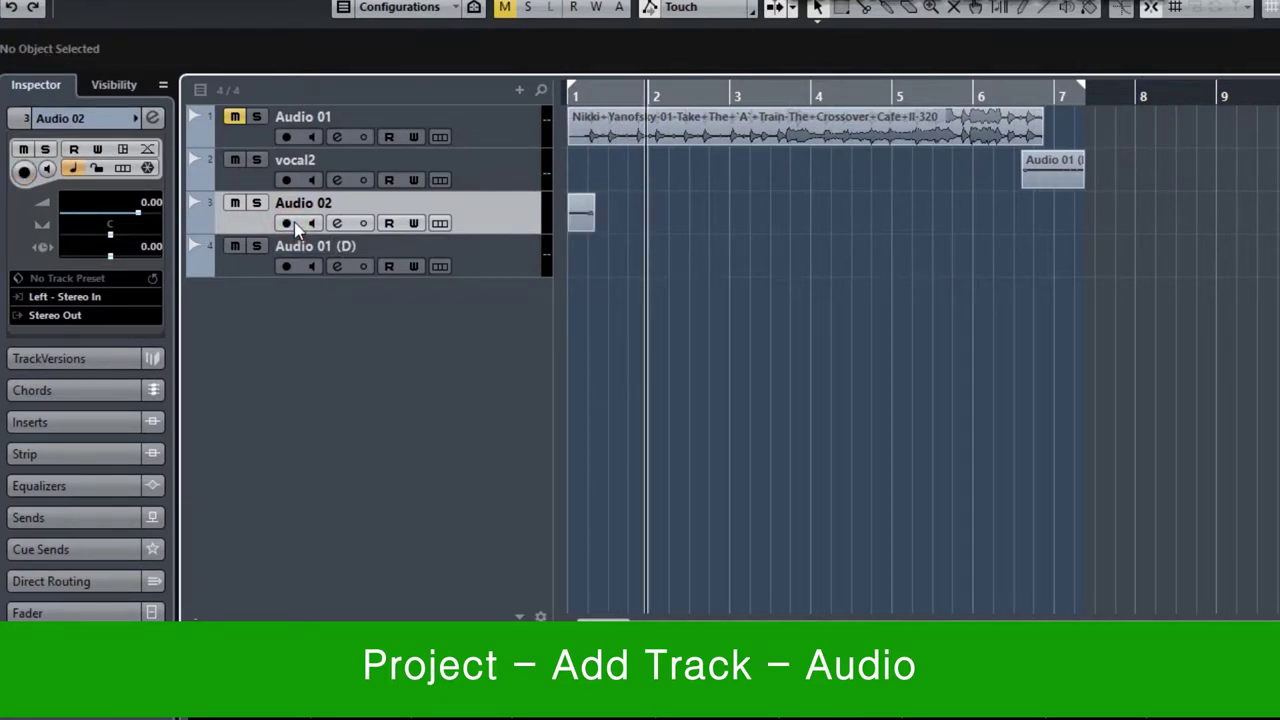
left_click(582, 212)
key("Delete")
key("Home")
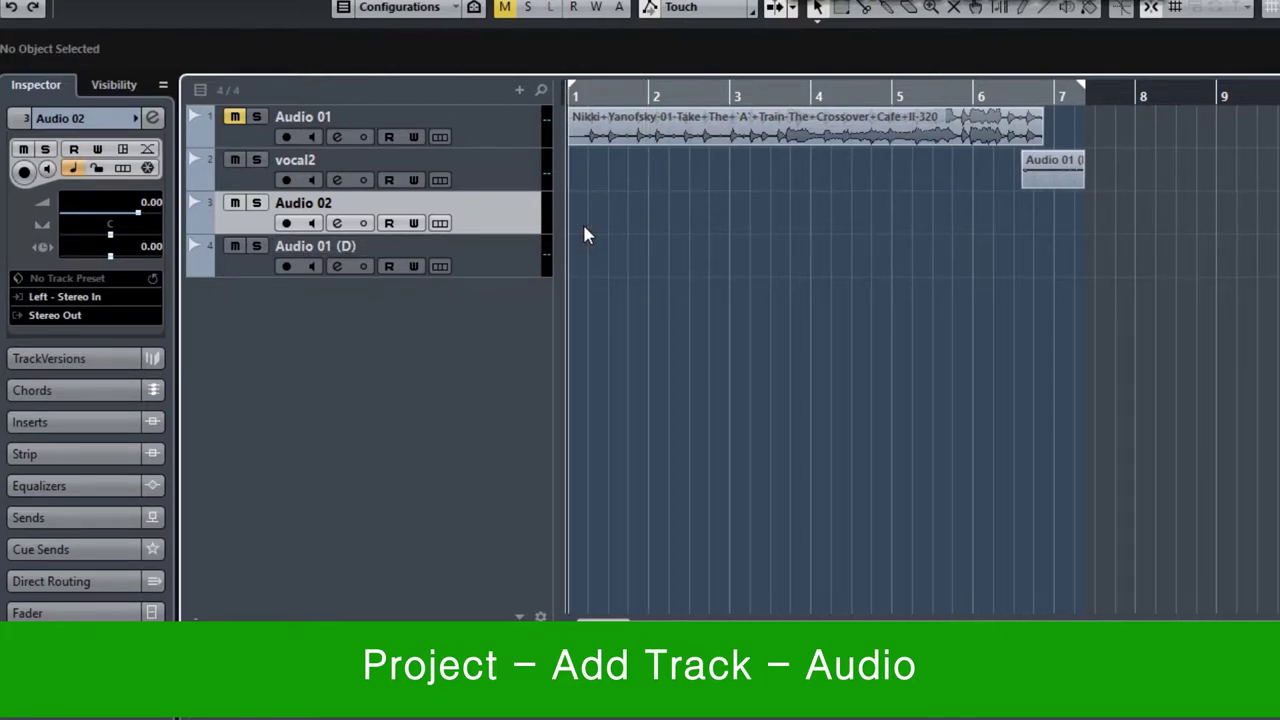
Enable recording and input monitoring on the Audio 02 track, and unmute the Audio 01 track
left_click(23, 171)
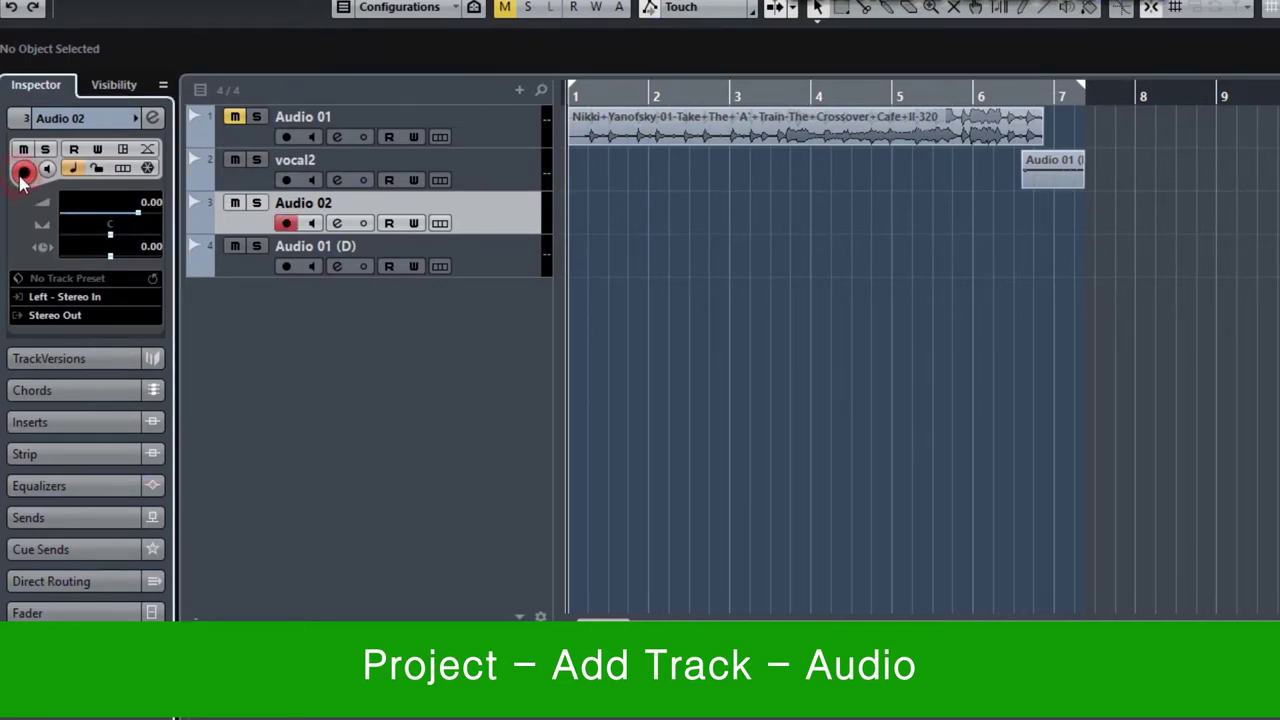
left_click(312, 225)
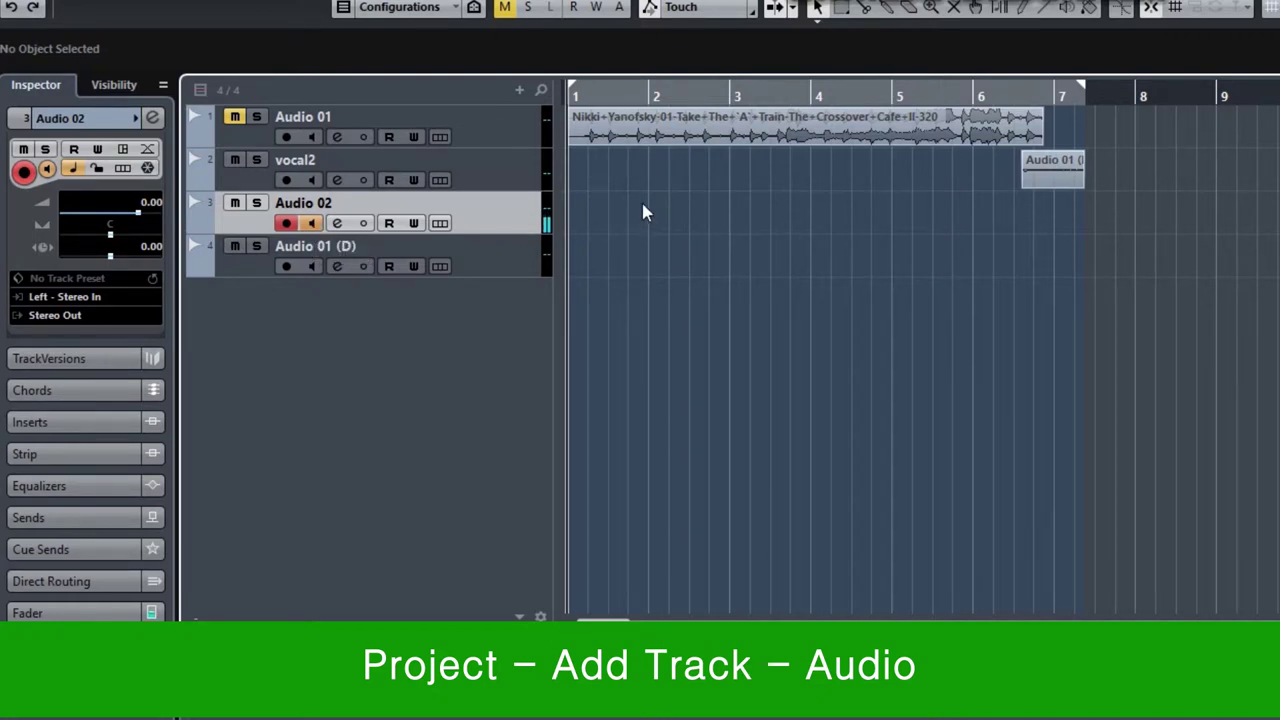
left_click(634, 135)
left_click(234, 117)
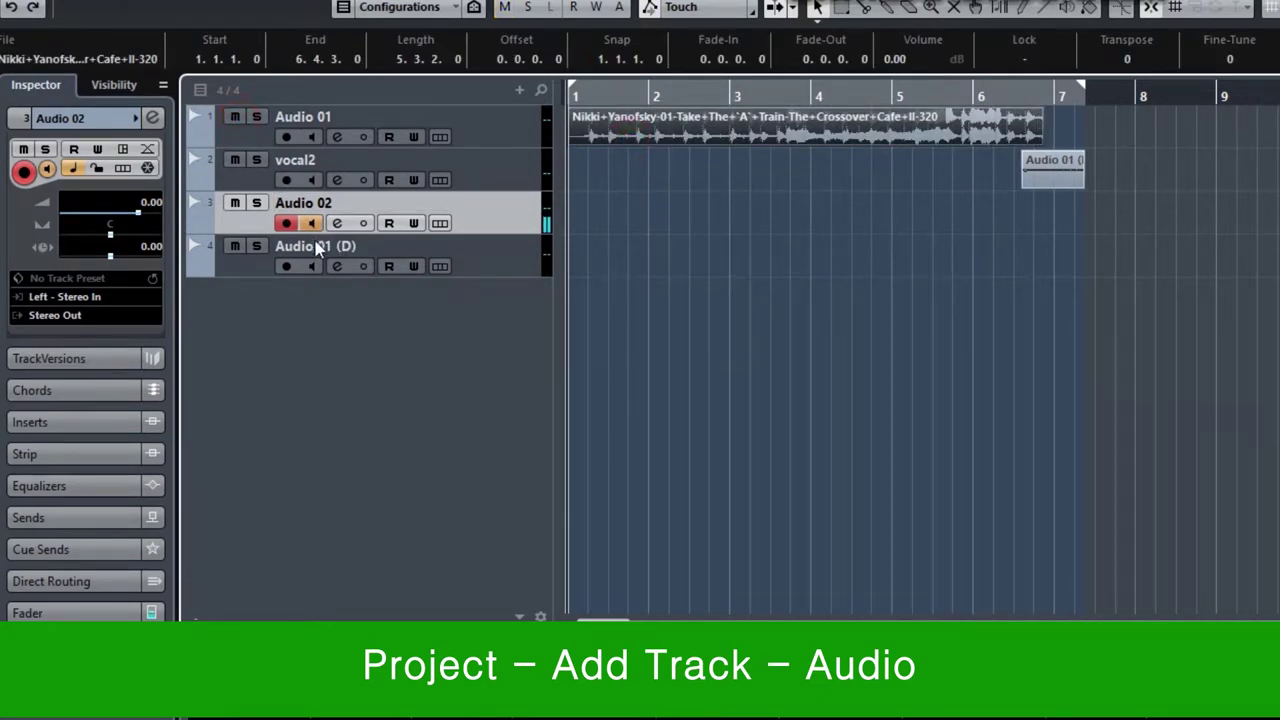
Play the project with Audio 01 selected, turning monitoring on for Audio 01 and off for Audio 02
left_click(508, 132)
key("space")
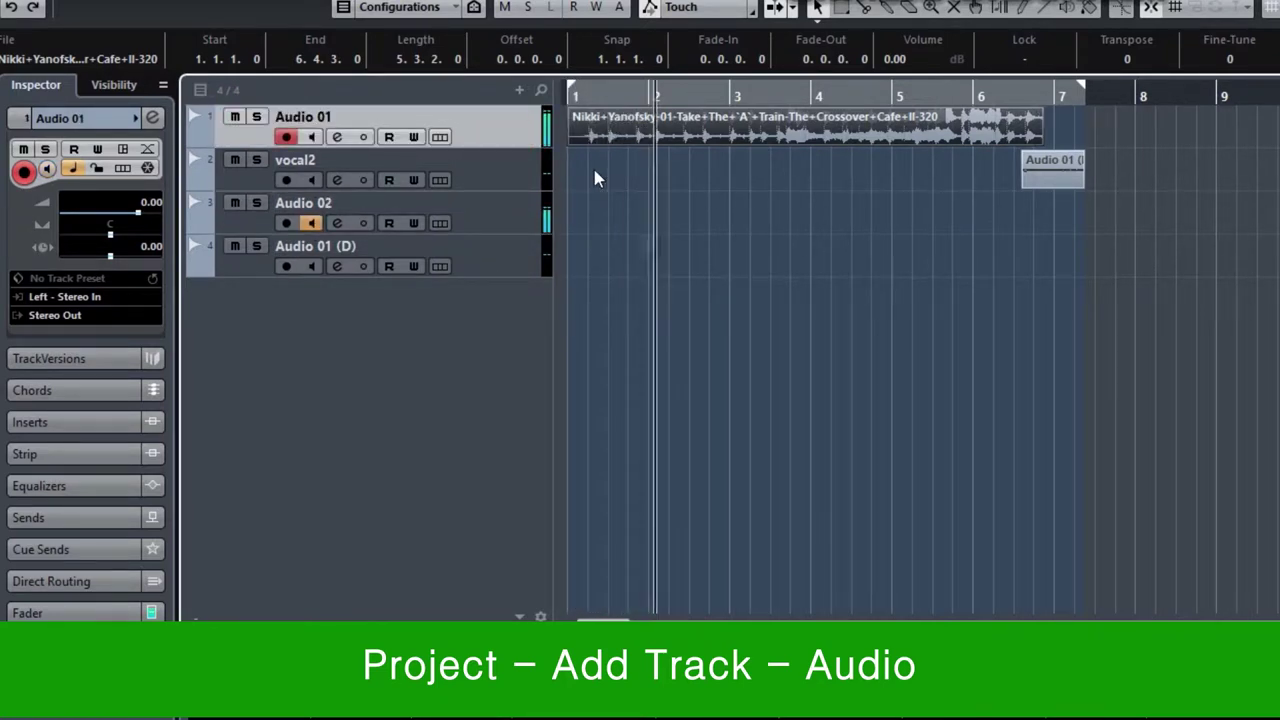
left_click(312, 139)
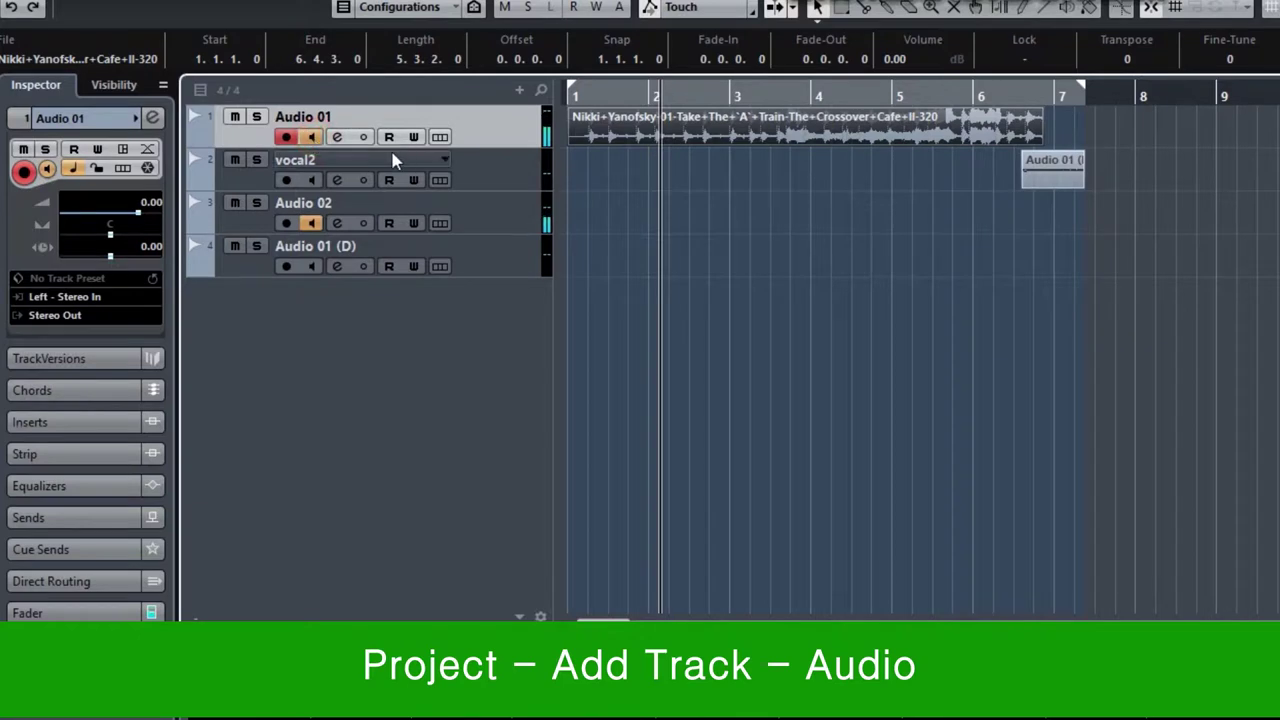
left_click(314, 224)
key("period")
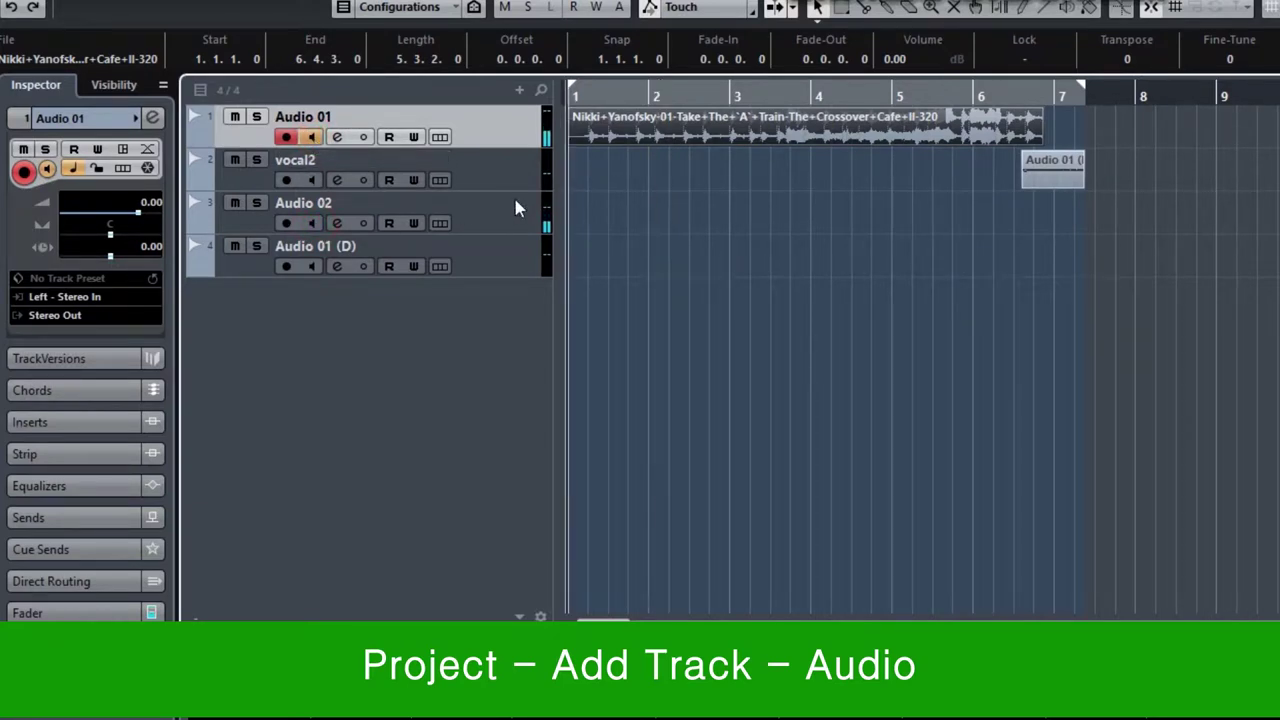
key("space")
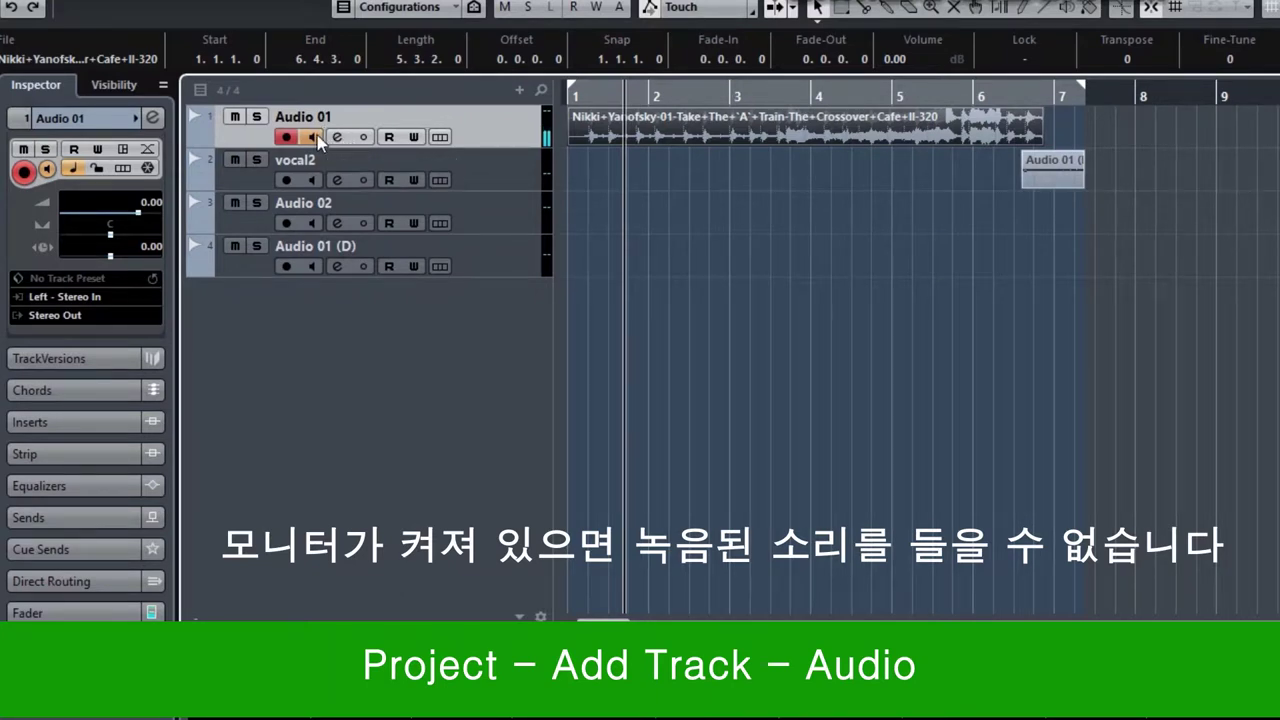
Lock the Audio 01 track, try its locked clip, and unlock the track again
left_click(75, 172)
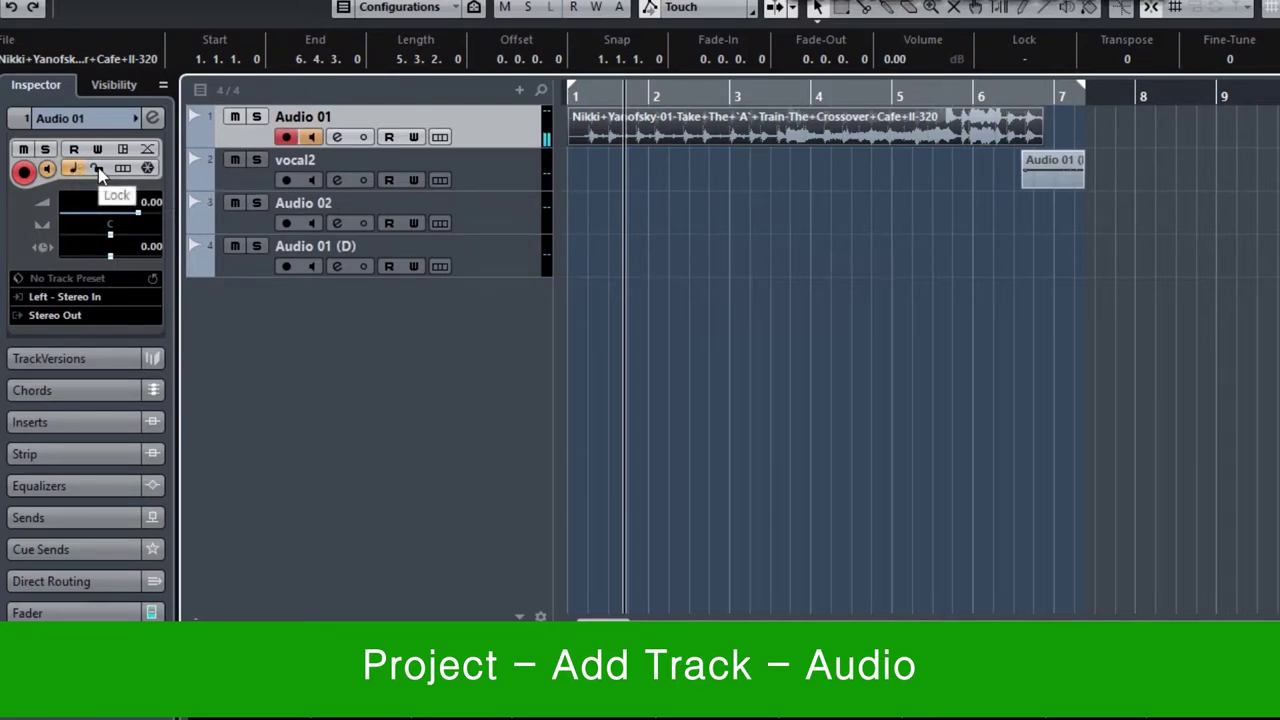
left_click(99, 170)
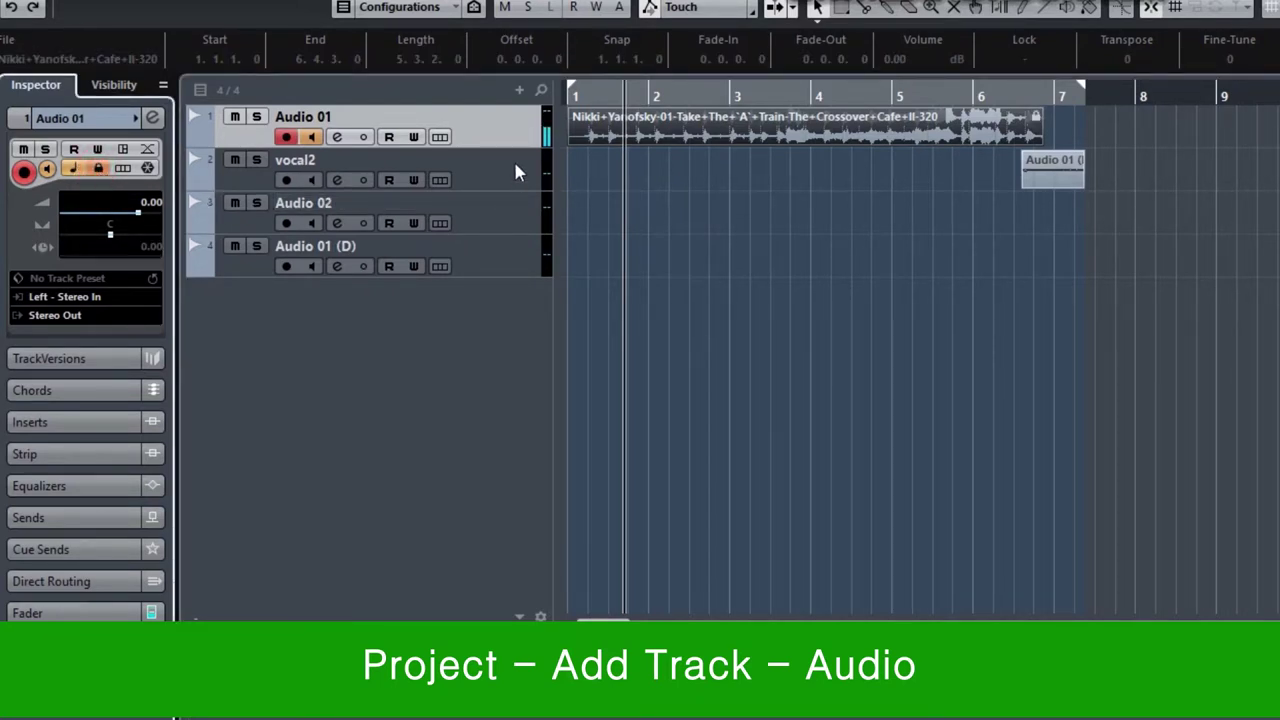
left_click(668, 138)
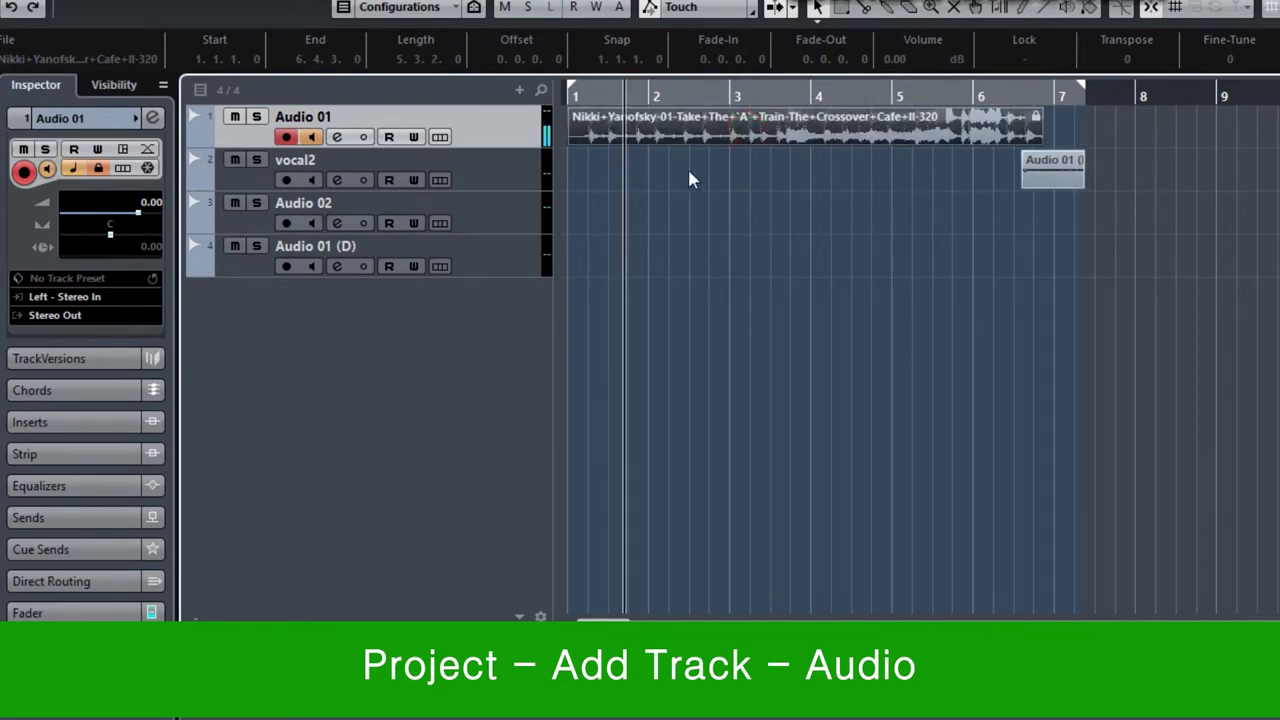
left_click(98, 168)
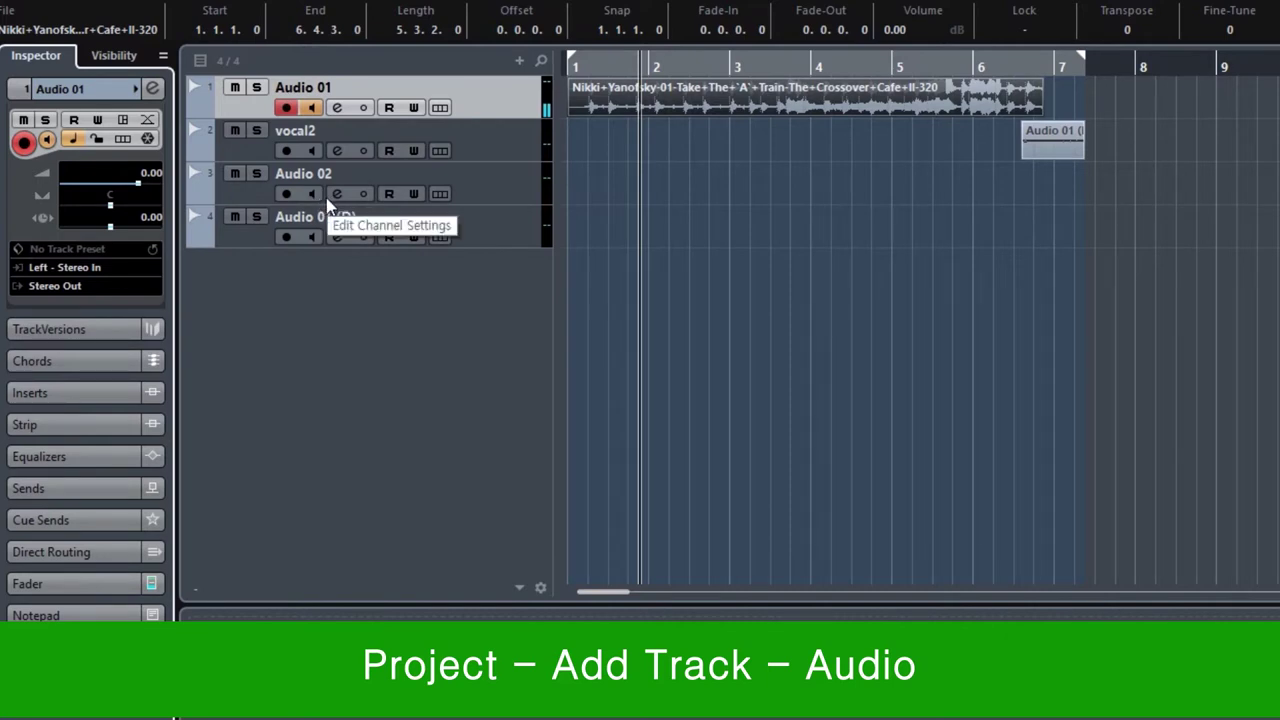
Raise the Audio 01 track's volume to 6.02 and reset it to 0.00
double_click(150, 173)
key("Return")
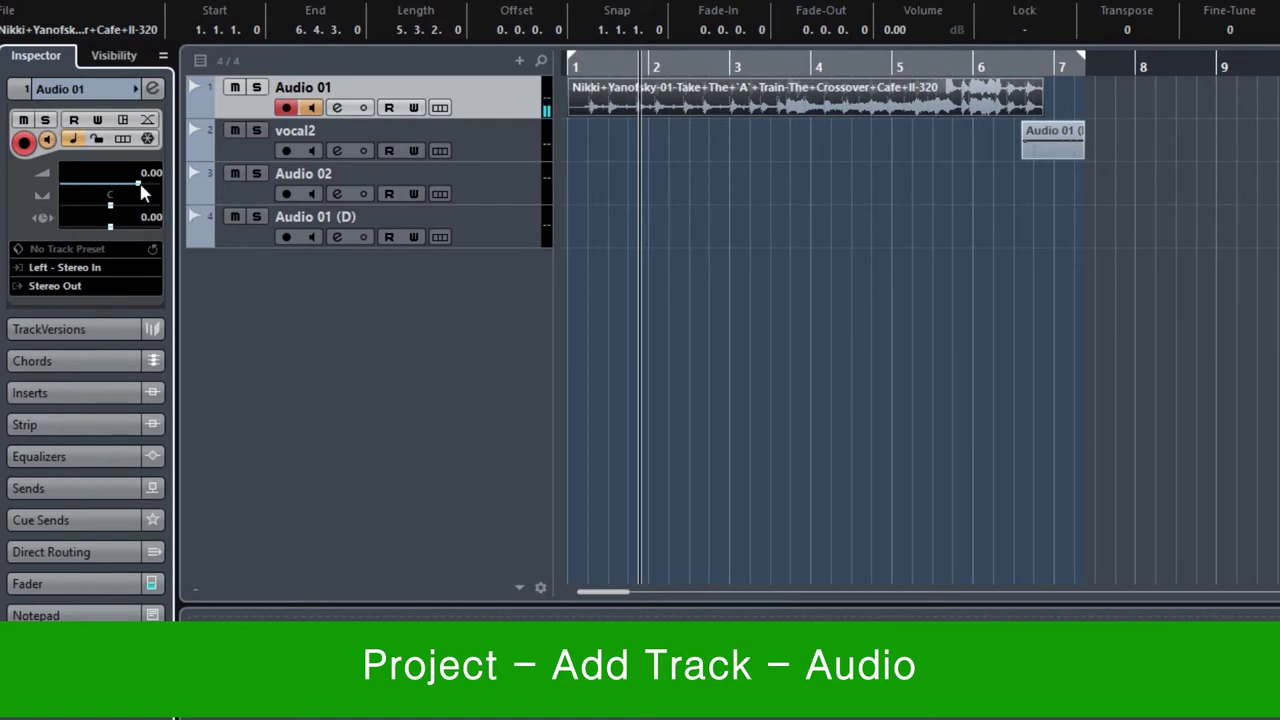
left_click(138, 189)
double_click(108, 202)
key("Return")
left_click_drag(138, 190, 188, 193)
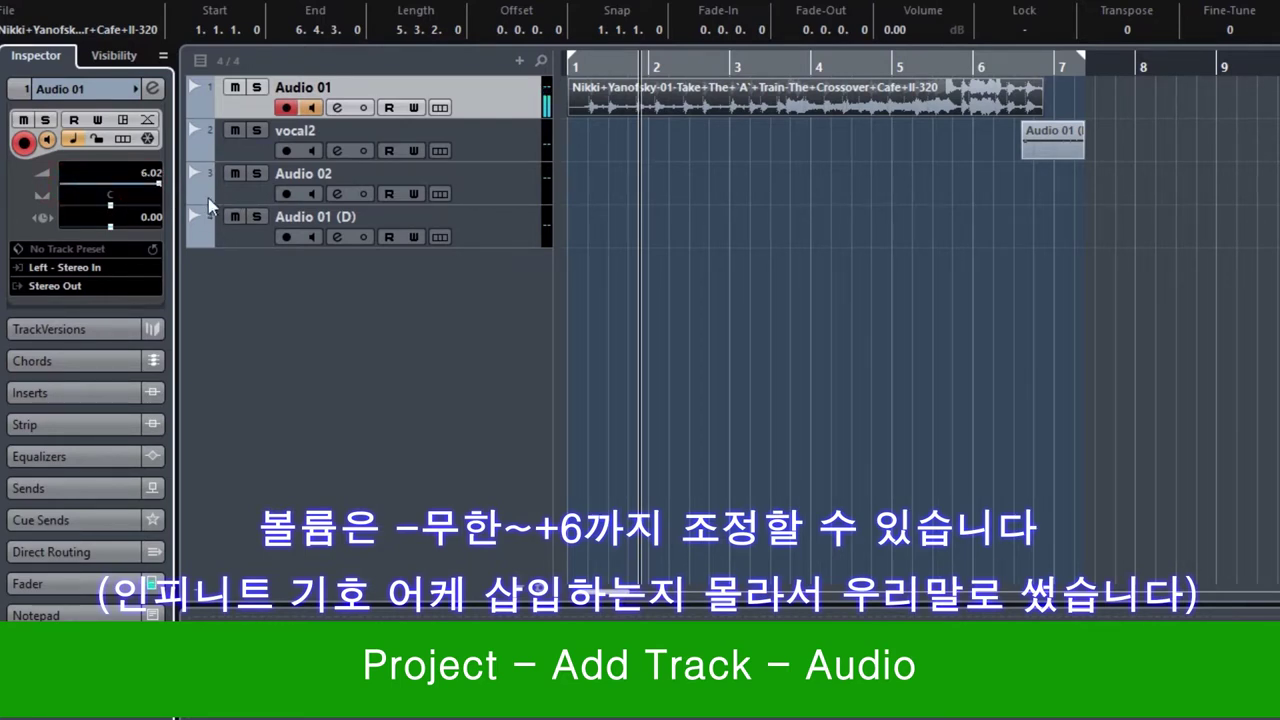
left_click(145, 178, "ctrl")
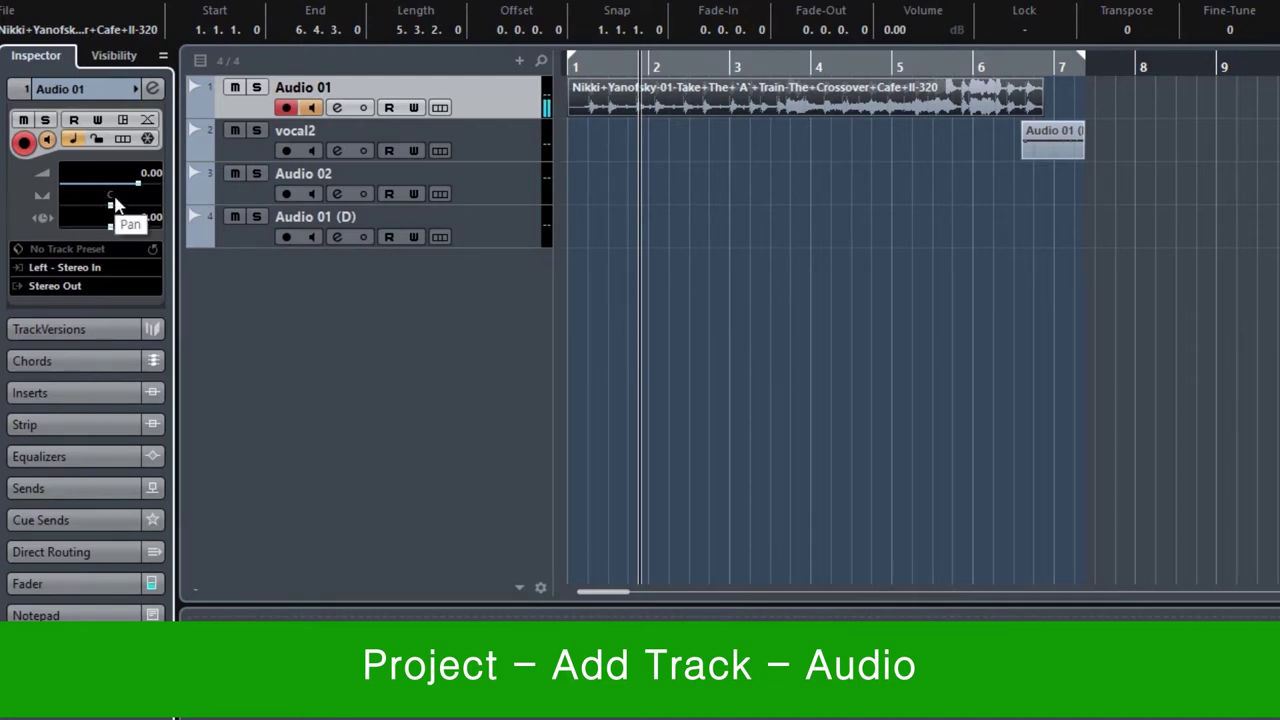
Pan the Audio 01 track fully left, then fully right, and set it back to center (C)
left_click_drag(113, 204, 43, 222)
left_click_drag(44, 220, 213, 222)
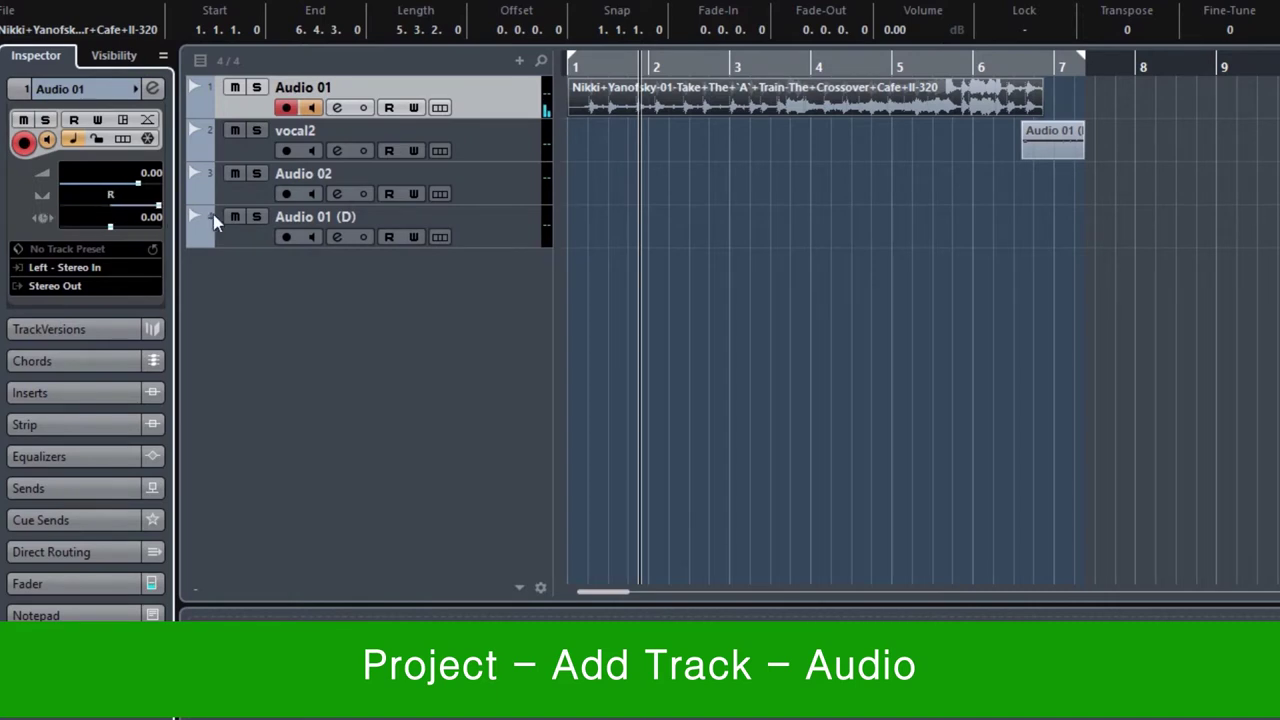
double_click(110, 194)
type("c")
key("Return")
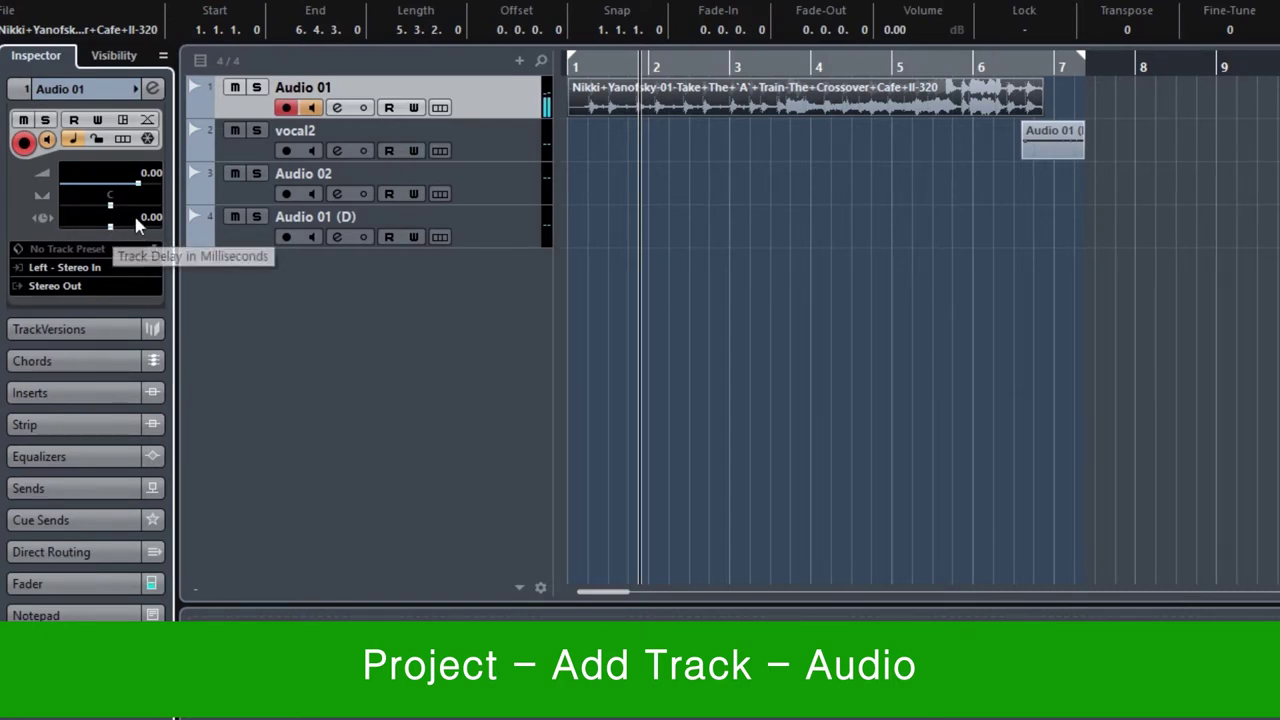
Search the track presets for guitar on the Audio 01 track and close the preset browser without applying one
left_click(96, 256)
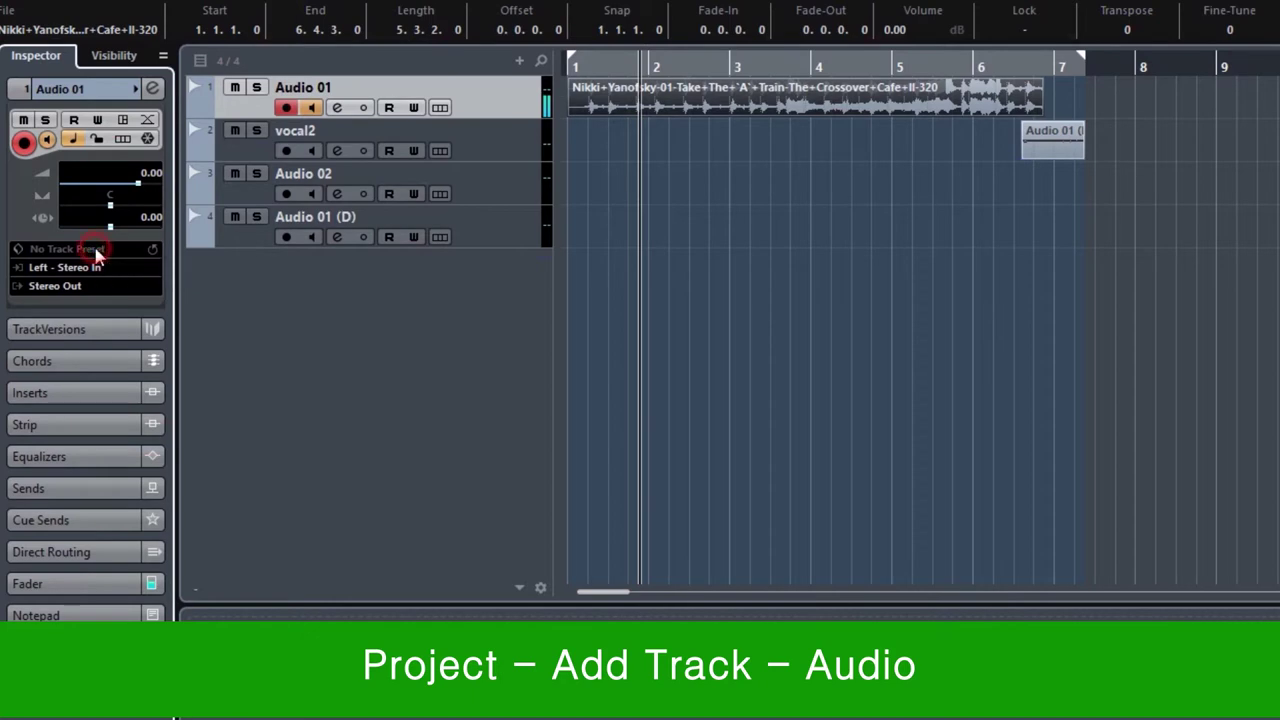
left_click(682, 212)
left_click(110, 250)
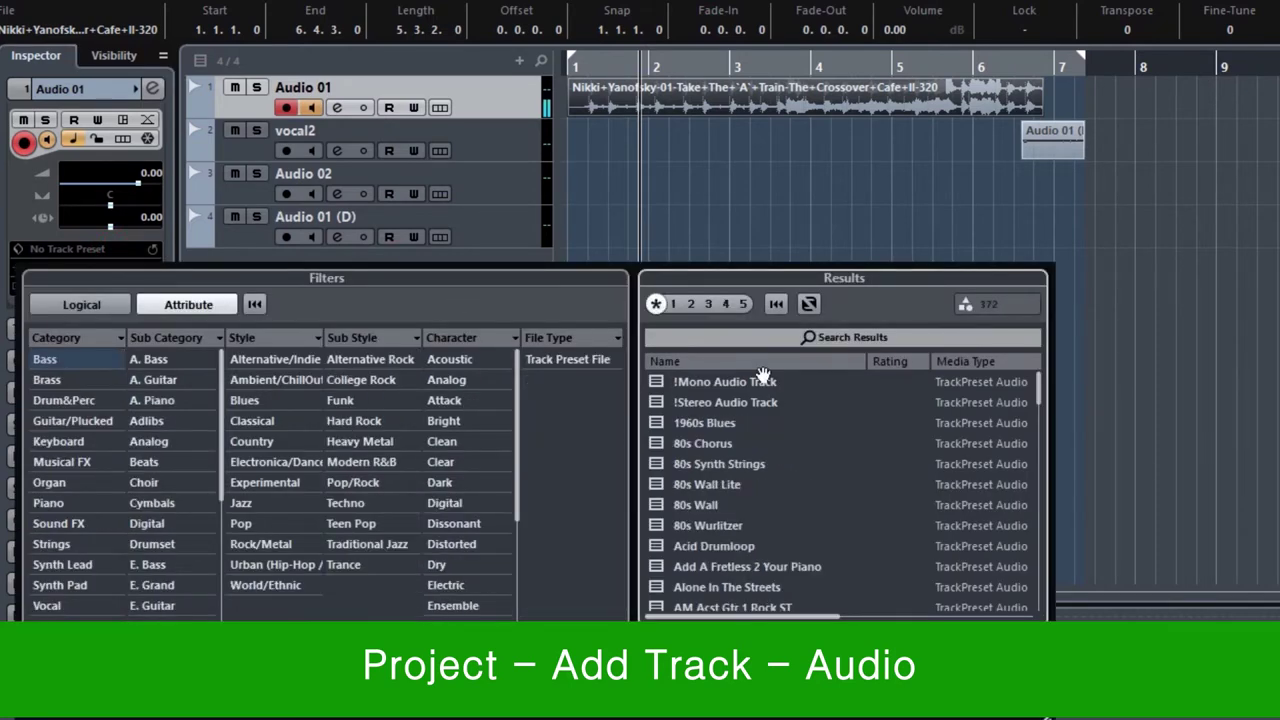
type("guitar")
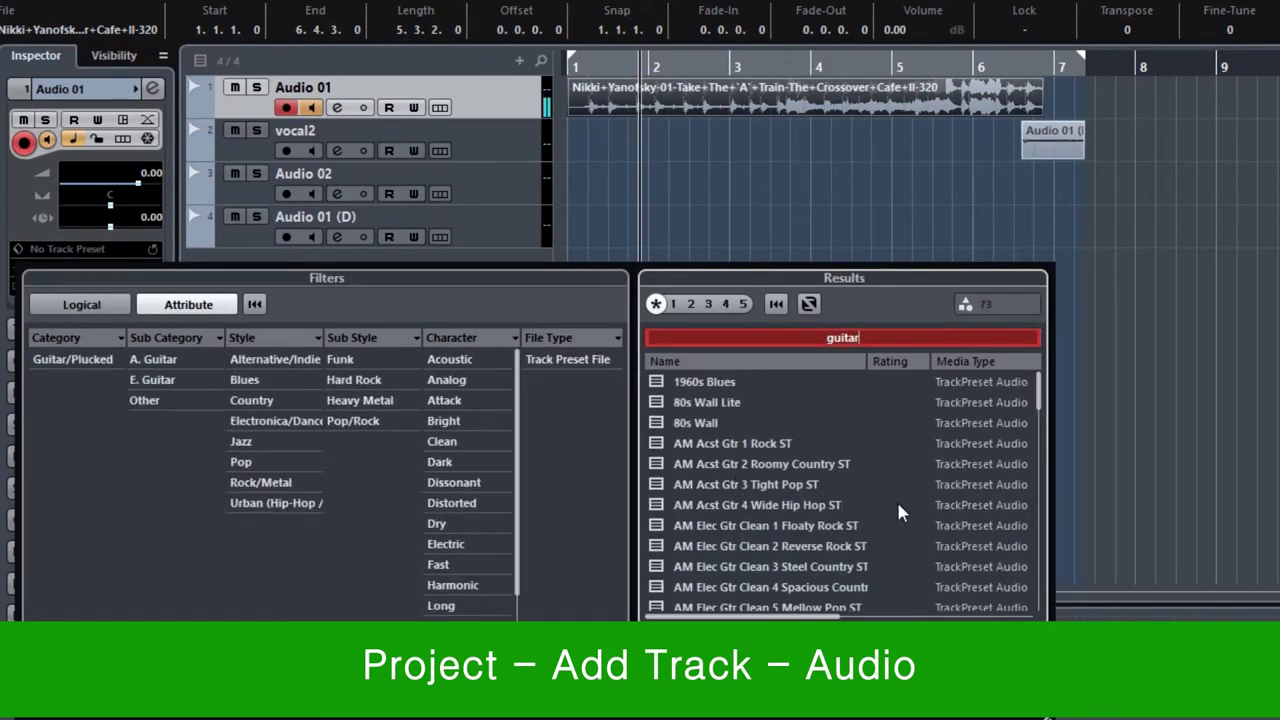
left_click(1172, 398)
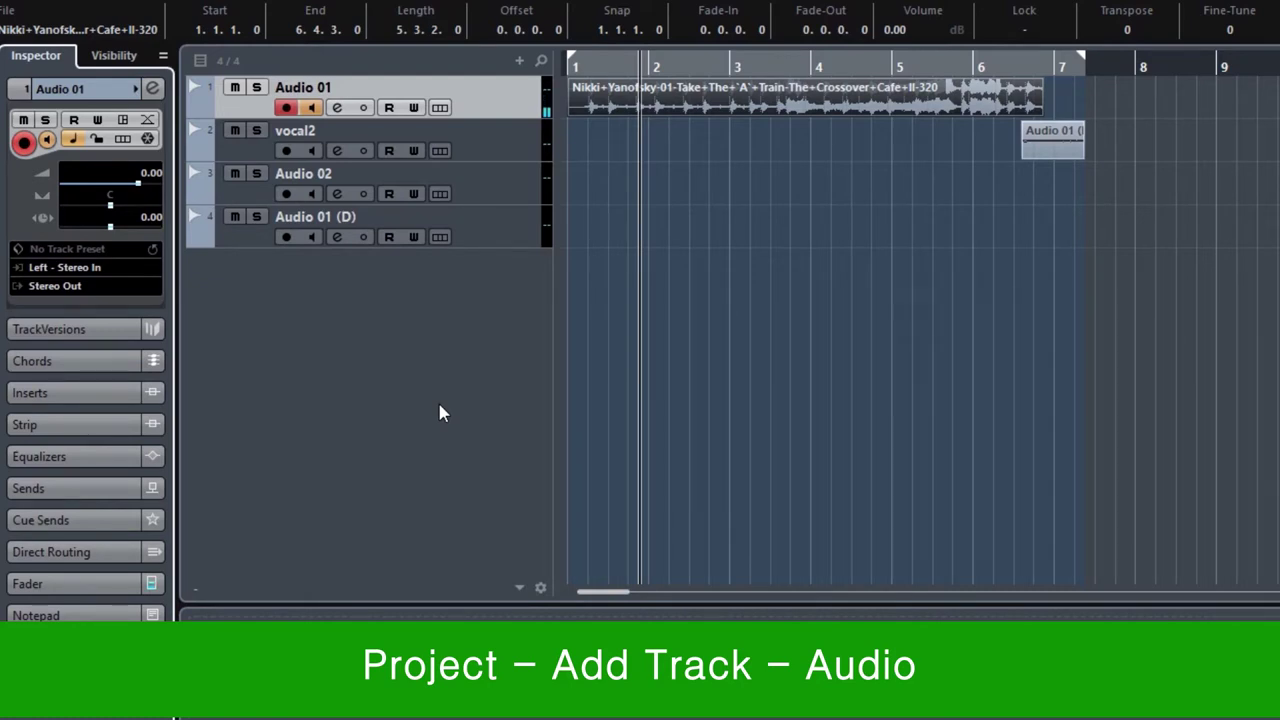
Review the track preset choices and the input bus choices of the Audio 01 track without changing them
left_click(90, 249)
left_click(792, 215)
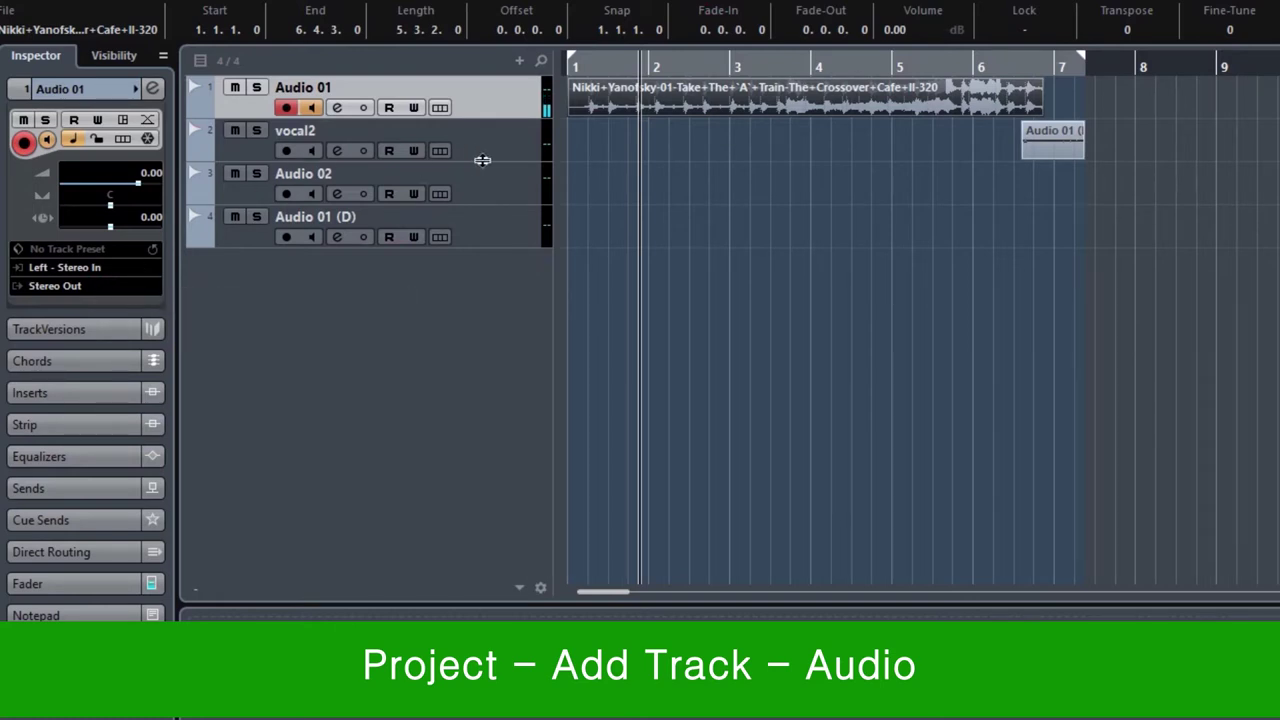
left_click(73, 268)
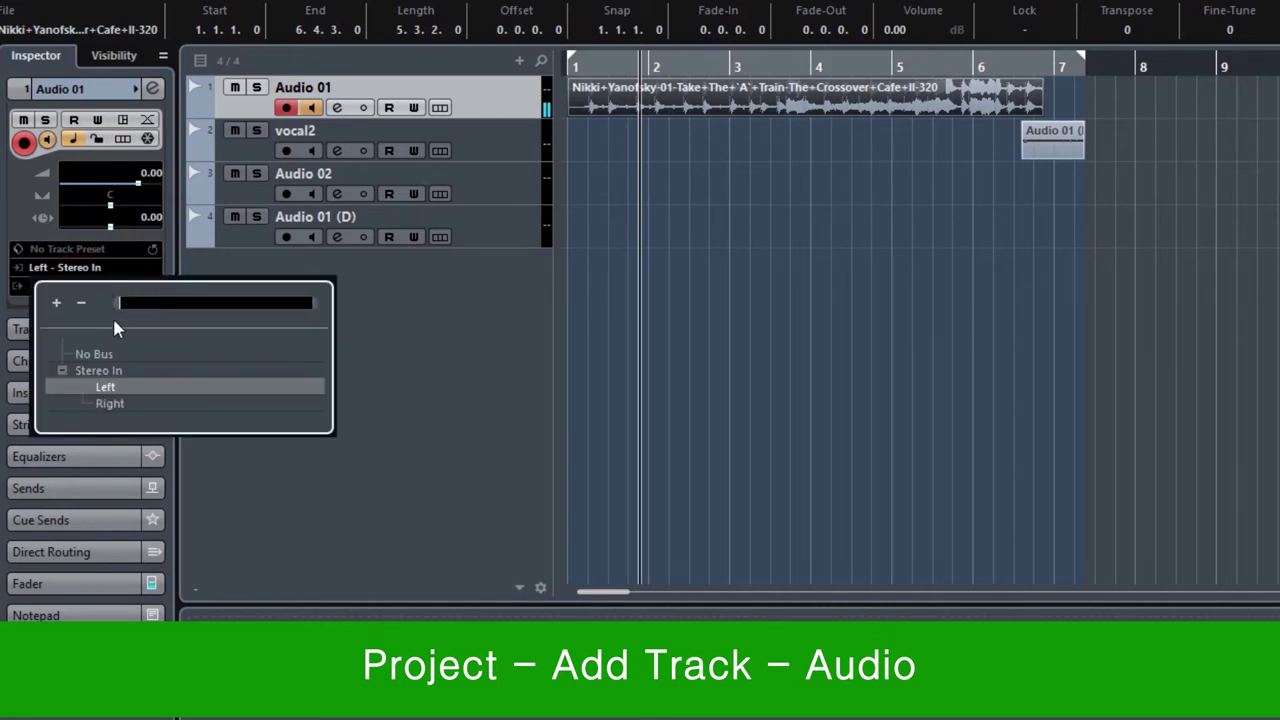
Add one new stereo audio track to the project below the Audio 01 track
right_click(428, 334)
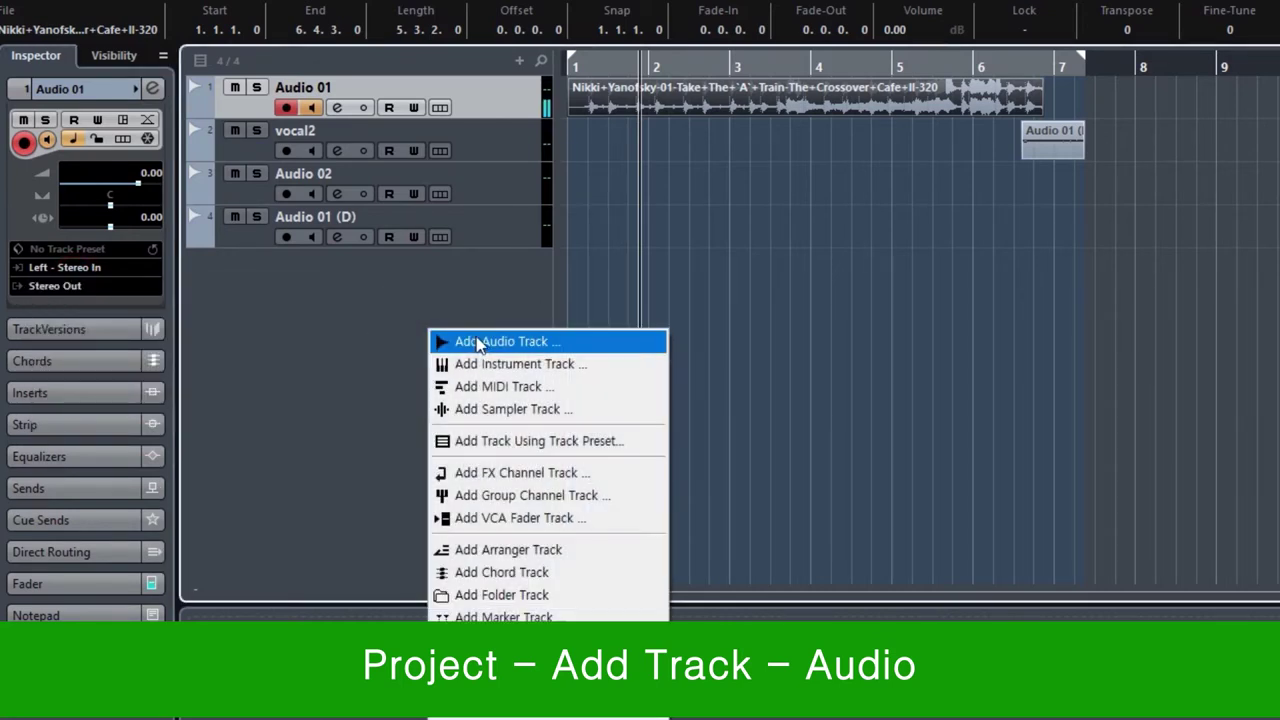
left_click(477, 338)
left_click(574, 357)
left_click(793, 361)
left_click(786, 402)
left_click(1265, 355)
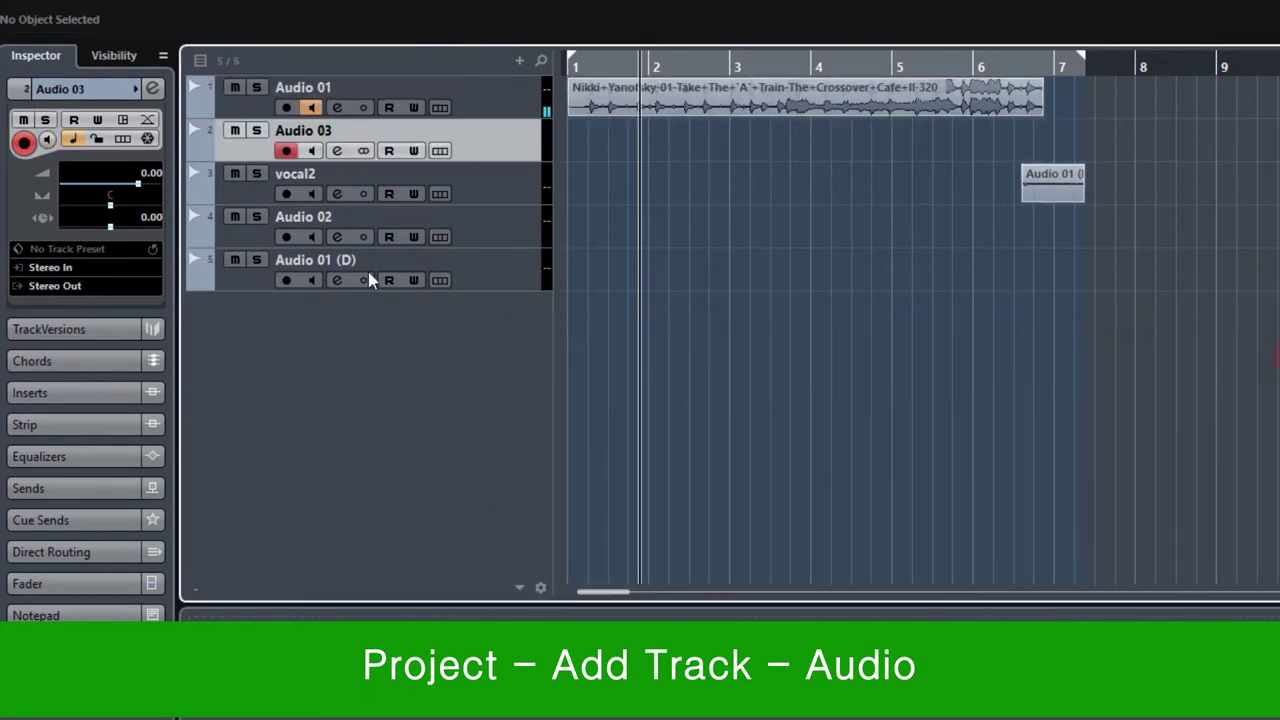
Compare the input bus choices of the stereo Audio 03 track with those of the vocal2 track
left_click(76, 270)
left_click(434, 401)
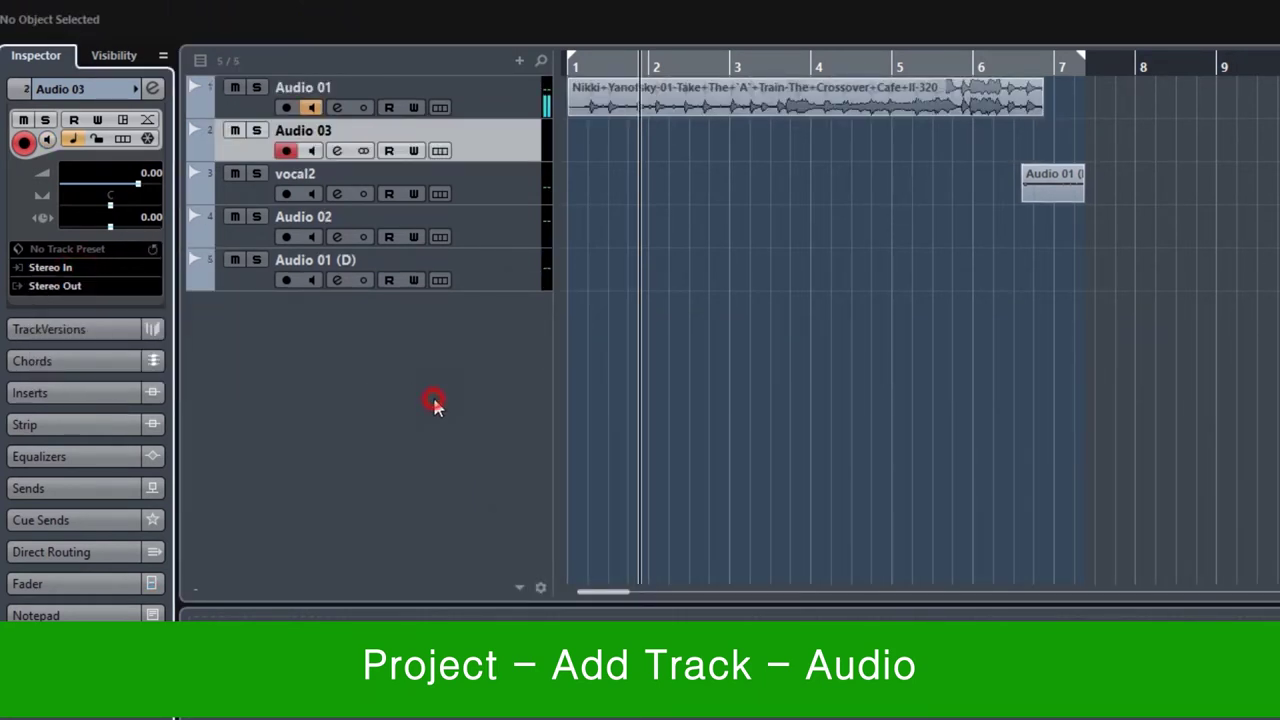
left_click(476, 182)
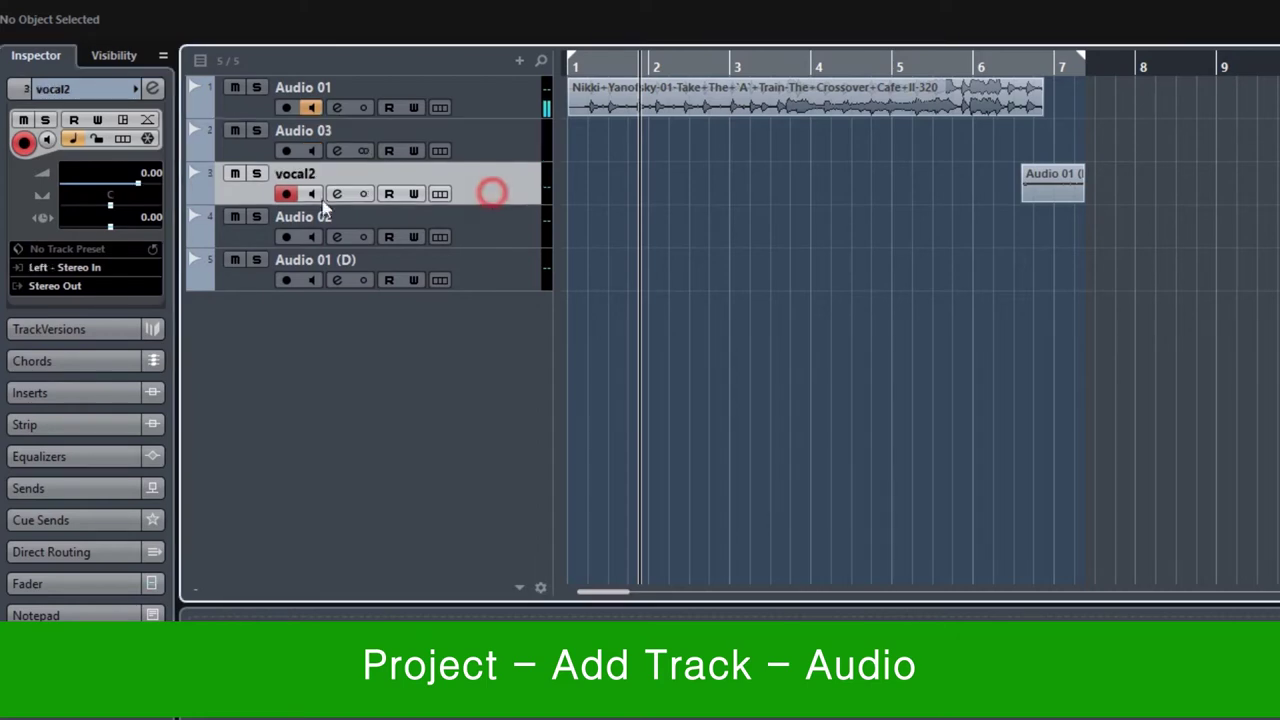
left_click(80, 270)
left_click(481, 410)
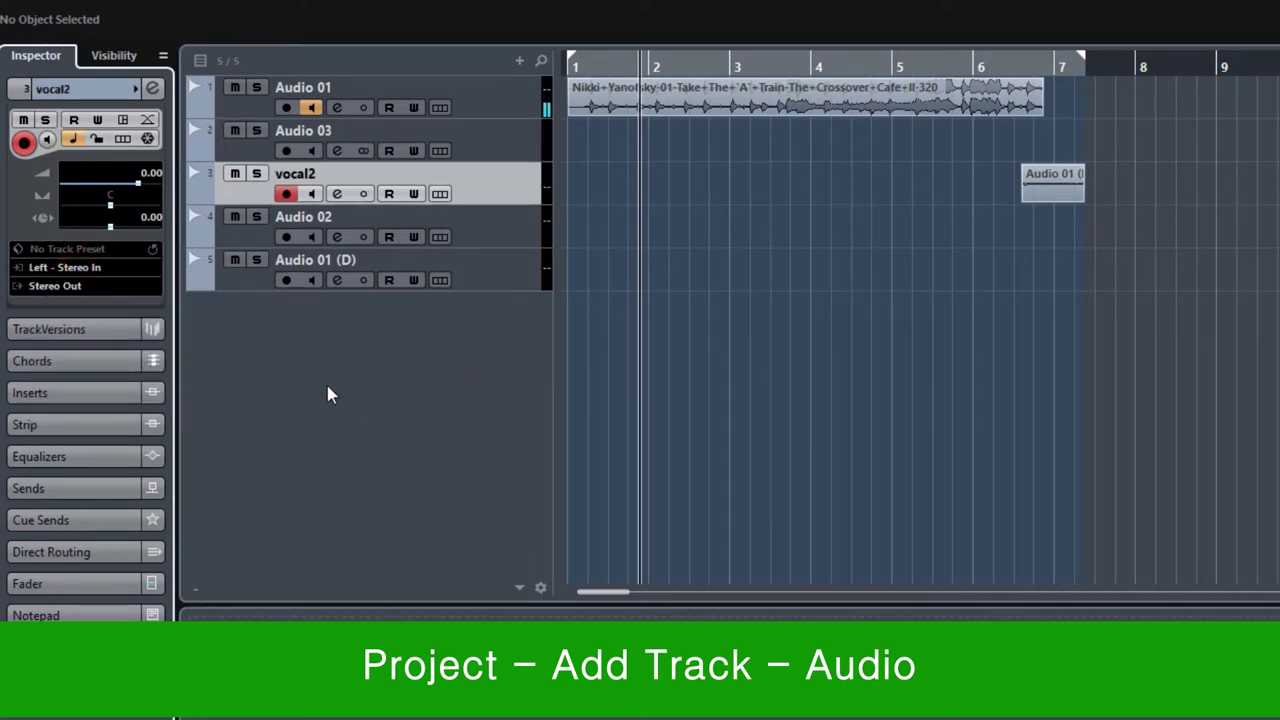
Compare the output bus choices of the vocal2 and Audio 03 tracks, leaving their routing as it is
left_click(79, 294)
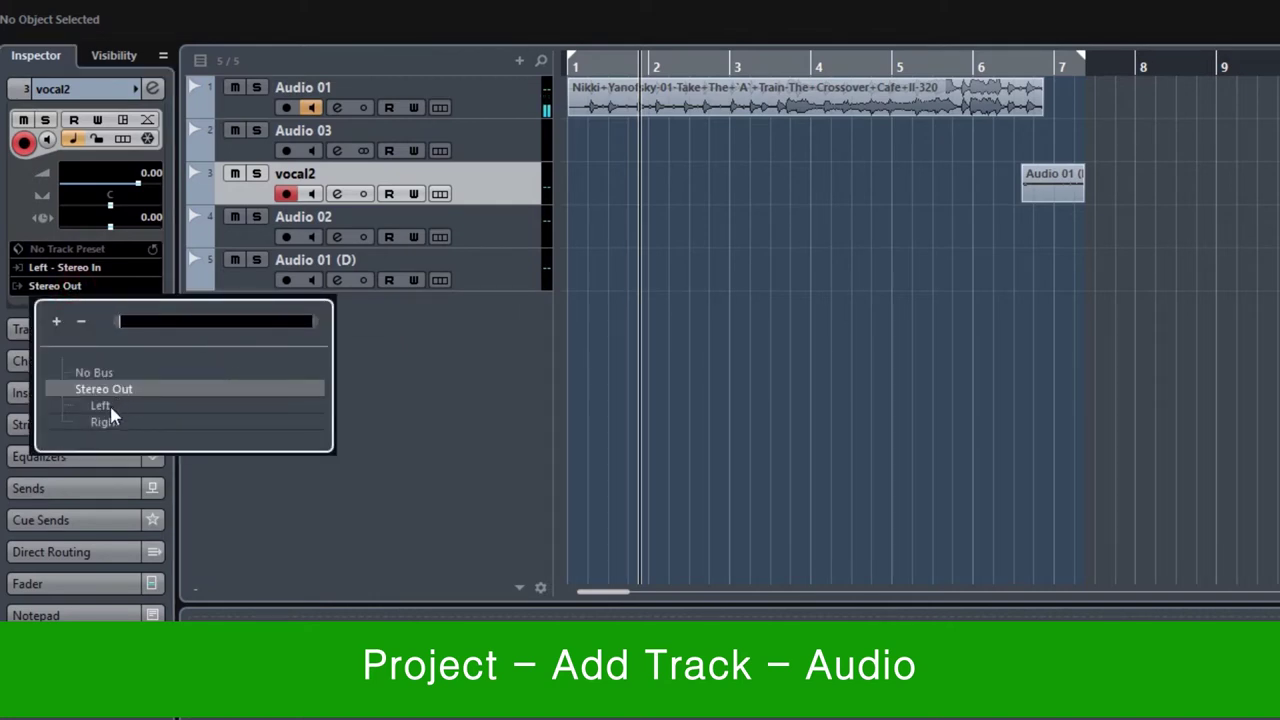
left_click(413, 390)
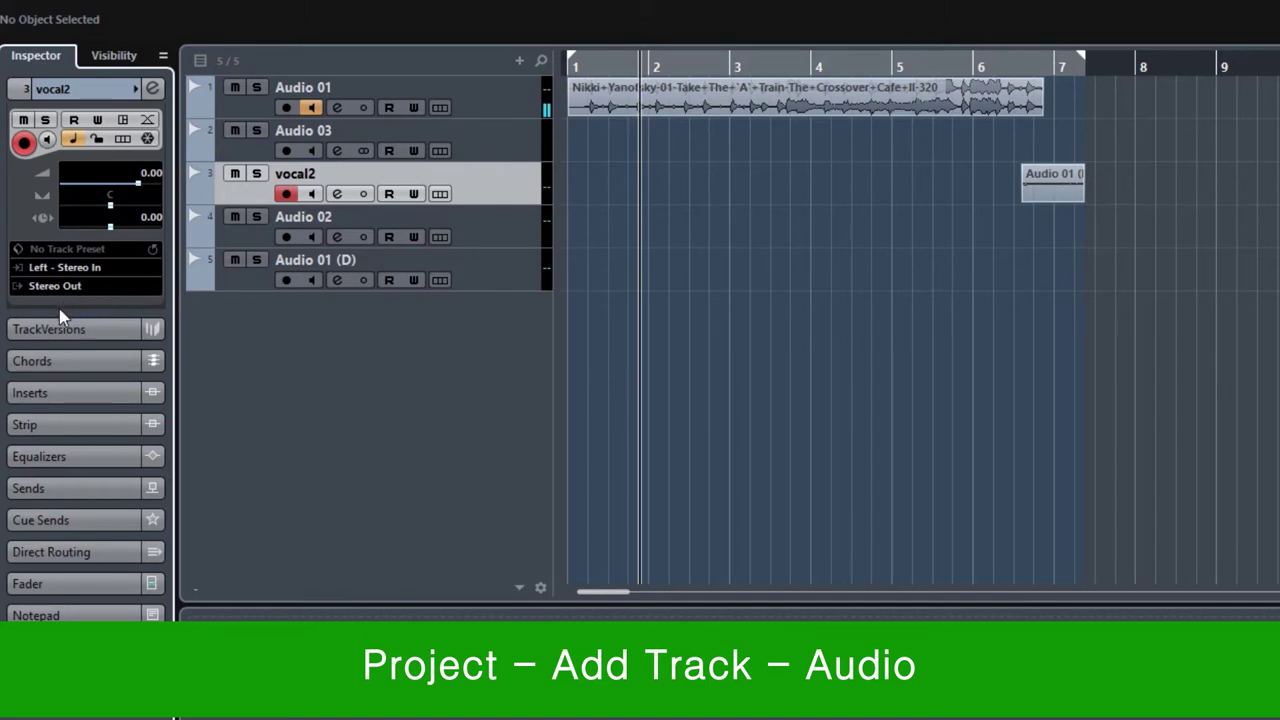
left_click(494, 270)
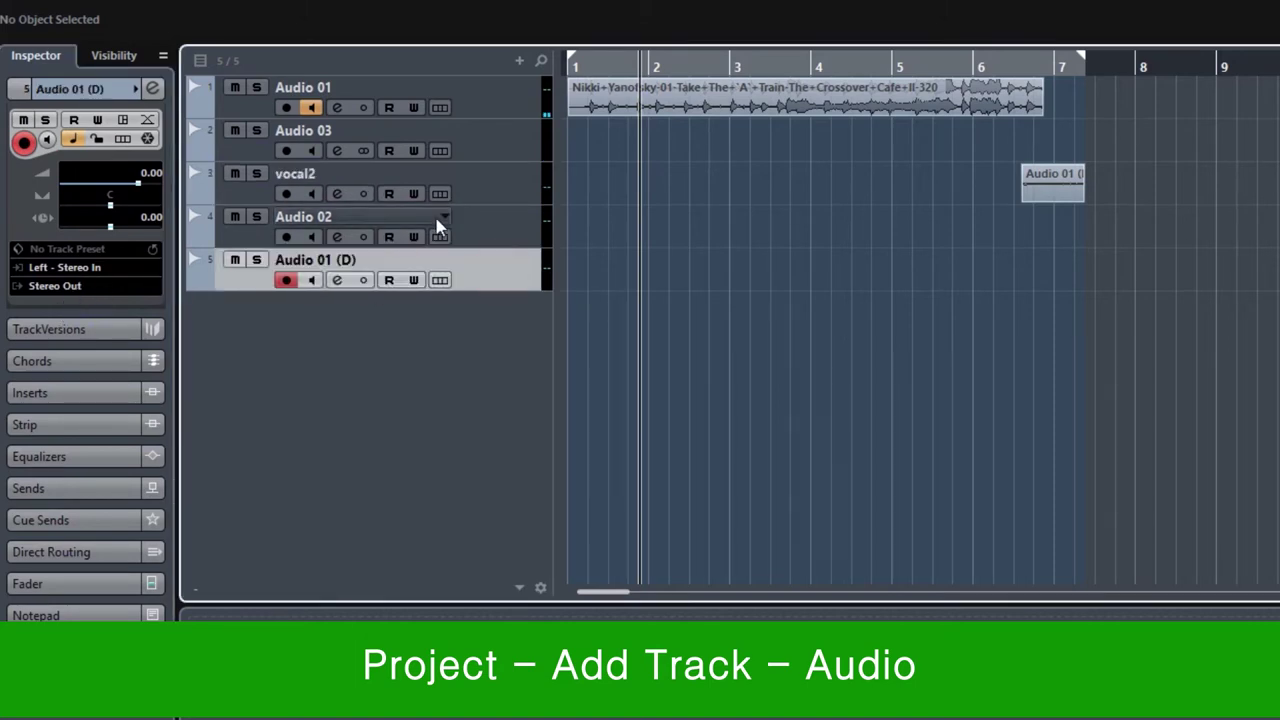
left_click(491, 234)
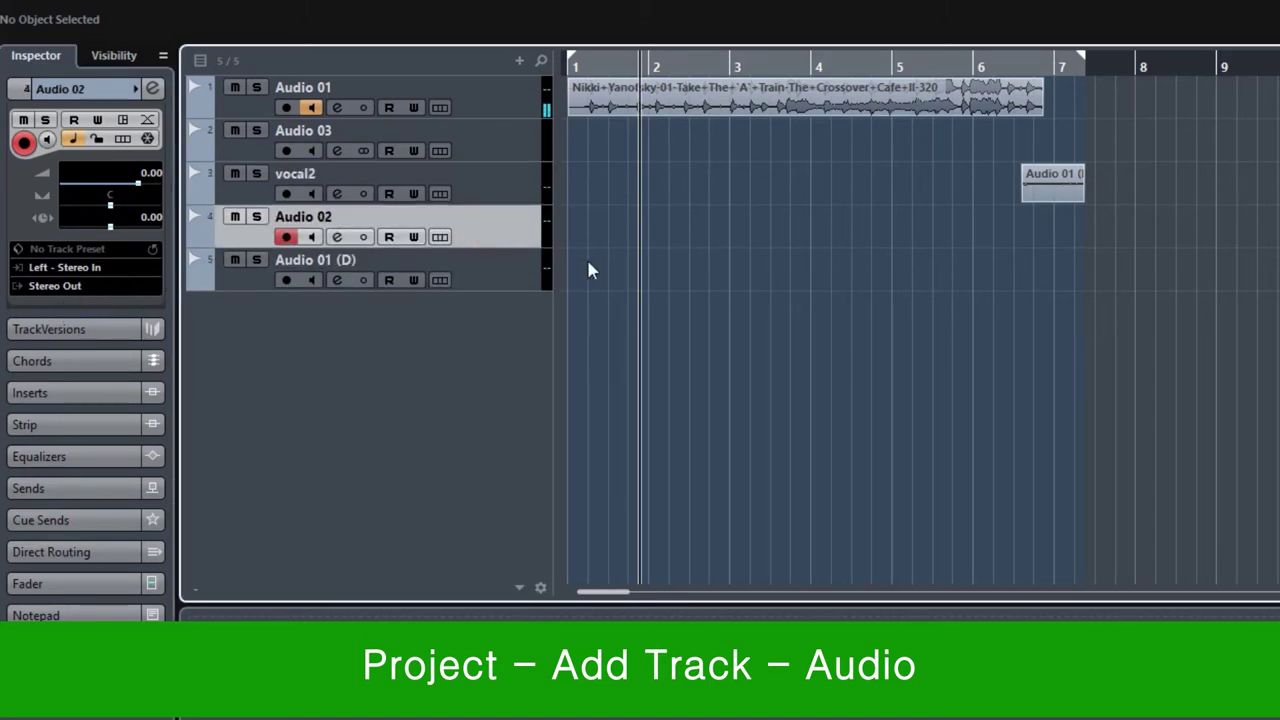
left_click(508, 140)
left_click(74, 287)
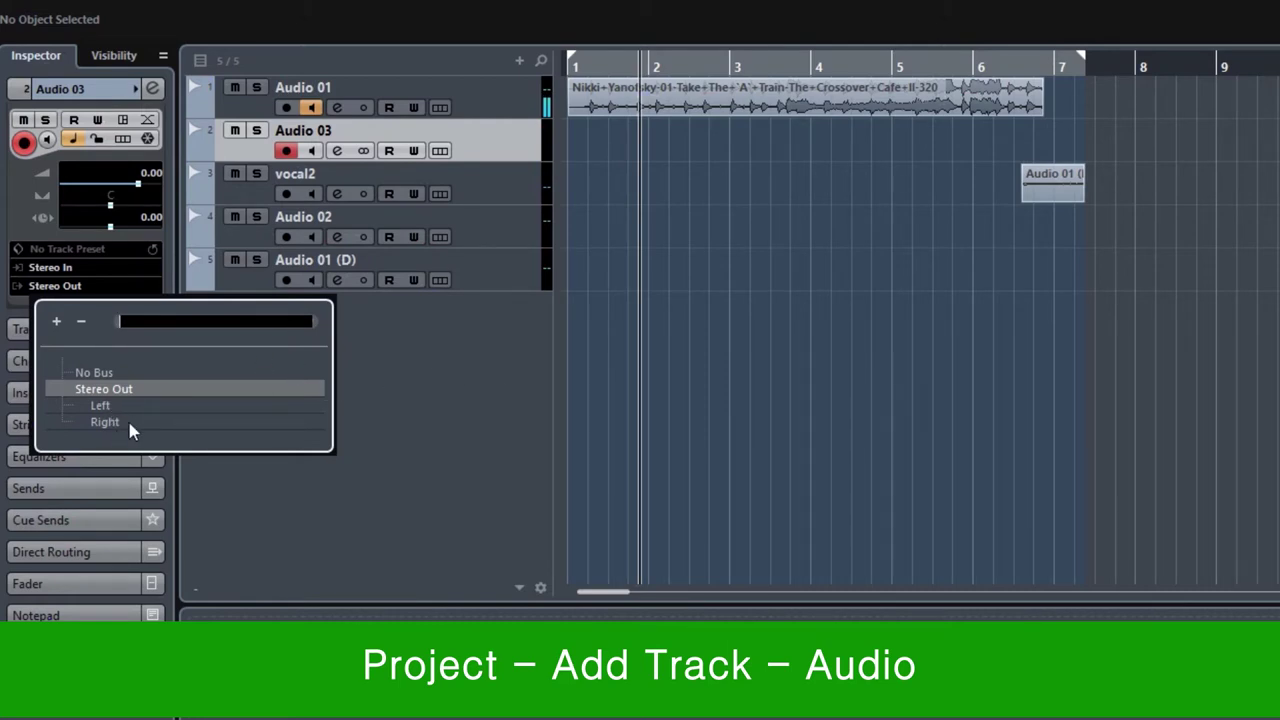
left_click(493, 395)
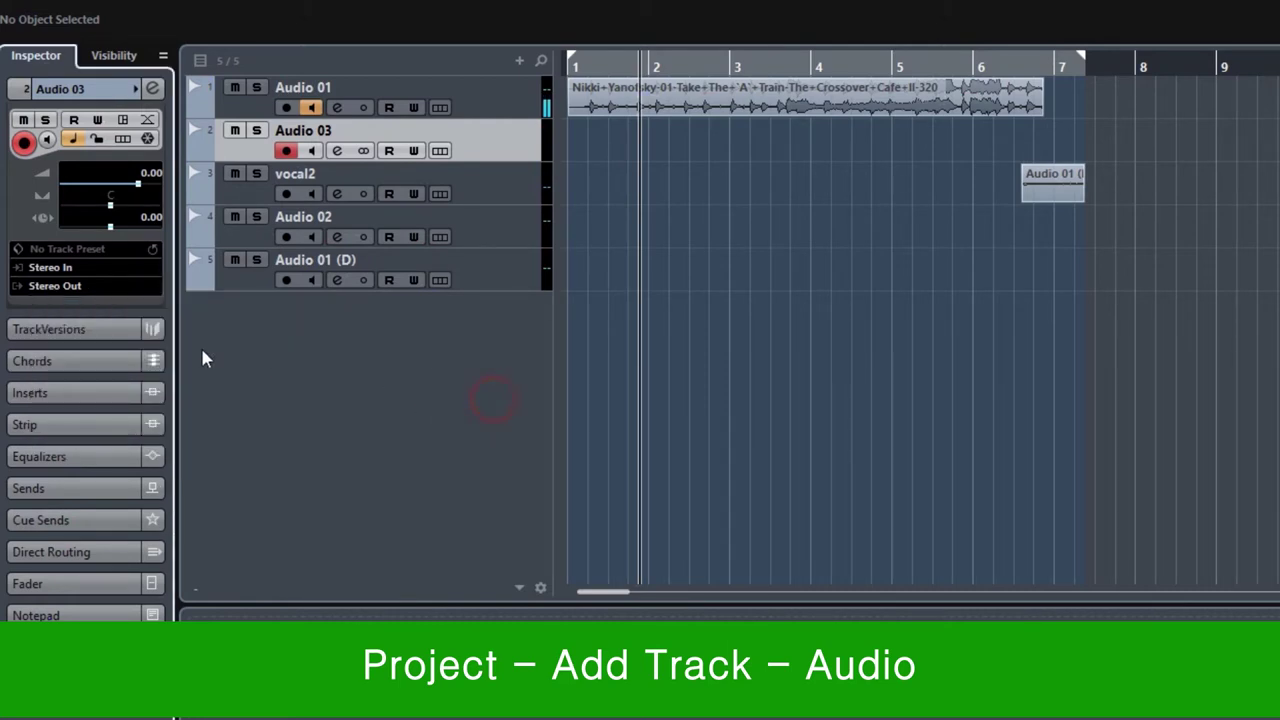
Examine the TrackVersions and Chords sections of the Audio 03 track and collapse them
left_click(84, 331)
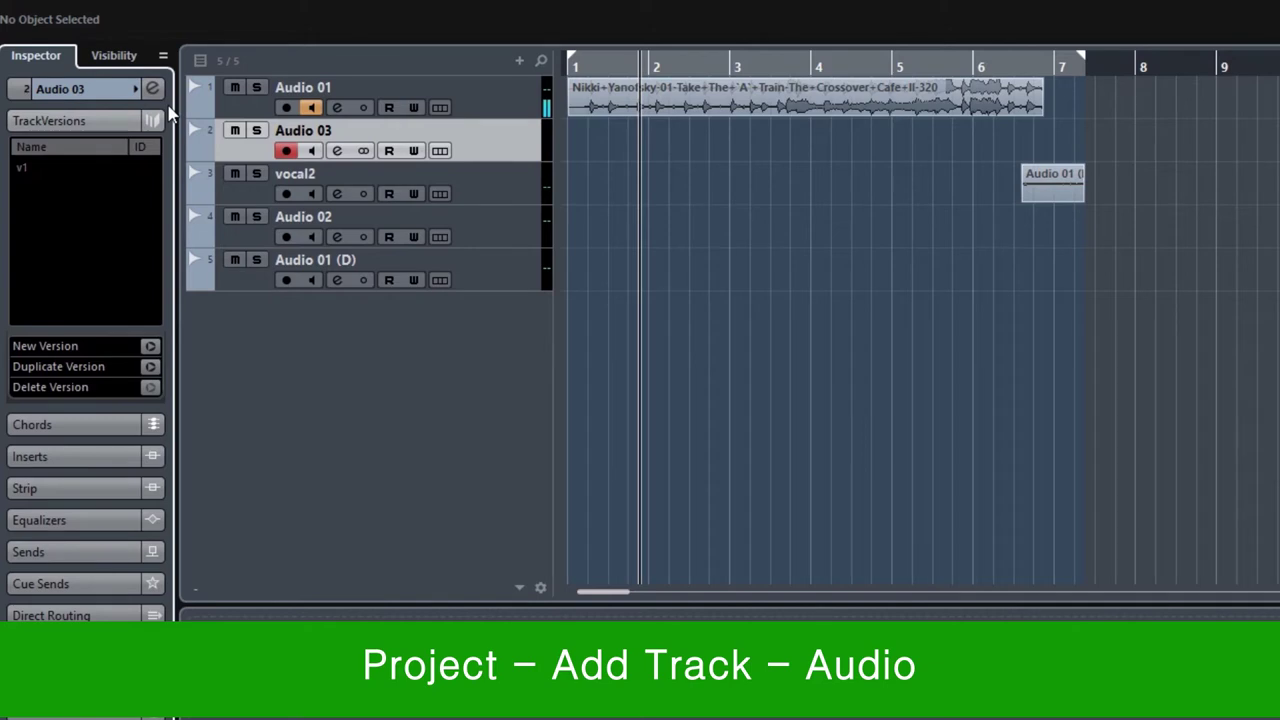
left_click(86, 124)
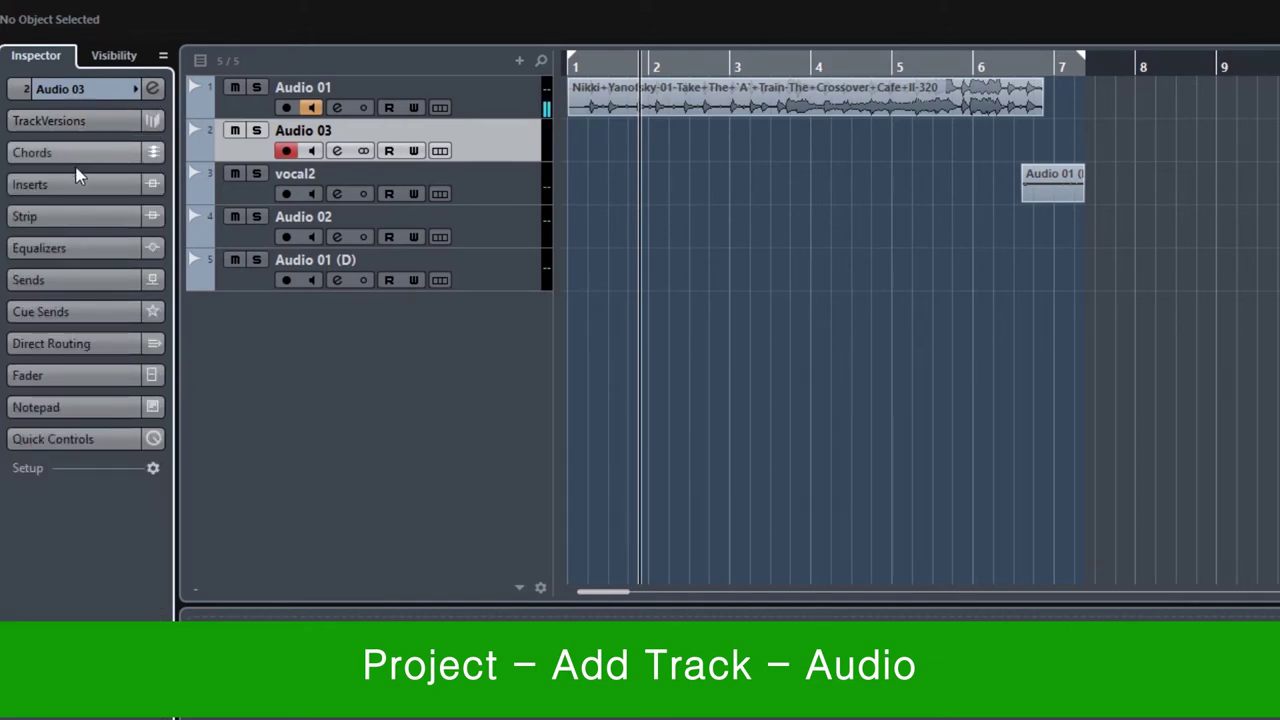
left_click(78, 155)
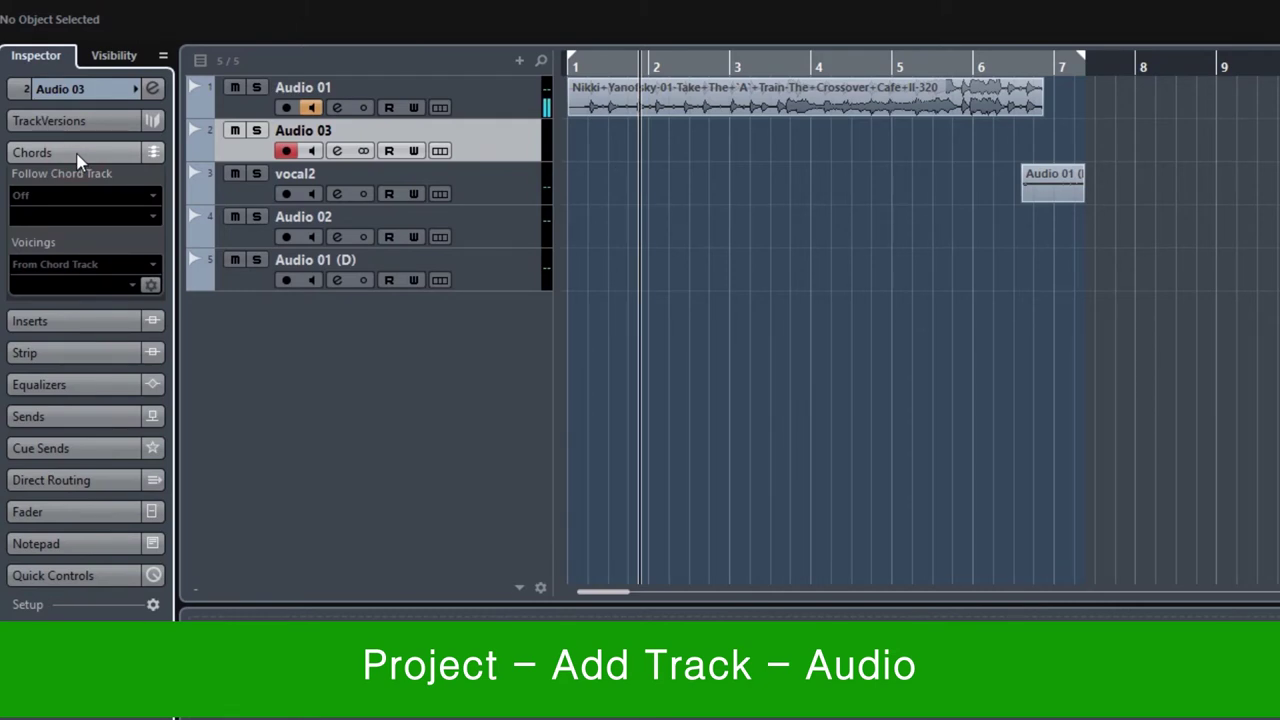
left_click(79, 158)
Compare the Inserts and Sends sections of the Audio 03 track by switching between them
left_click(77, 188)
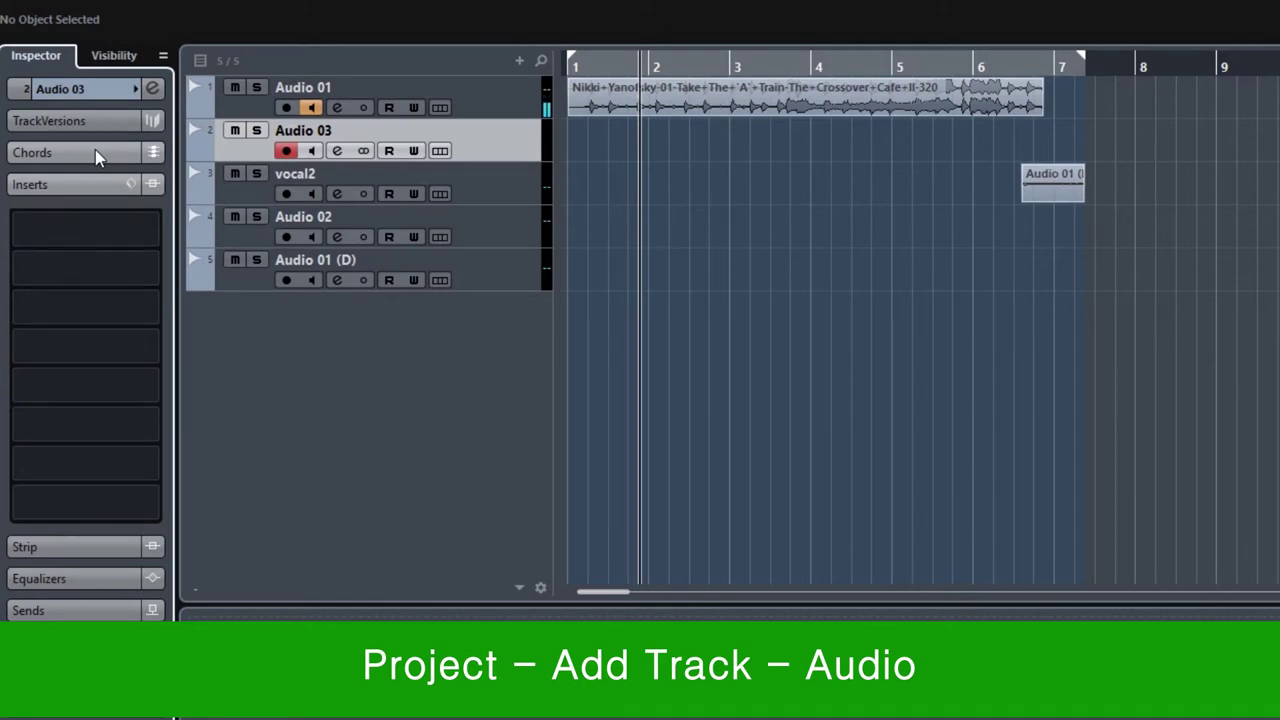
left_click(98, 188)
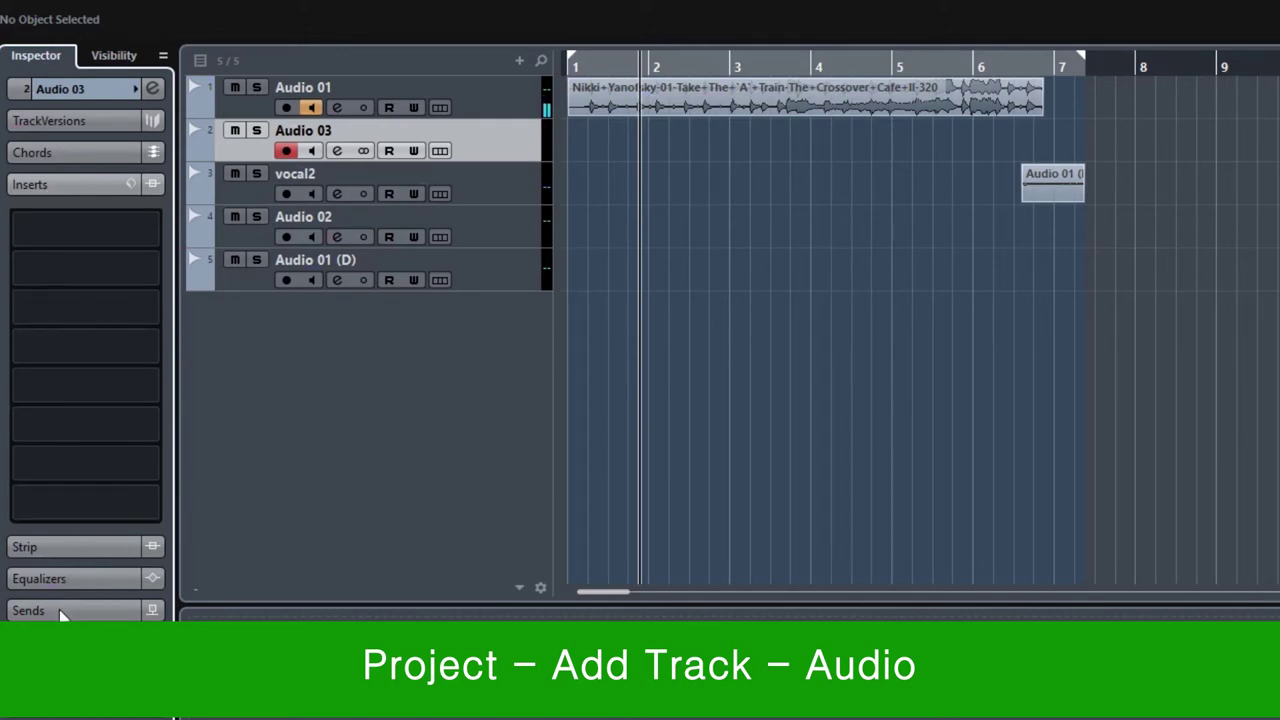
left_click(58, 607)
left_click(80, 185)
left_click(47, 609)
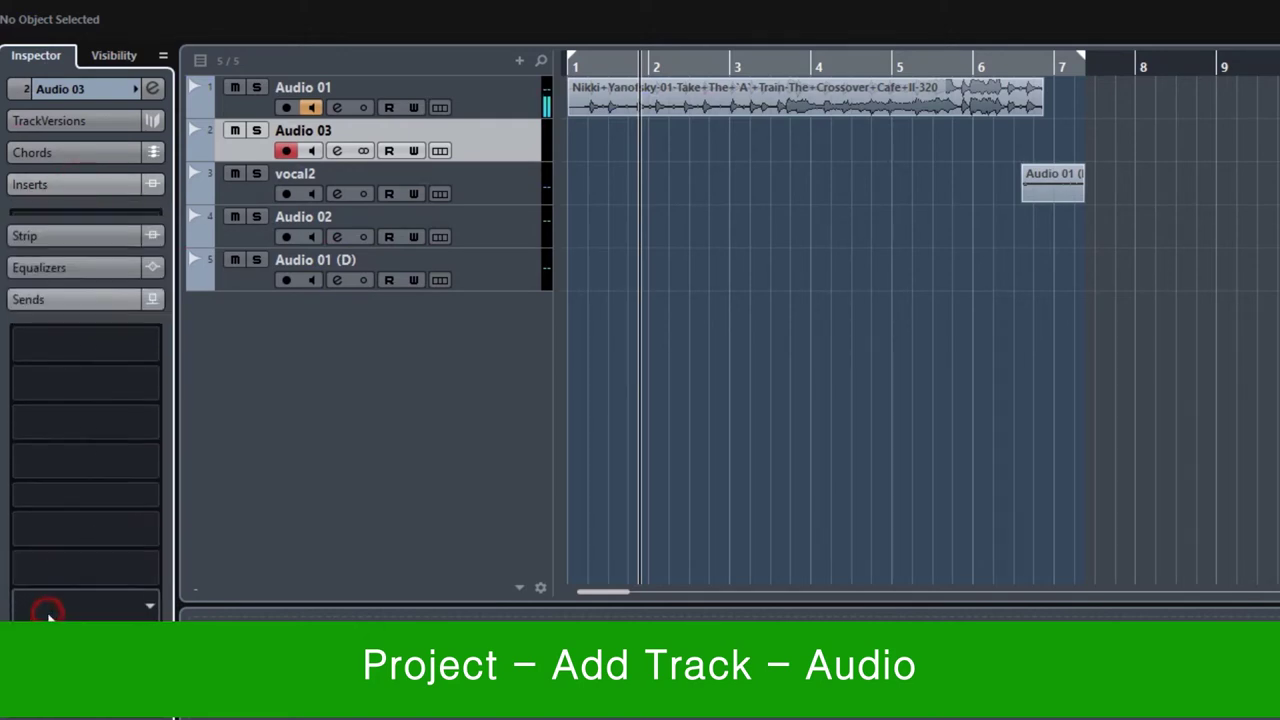
left_click(67, 184)
left_click(50, 606)
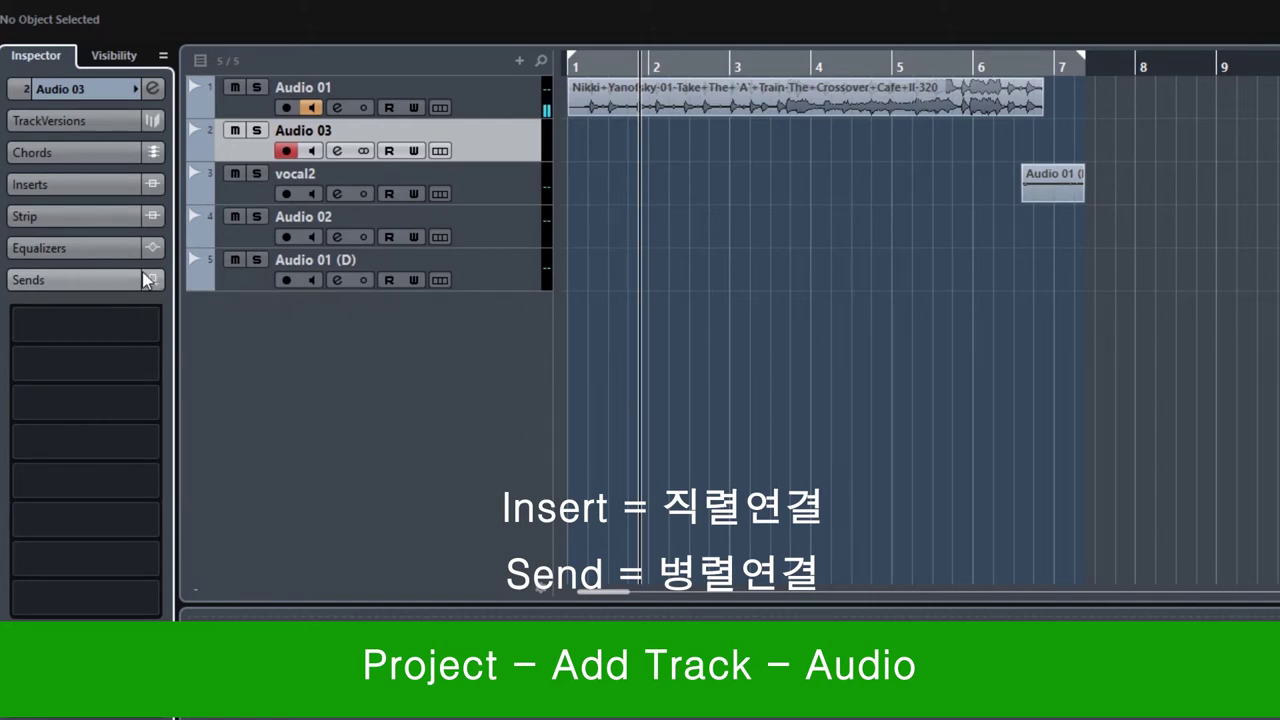
left_click(112, 184)
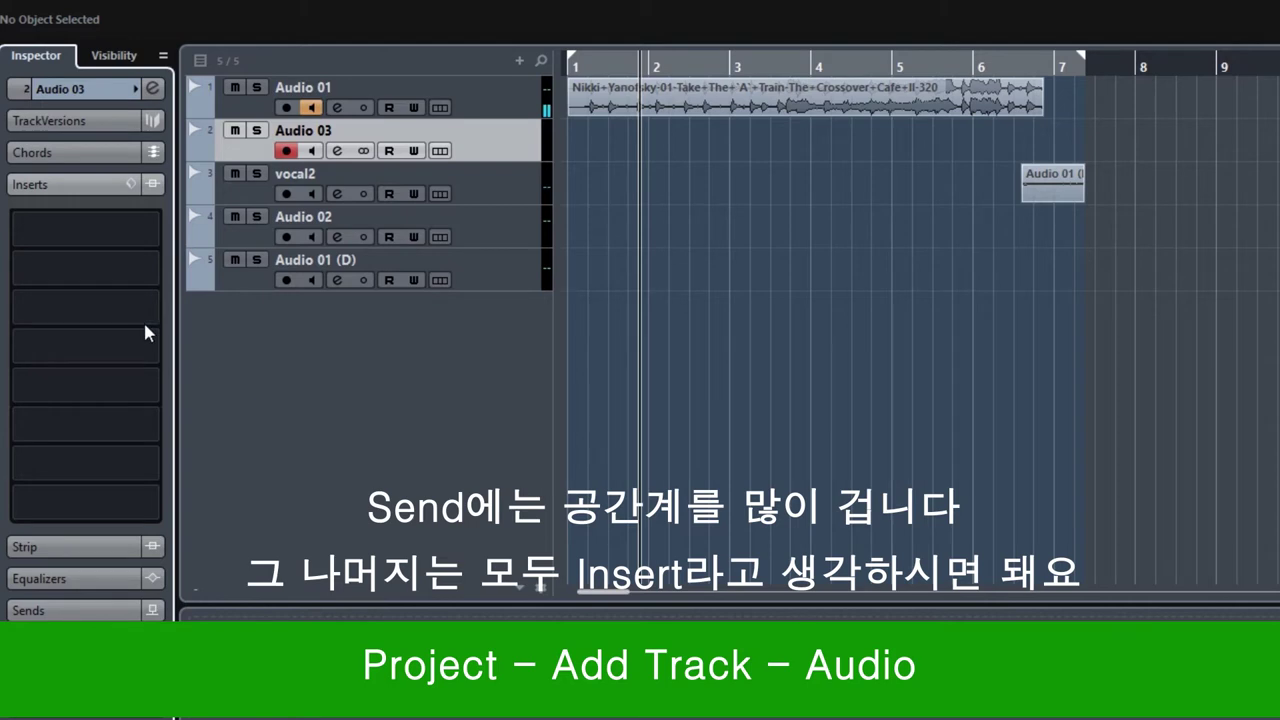
Review the effect categories available for Audio 03's first insert slot without loading one, and collapse Inserts
left_click(87, 233)
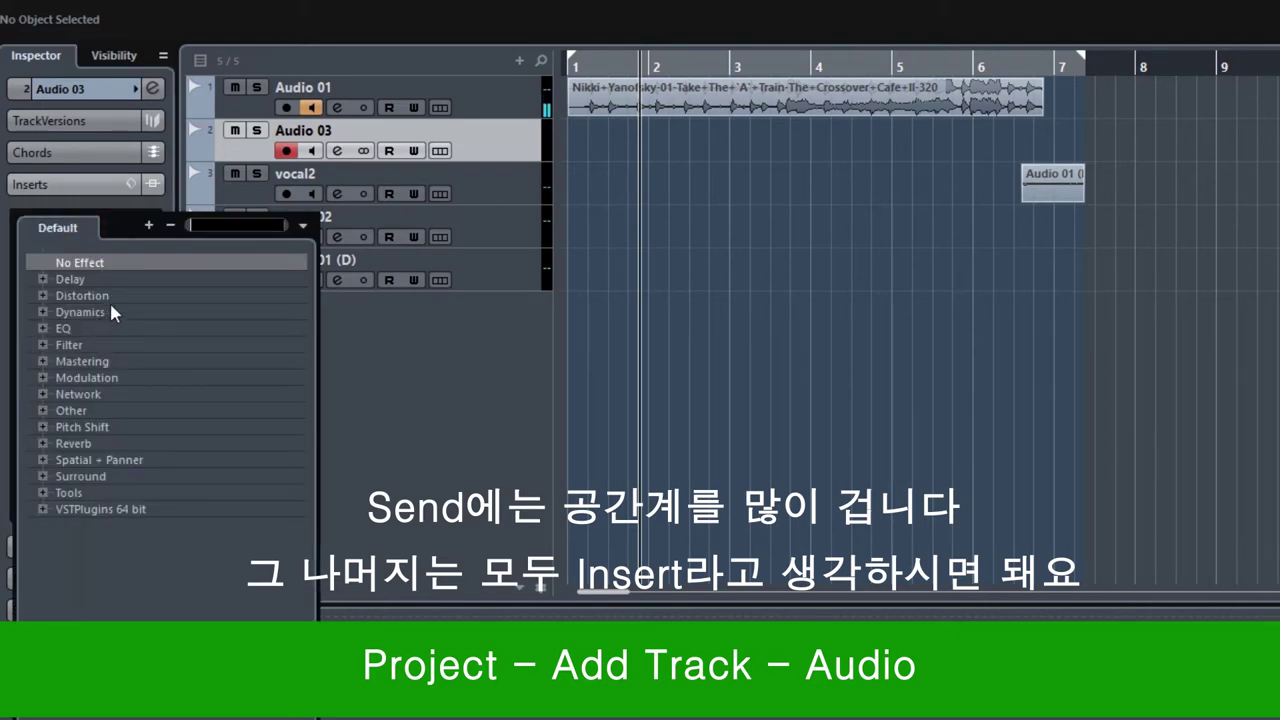
left_click(462, 421)
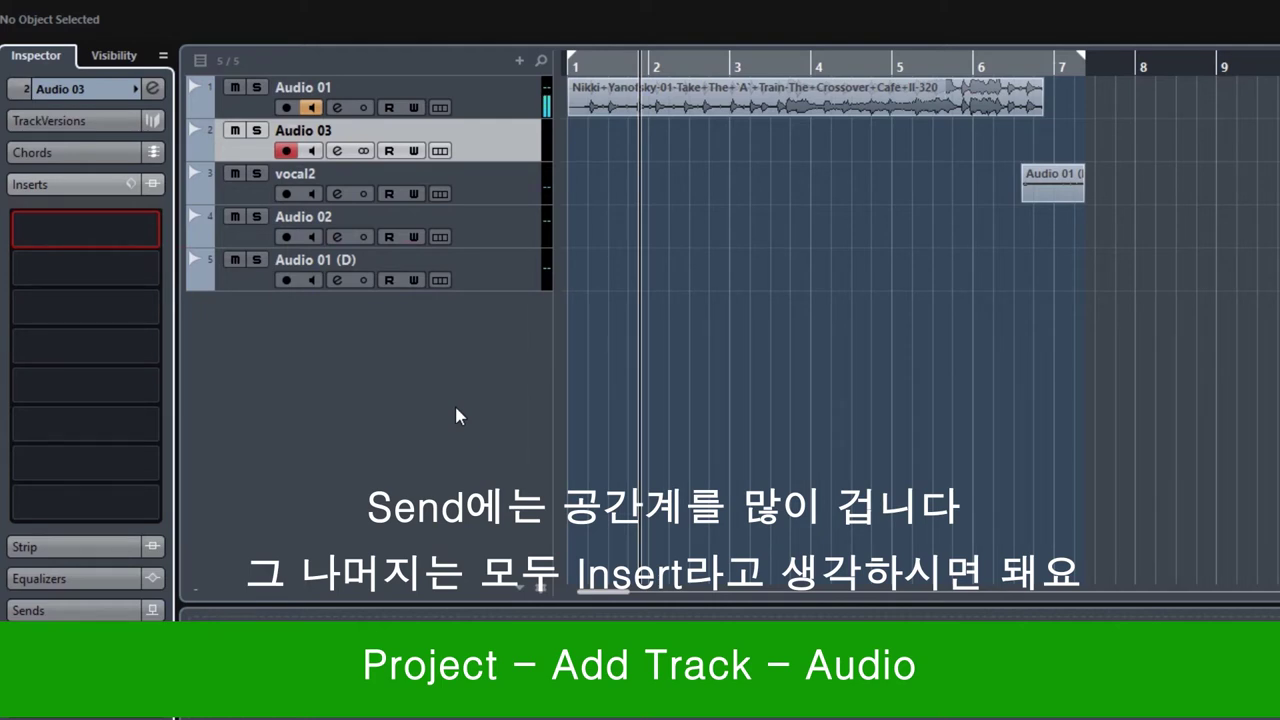
left_click(125, 231)
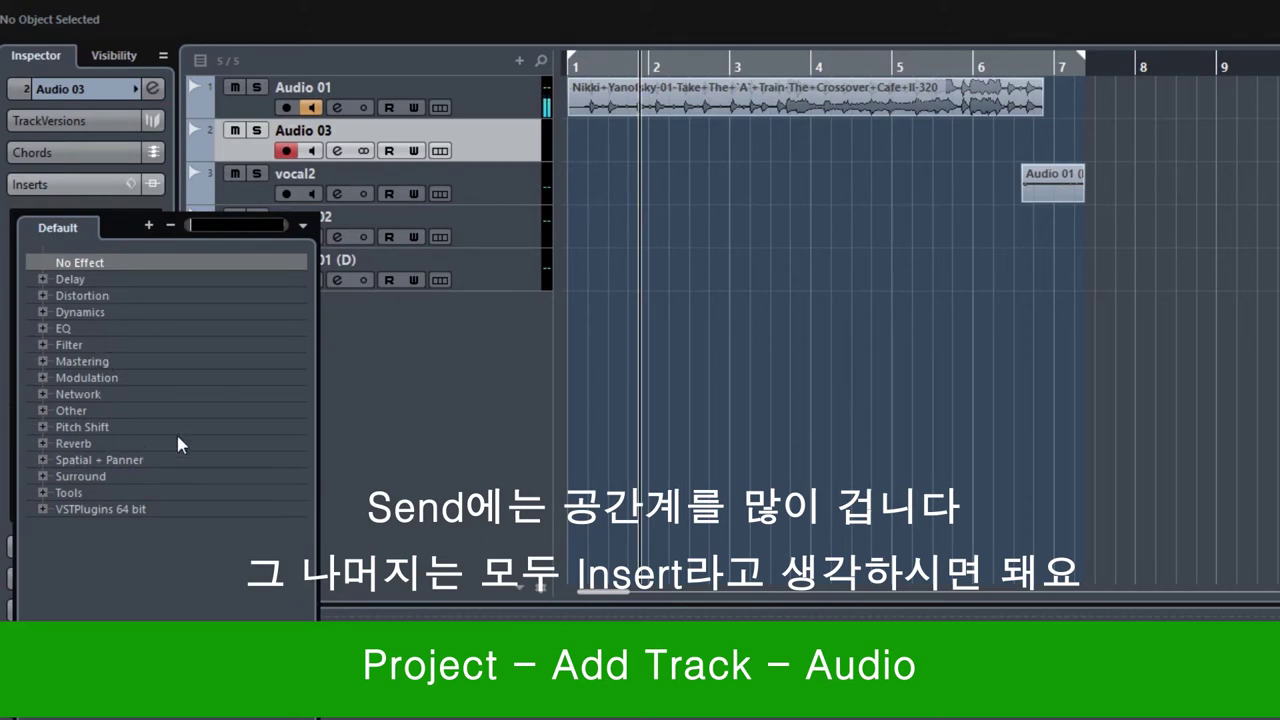
left_click(430, 395)
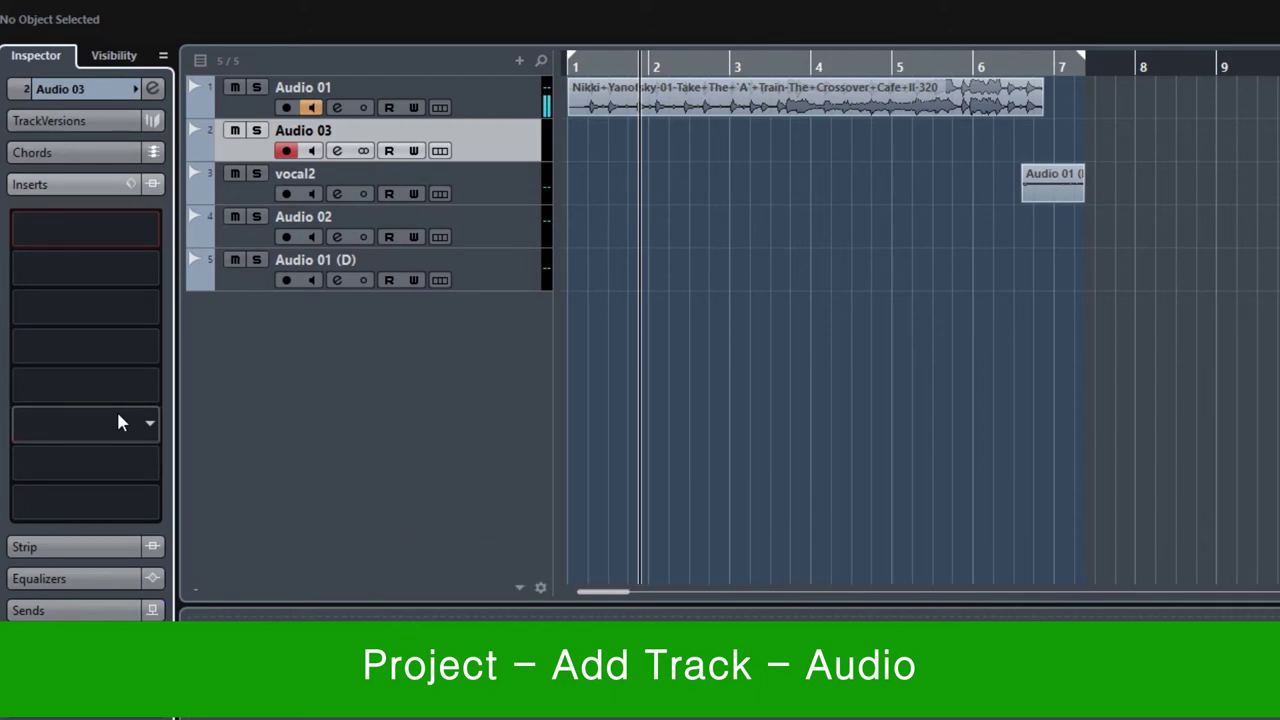
left_click(80, 192)
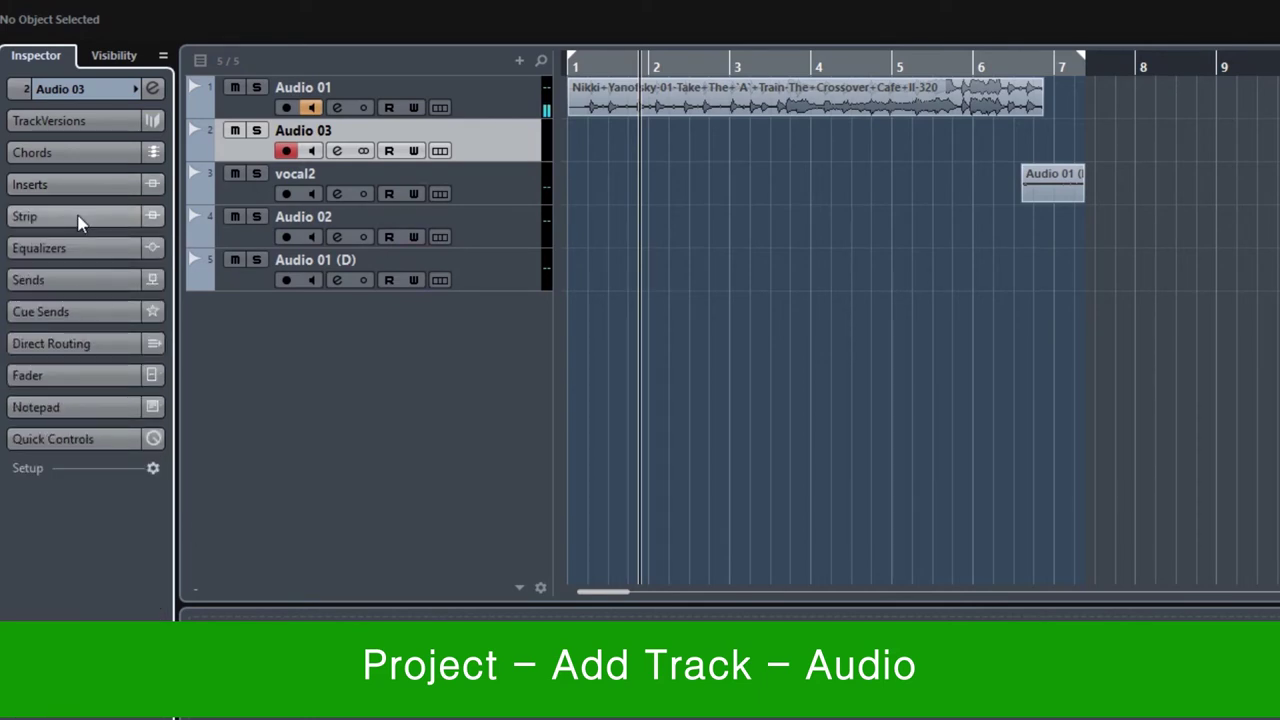
Load the Noise Gate and Standard Compressor in Audio 03's channel strip and check the other compressor types
left_click(80, 217)
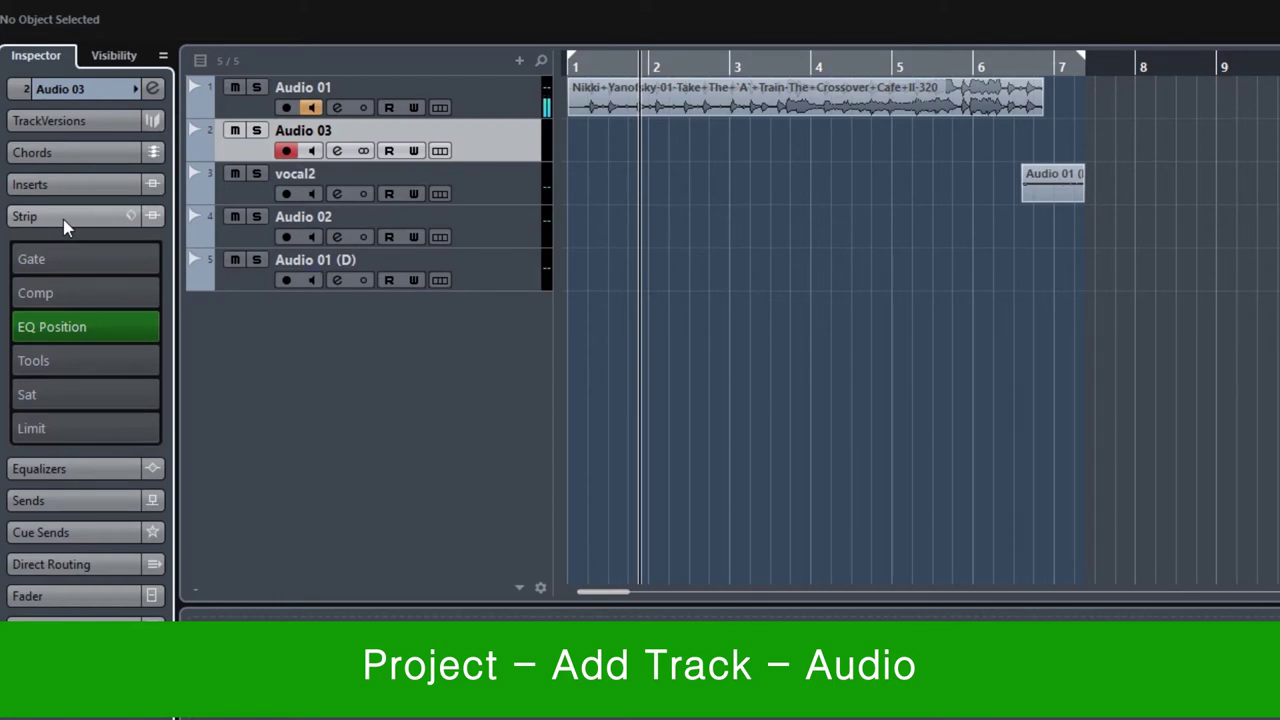
left_click(72, 258)
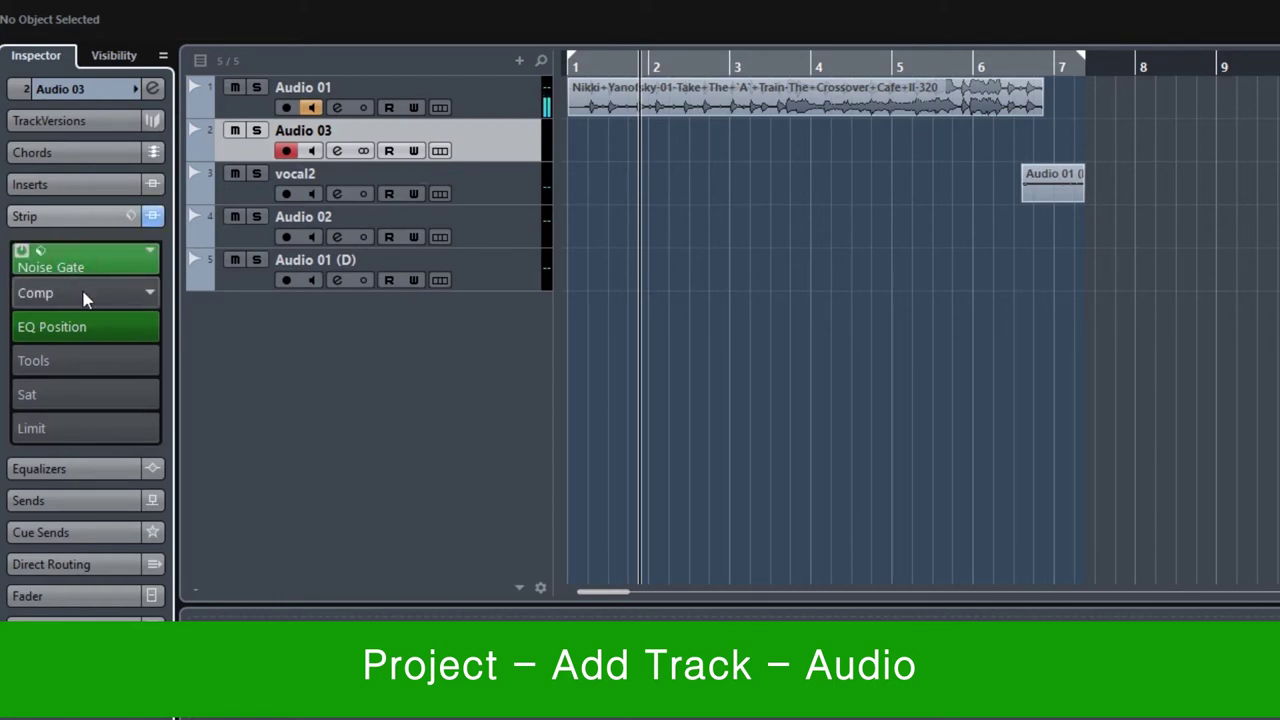
left_click(84, 294)
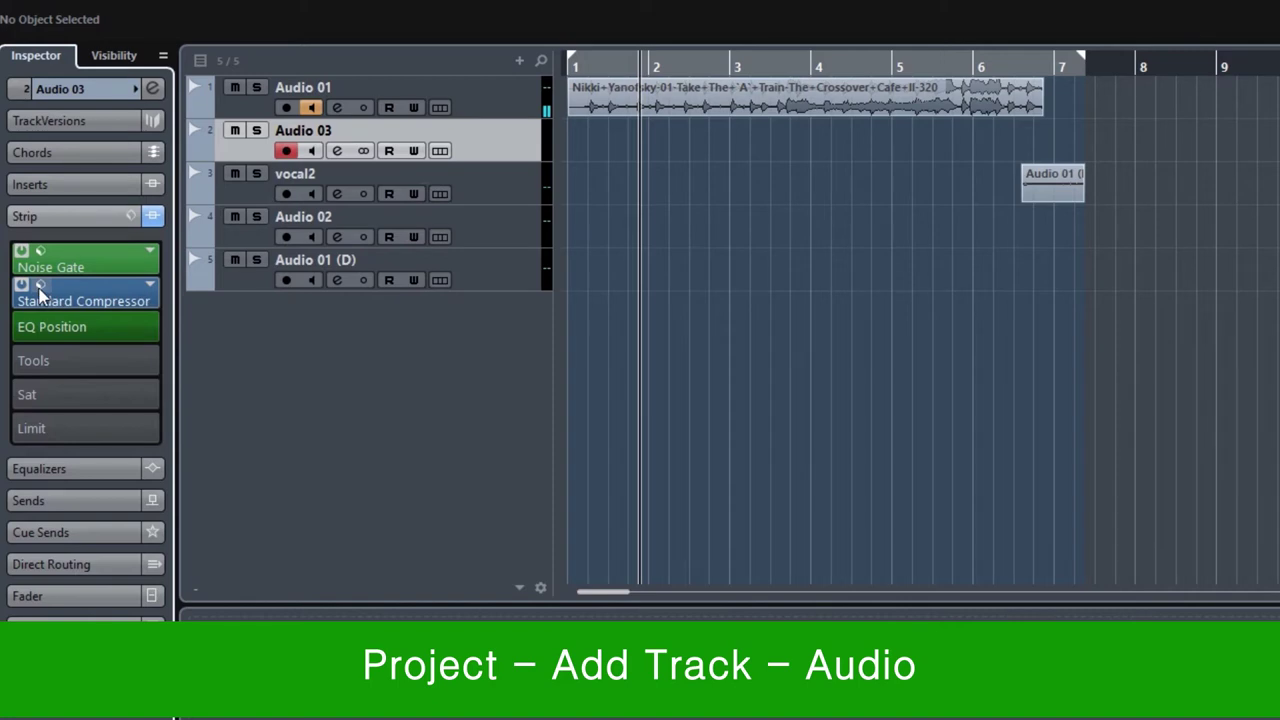
left_click(150, 285)
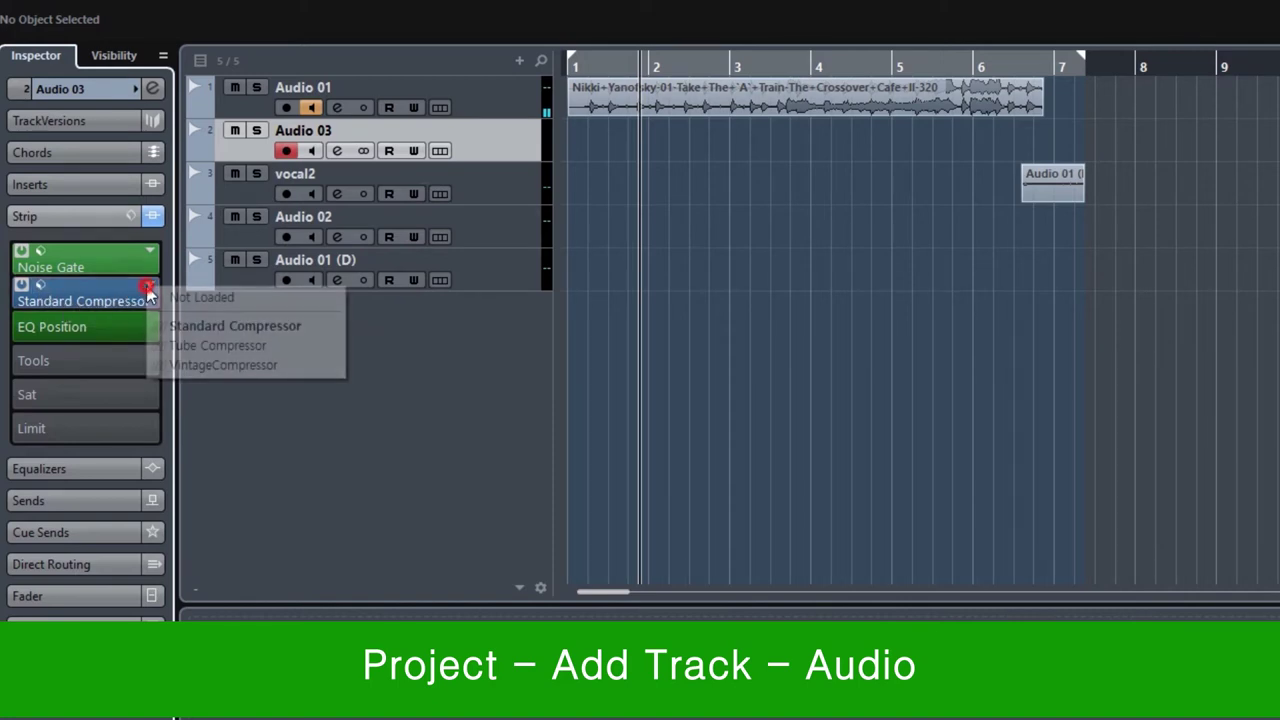
left_click(287, 438)
Turn off the Noise Gate and the Standard Compressor in Audio 03's channel strip
left_click(21, 250)
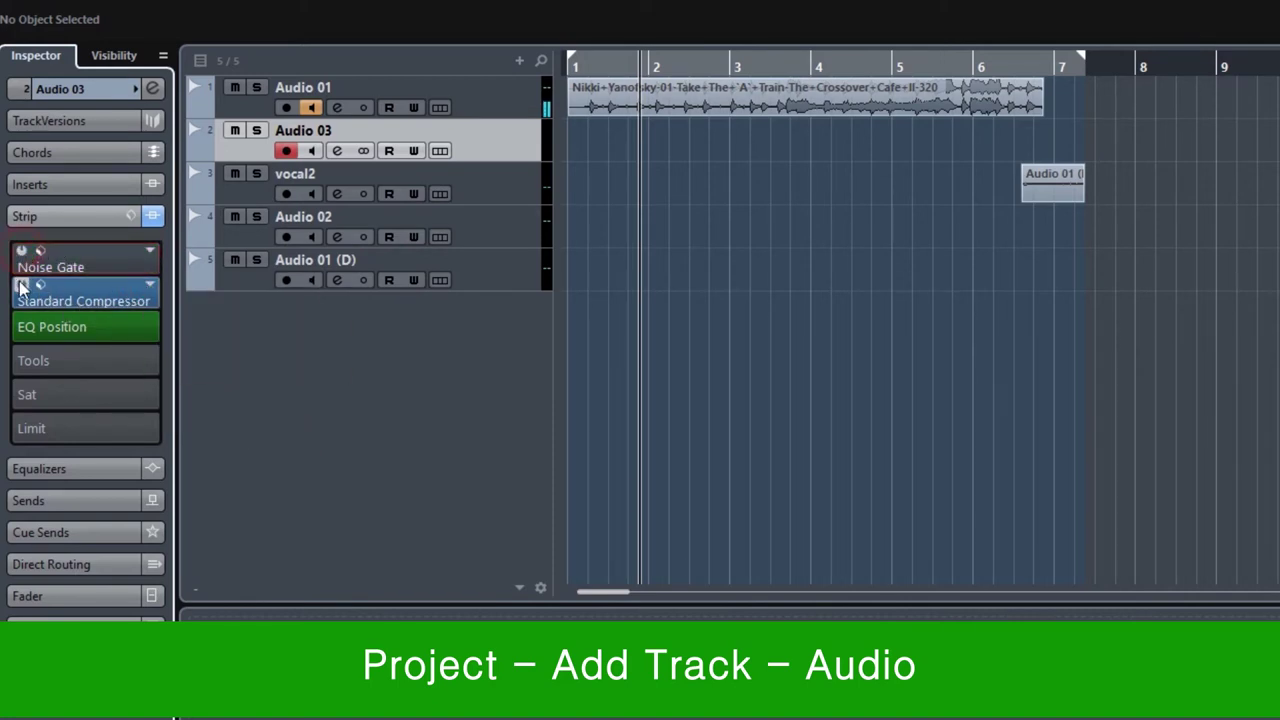
left_click(21, 287)
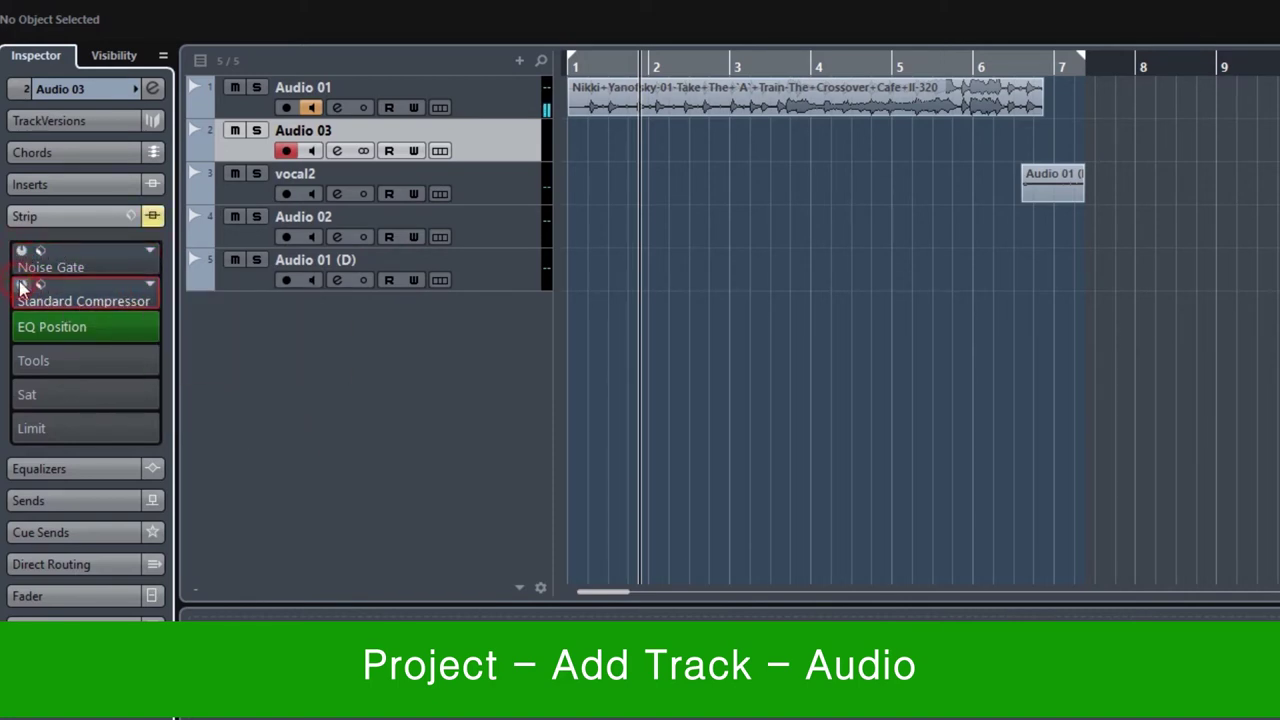
left_click(132, 217)
left_click(132, 217)
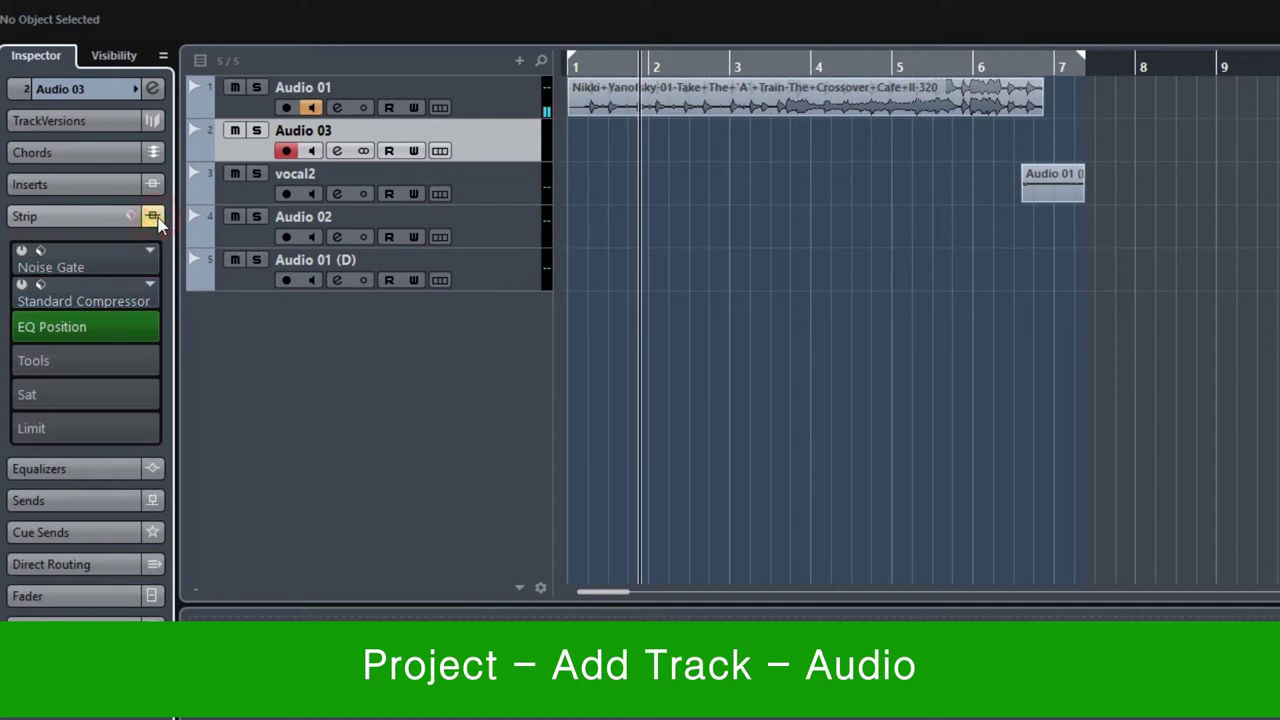
Revisit Audio 03's Inserts and Strip sections, and show its Equalizers section
left_click(94, 186)
left_click(76, 546)
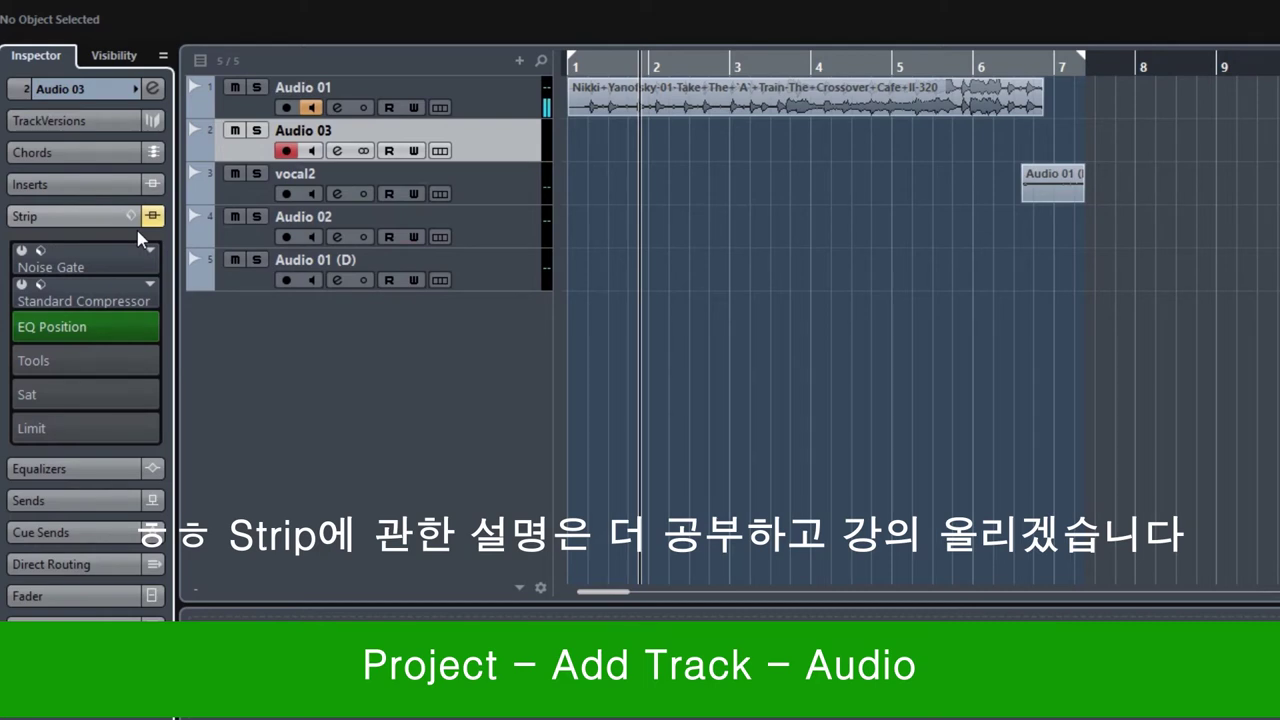
left_click(69, 224)
left_click(69, 250)
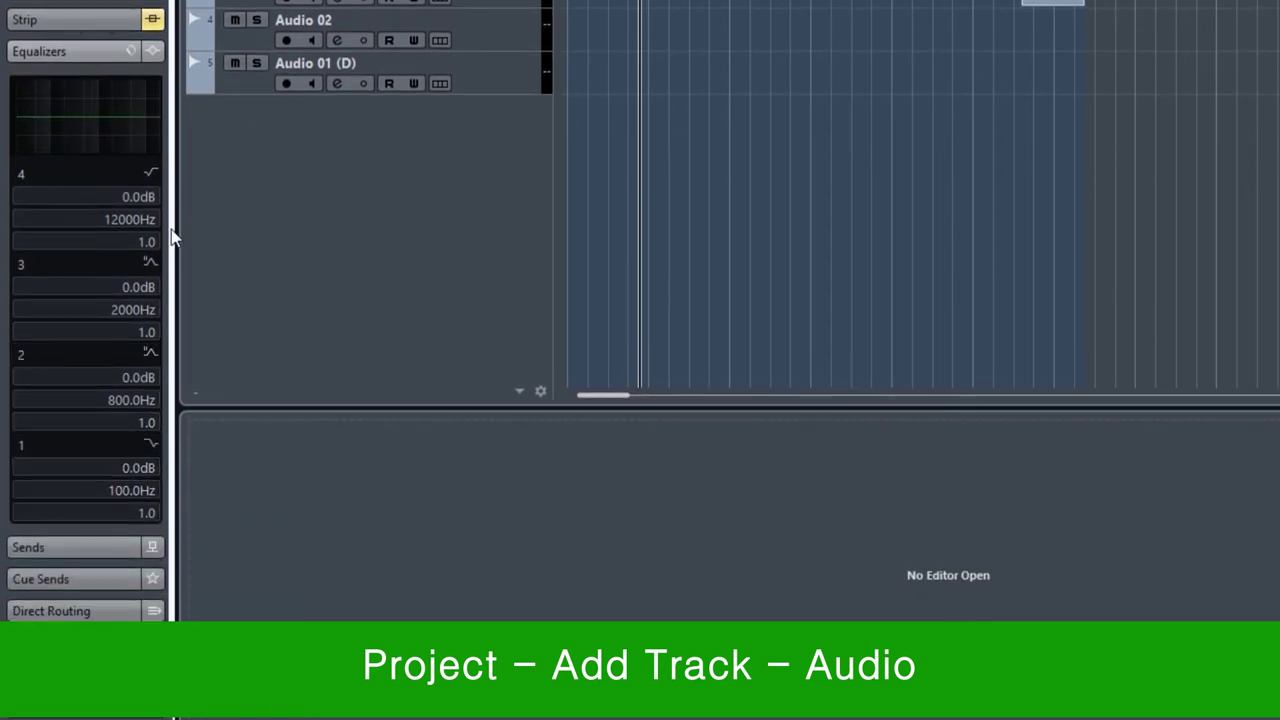
Load the Frequency EQ in Audio 03's first insert slot, and reset the slot to No Effect
left_click(63, 50)
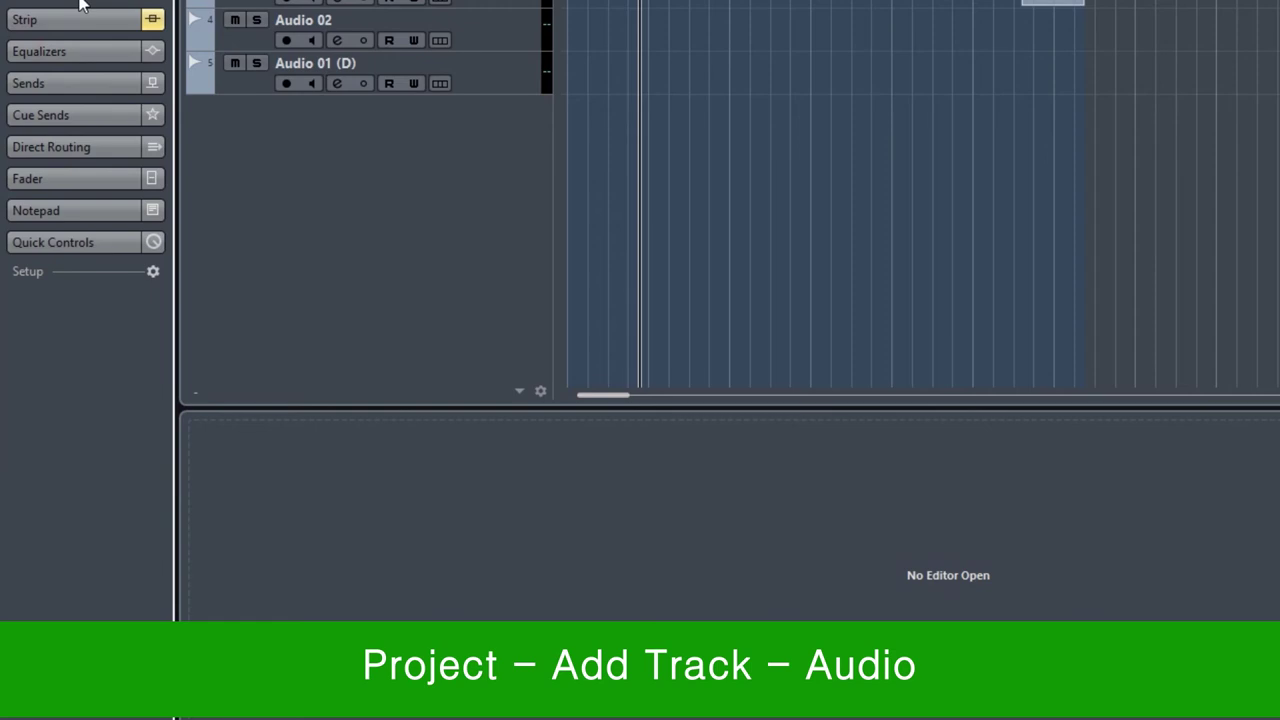
left_click(82, 5)
left_click(80, 37)
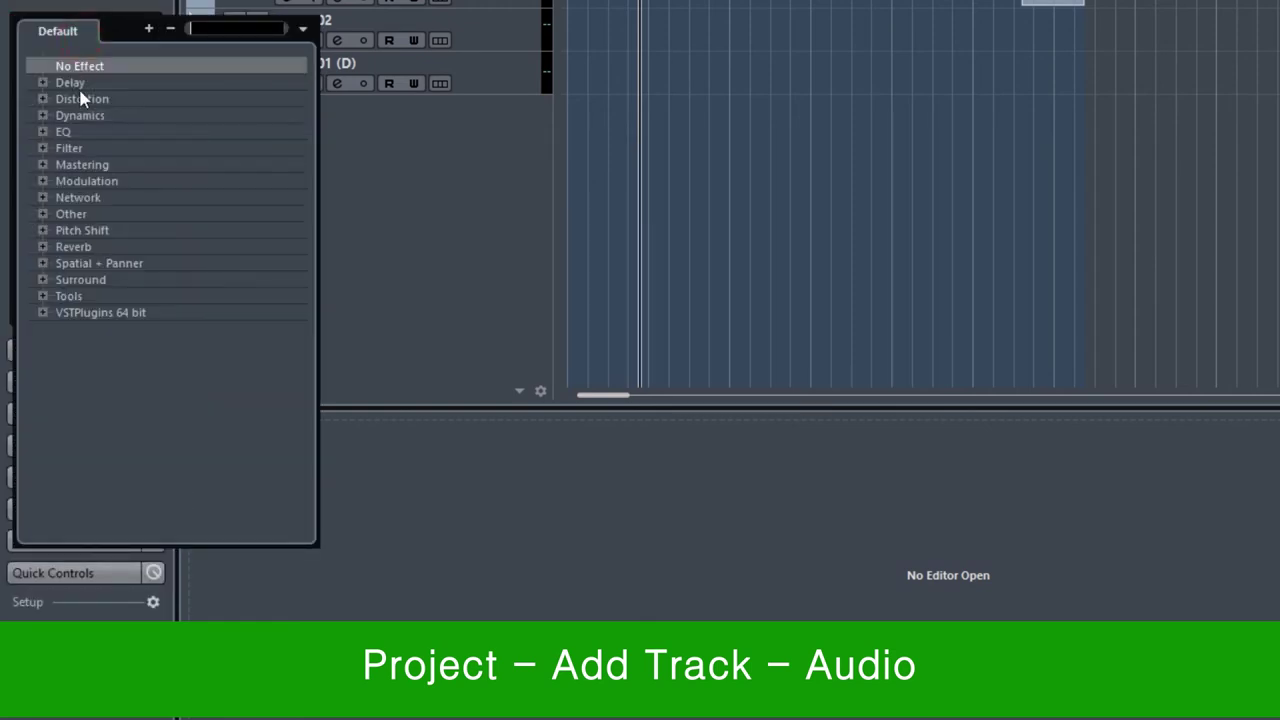
left_click(42, 132)
left_click(103, 183)
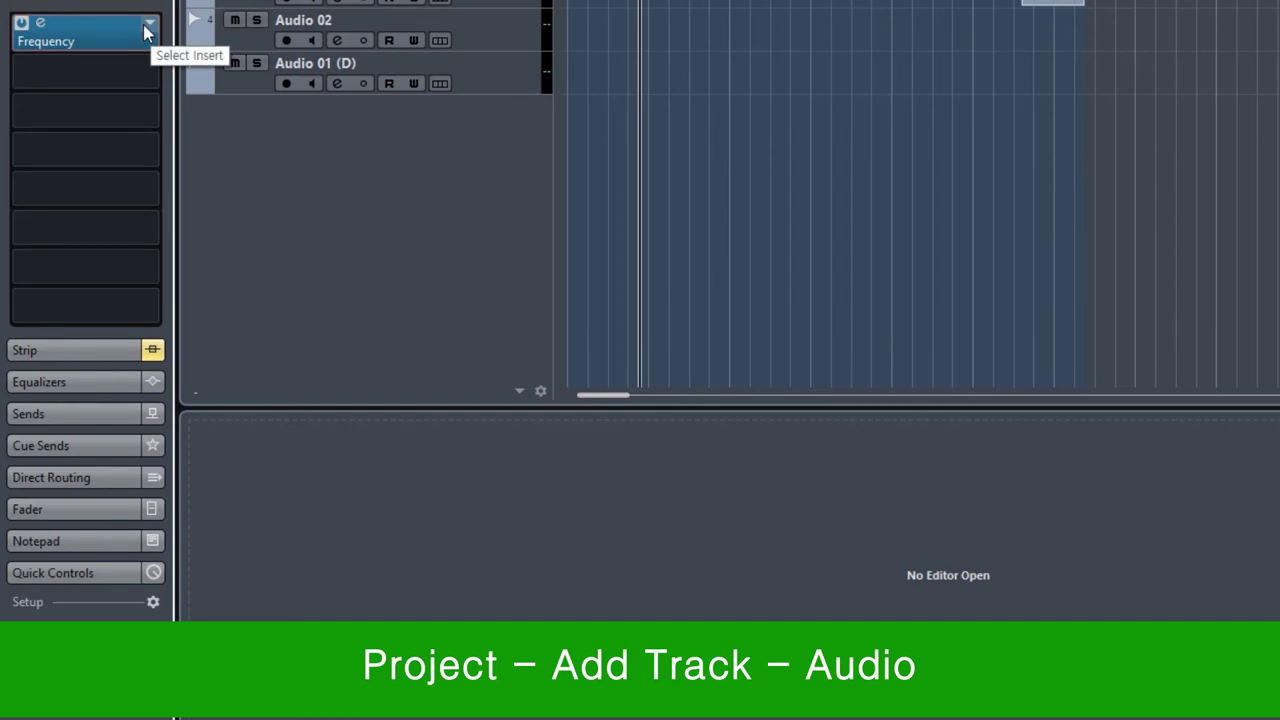
left_click(147, 27)
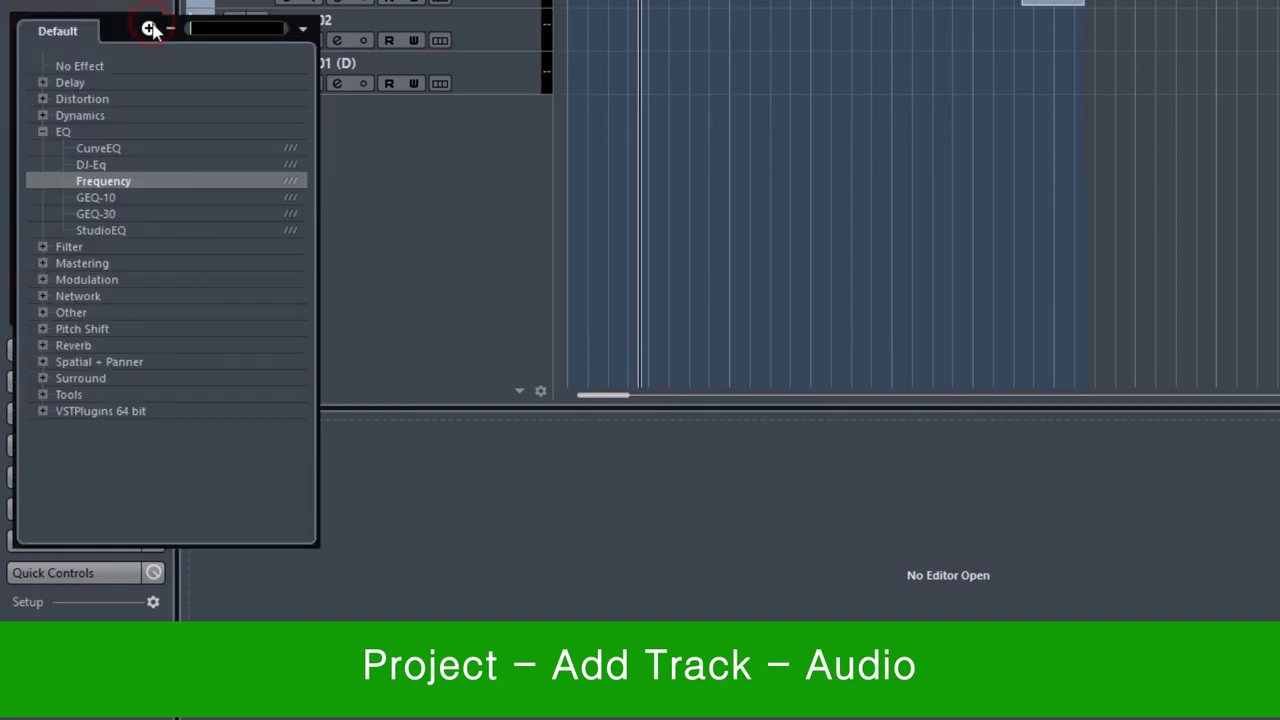
left_click(100, 65)
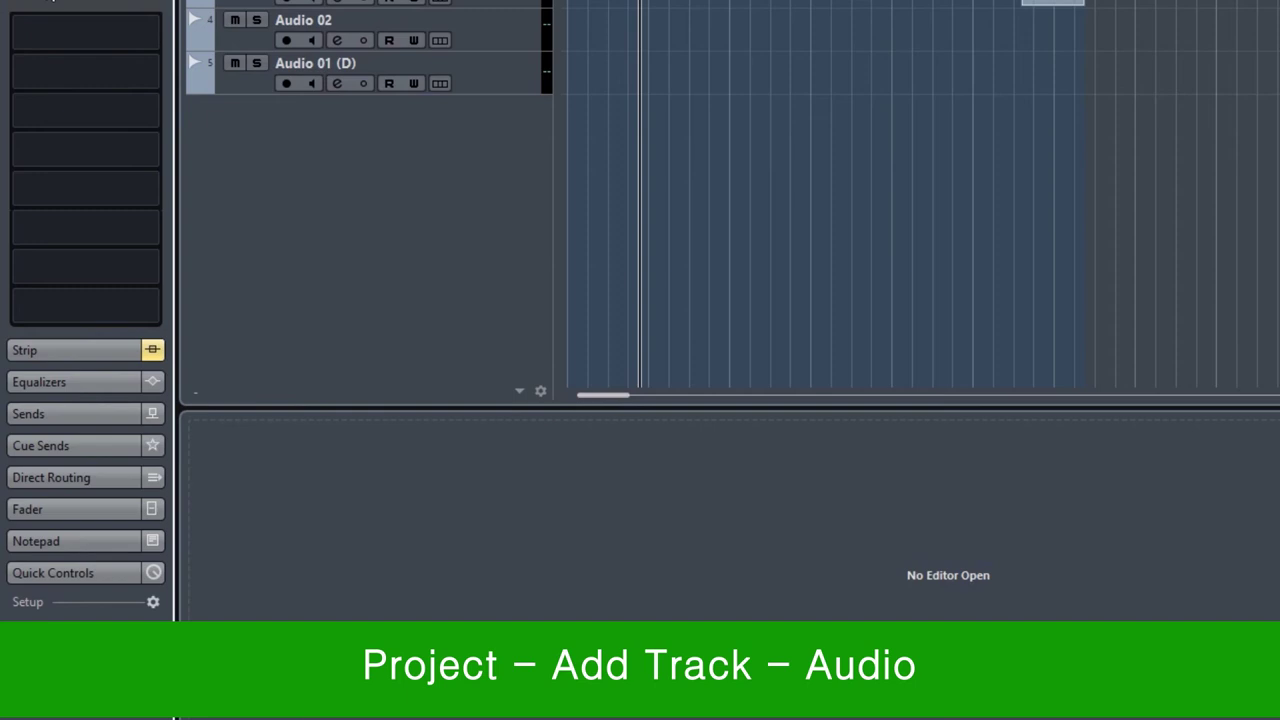
Show Audio 03's Sends section and recheck the effect categories of its first insert slot without loading one
scroll(85, 60, "down", 3)
left_click(80, 83)
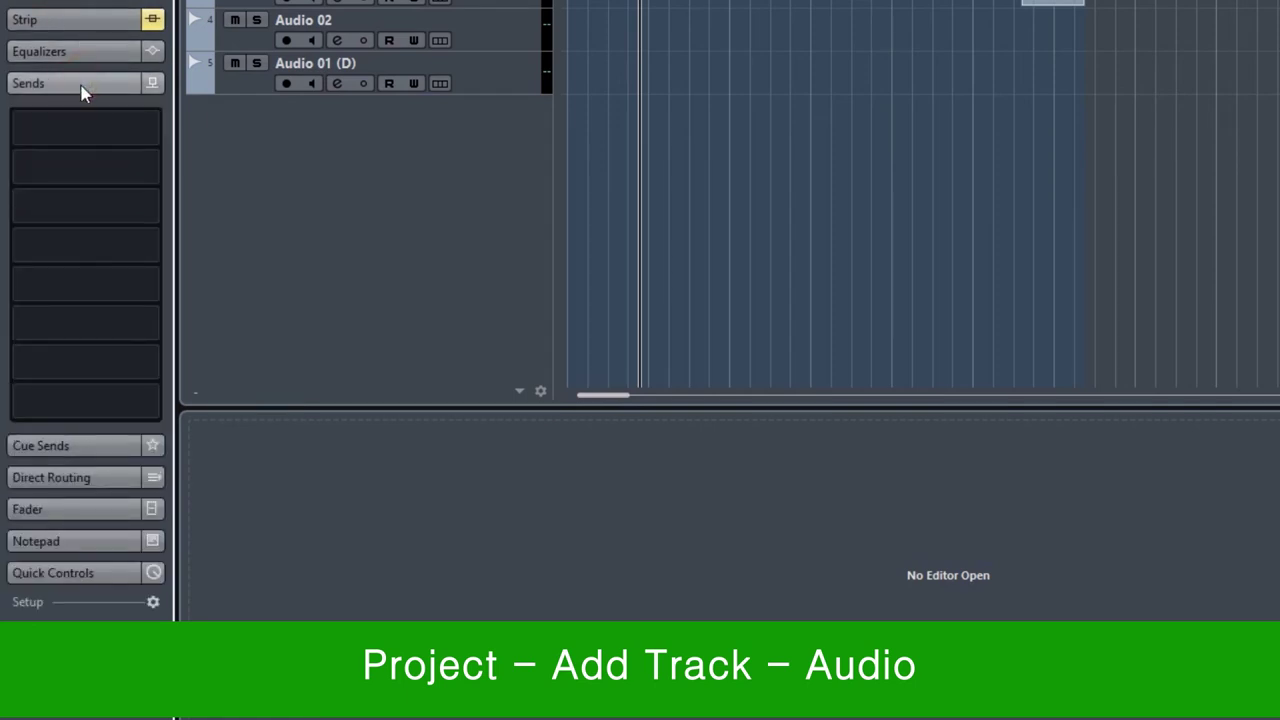
left_click(74, 0)
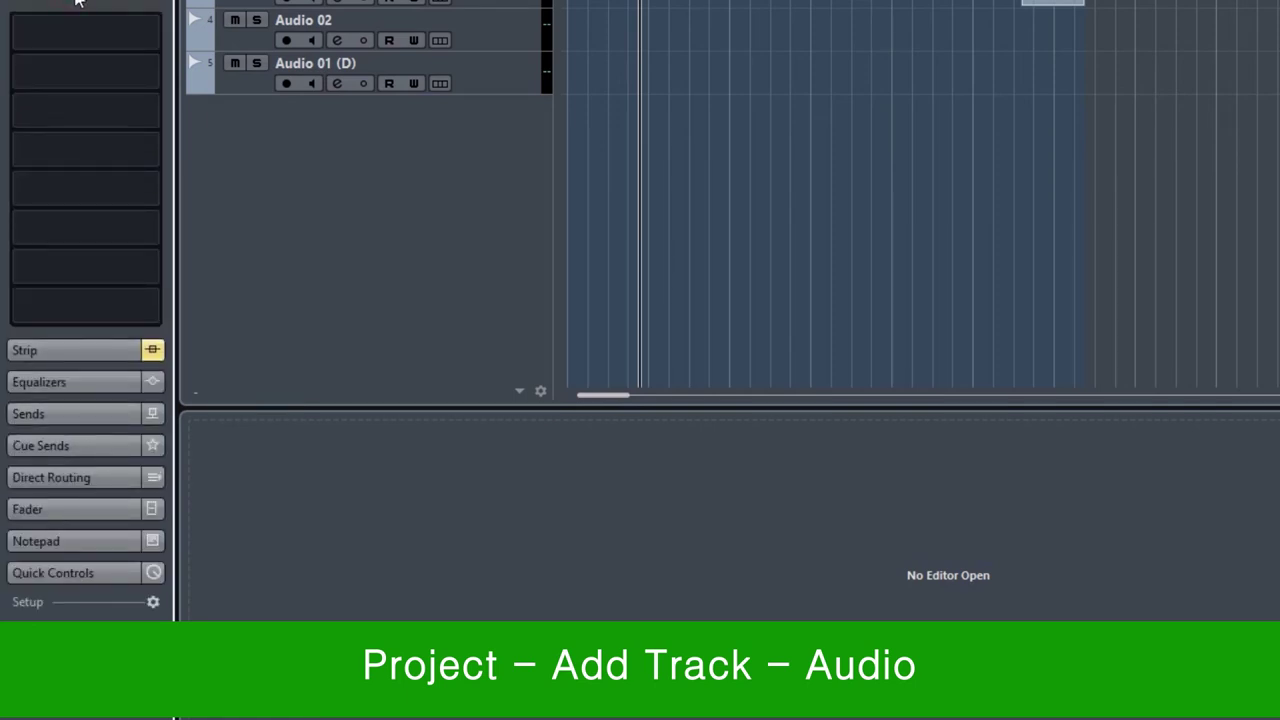
left_click(65, 40)
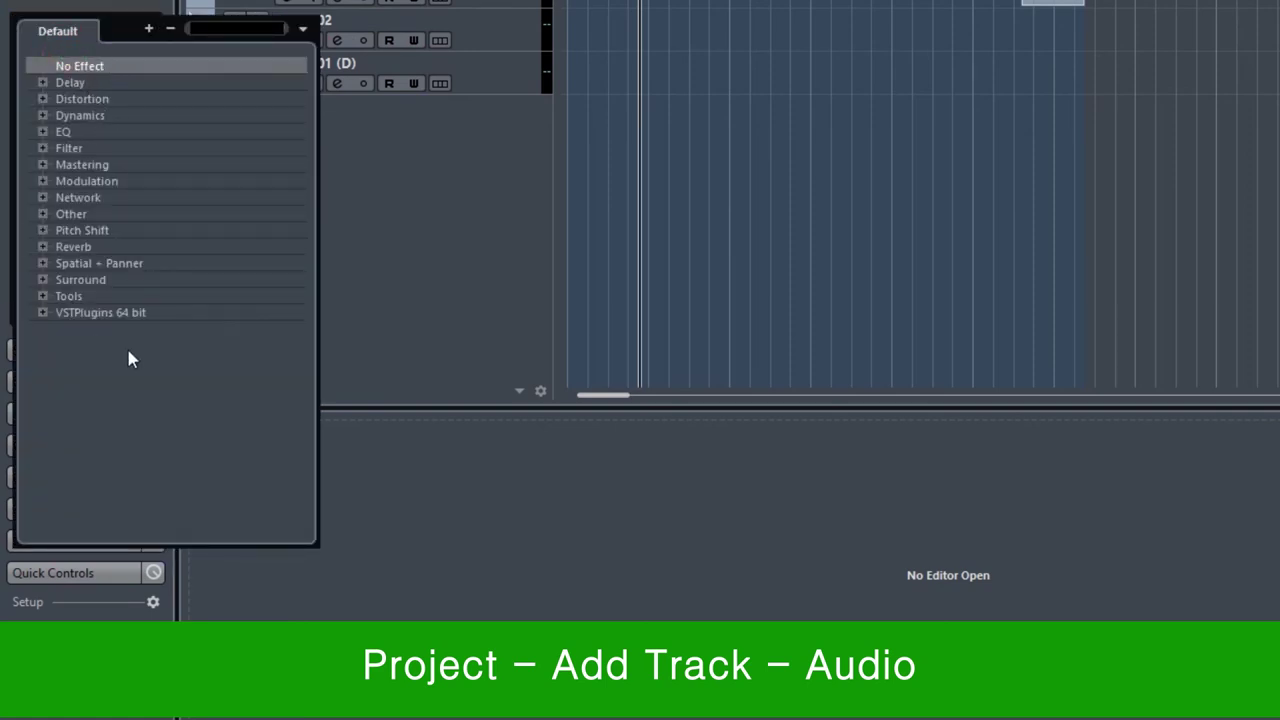
left_click(403, 196)
Return to Audio 03's Sends and check the destinations offered for the first send slot without assigning one
left_click(55, 414)
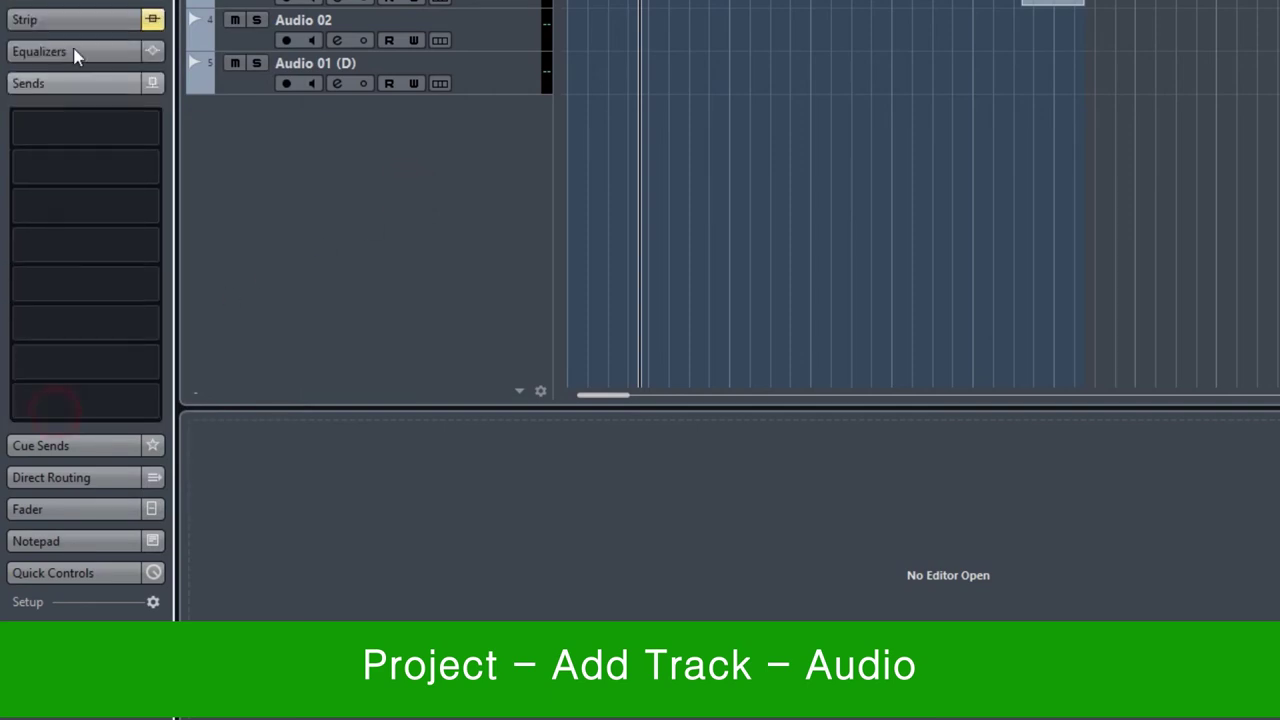
left_click(80, 132)
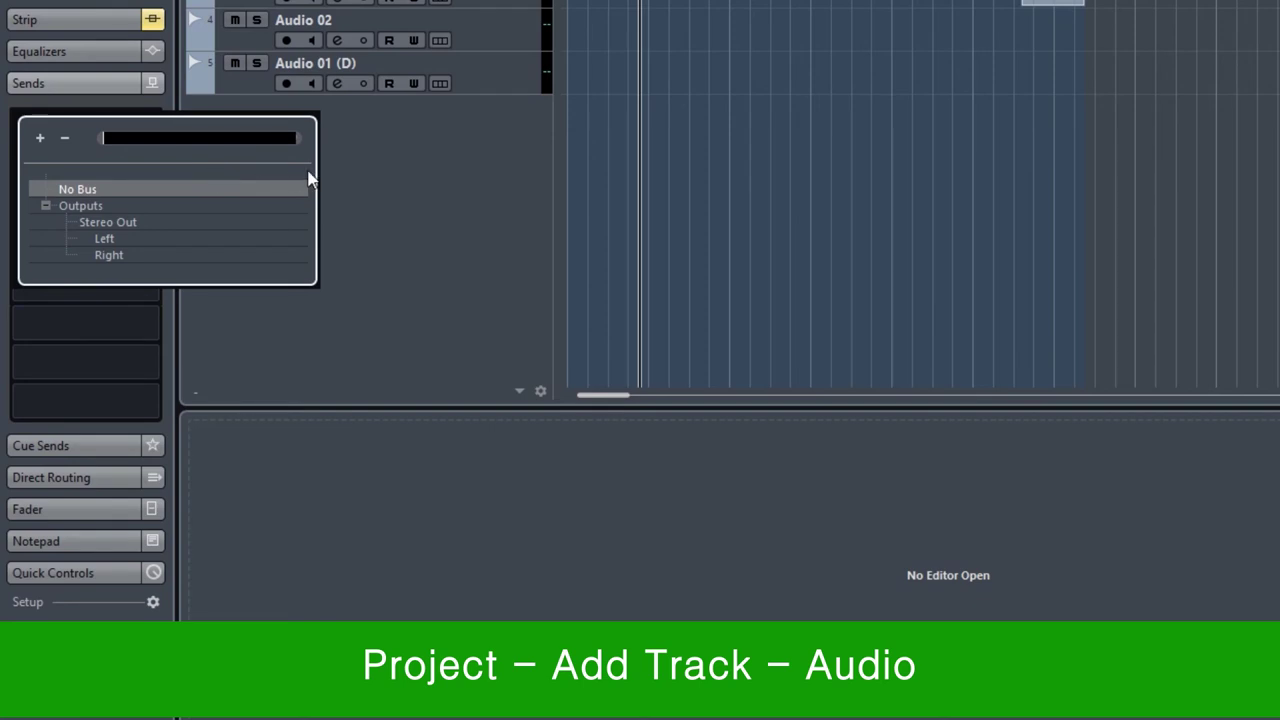
left_click(492, 158)
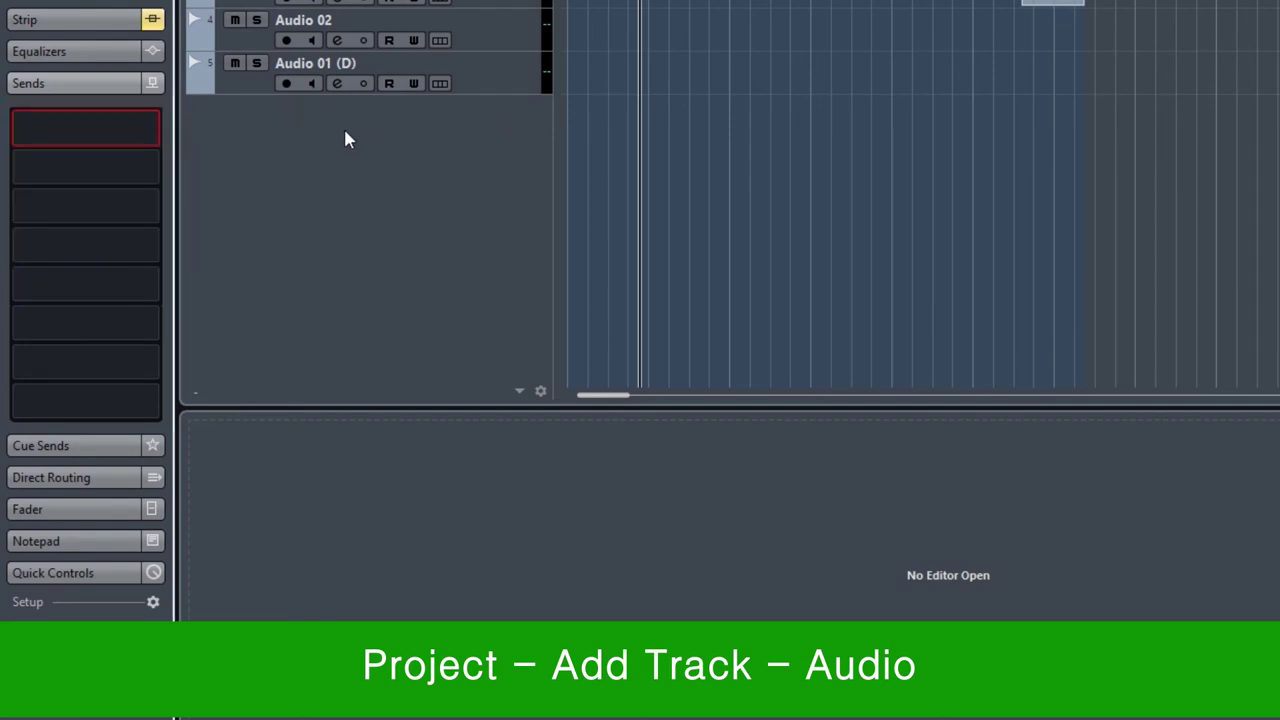
Add one stereo FX channel track with the REVerence effect and its output routed to Stereo Out
right_click(345, 139)
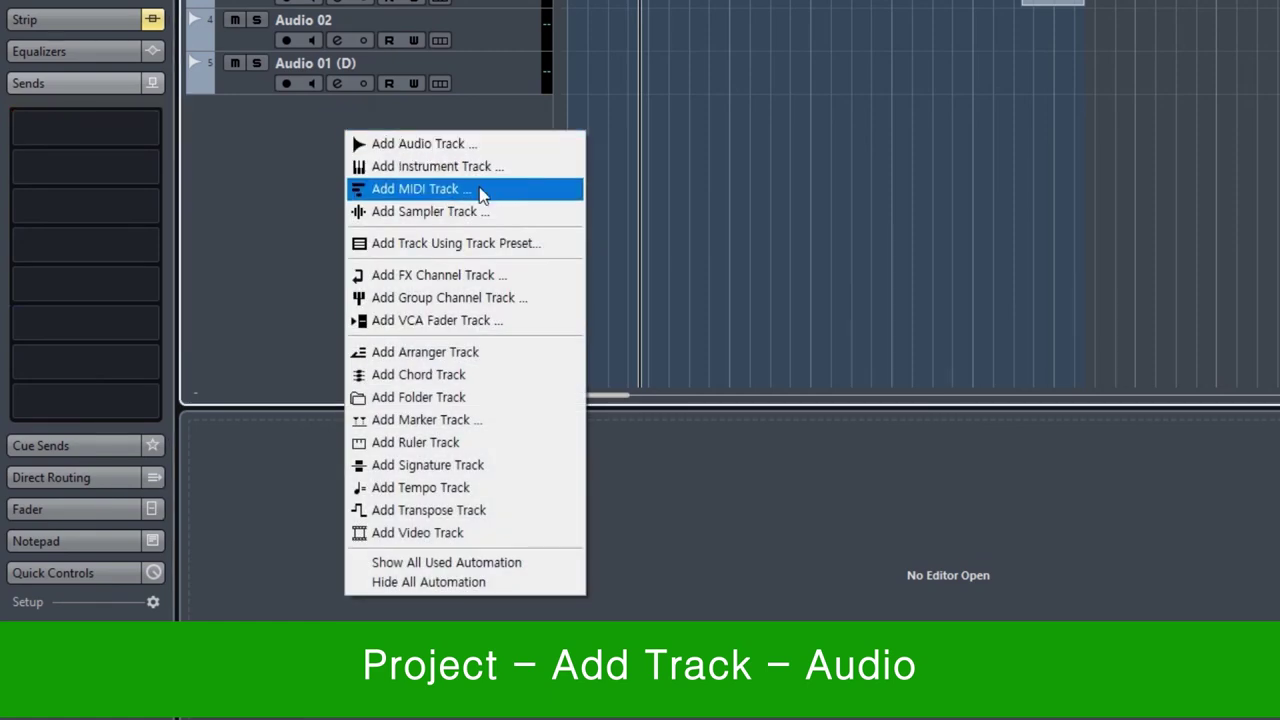
left_click(489, 277)
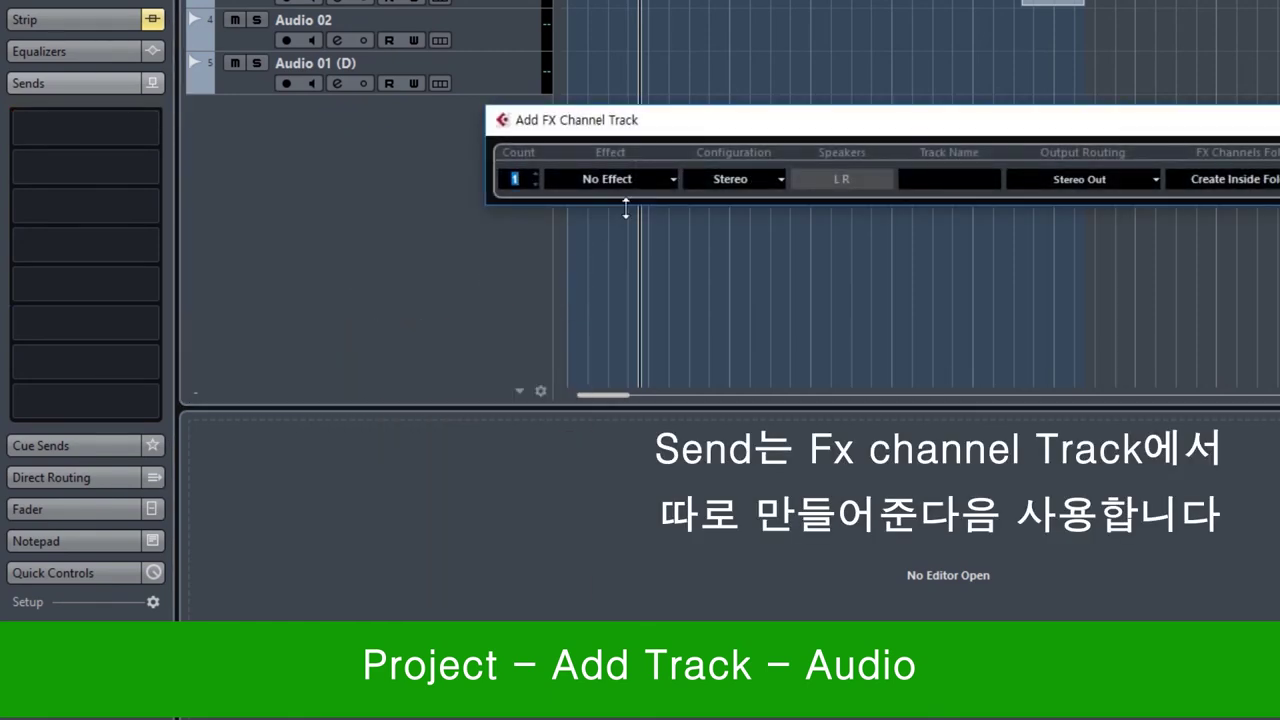
left_click(773, 182)
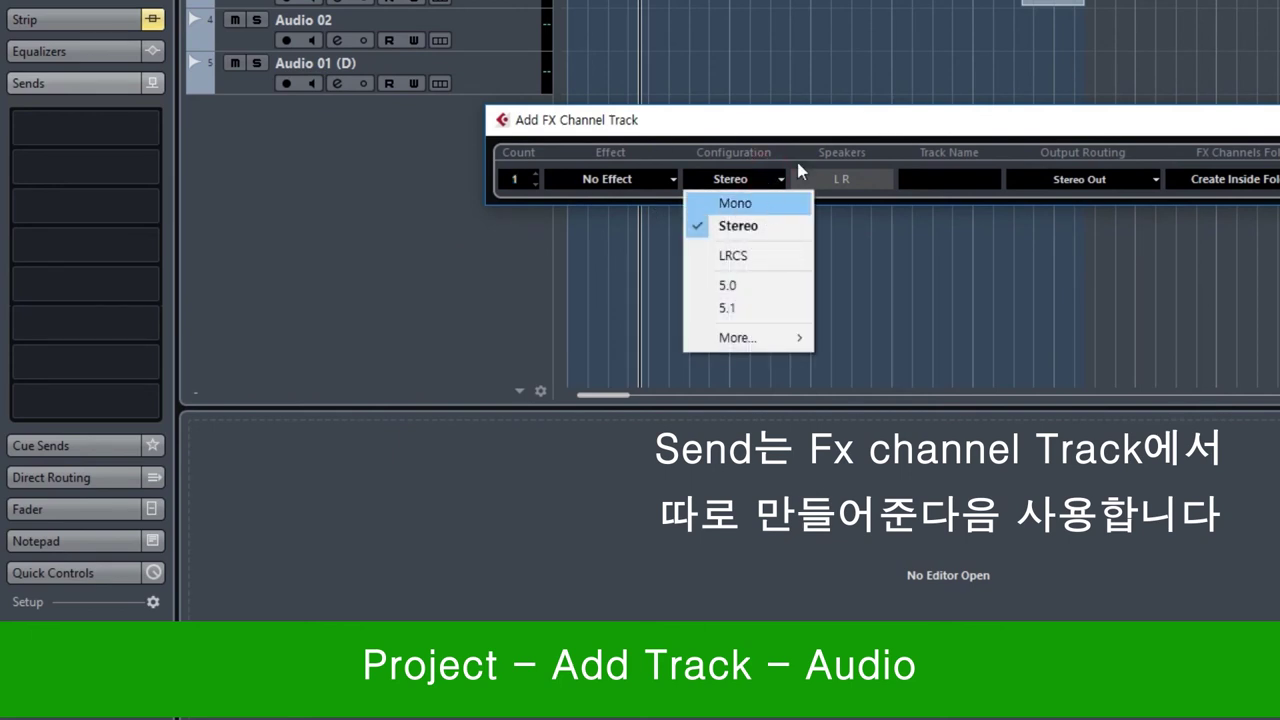
left_click(790, 145)
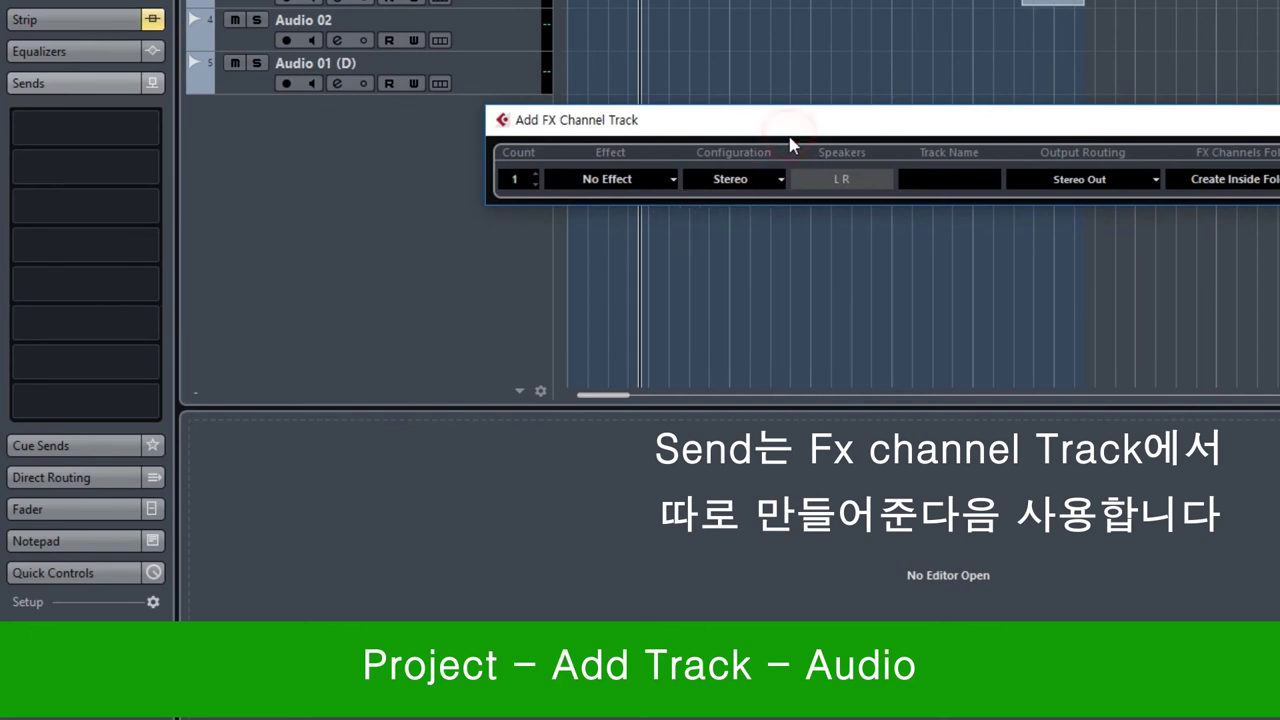
left_click(1085, 182)
left_click(1114, 126)
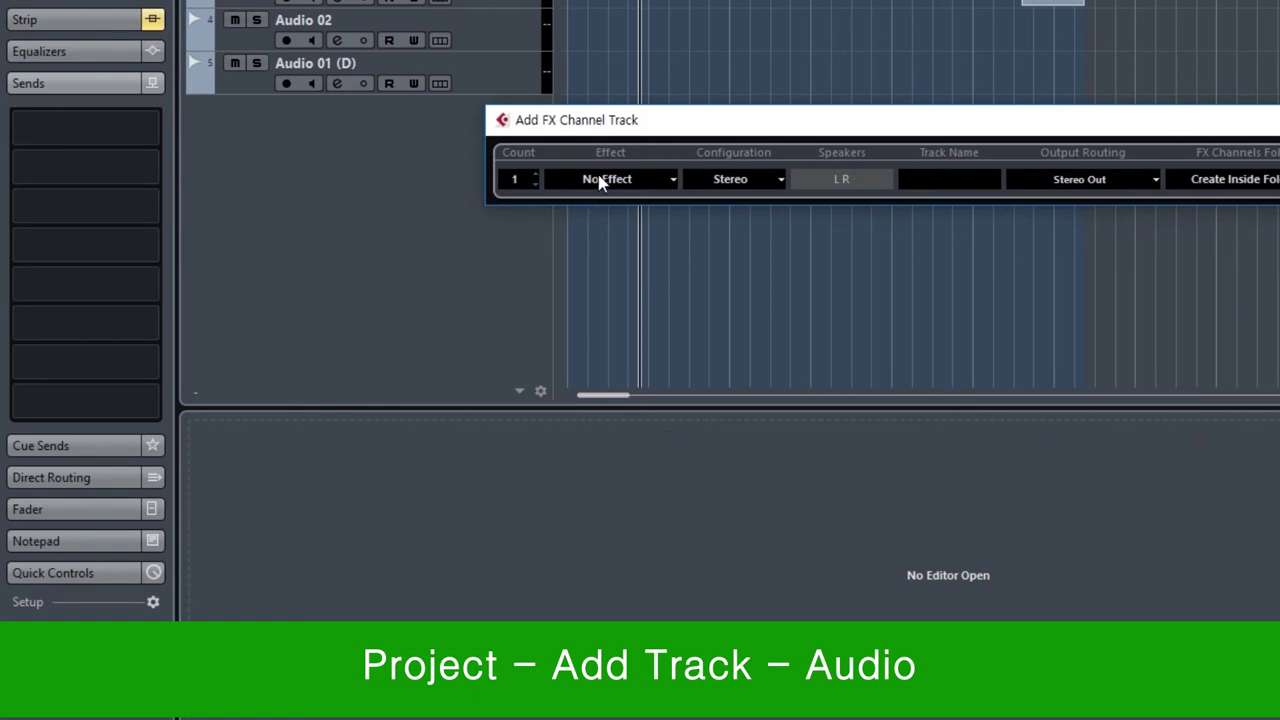
left_click(662, 185)
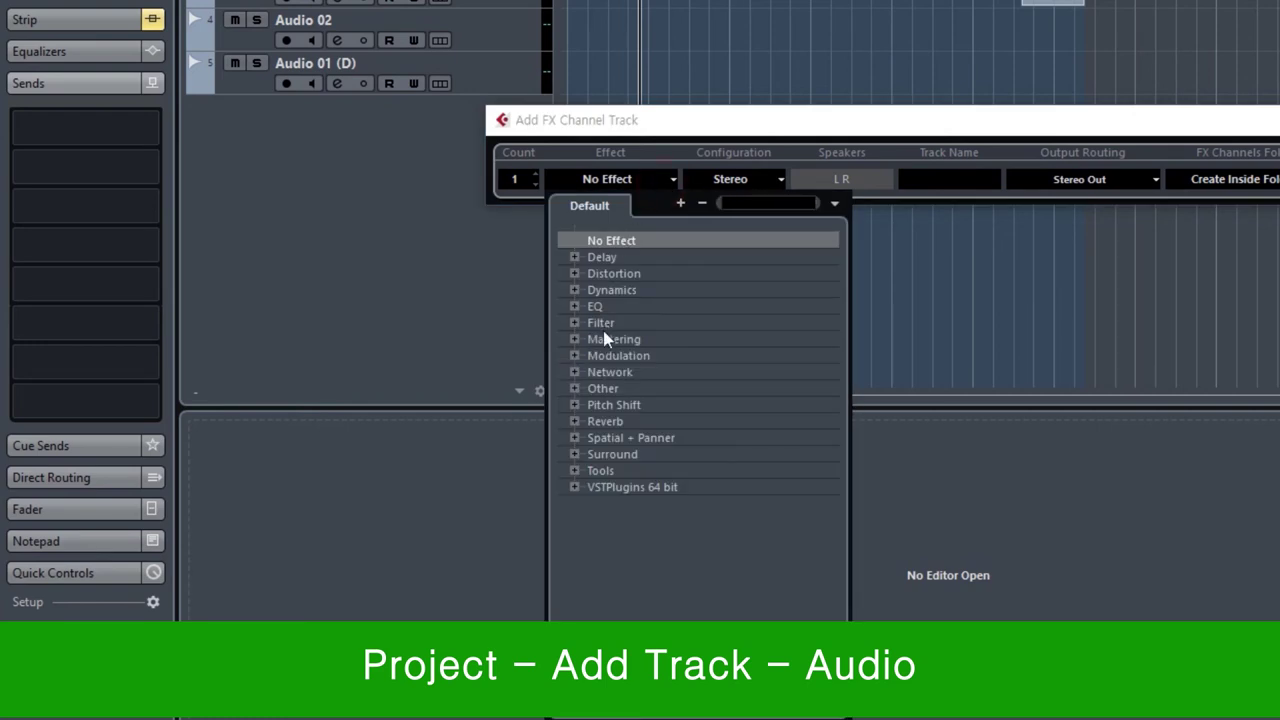
left_click(575, 421)
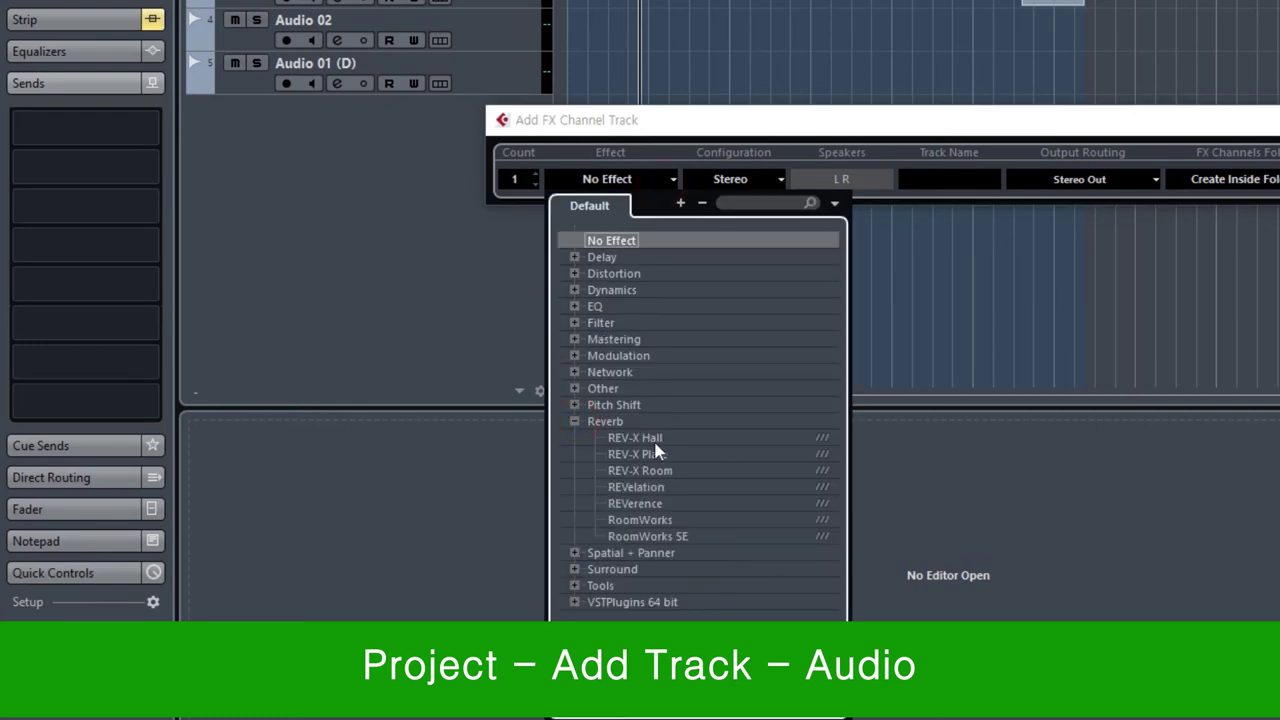
left_click(660, 505)
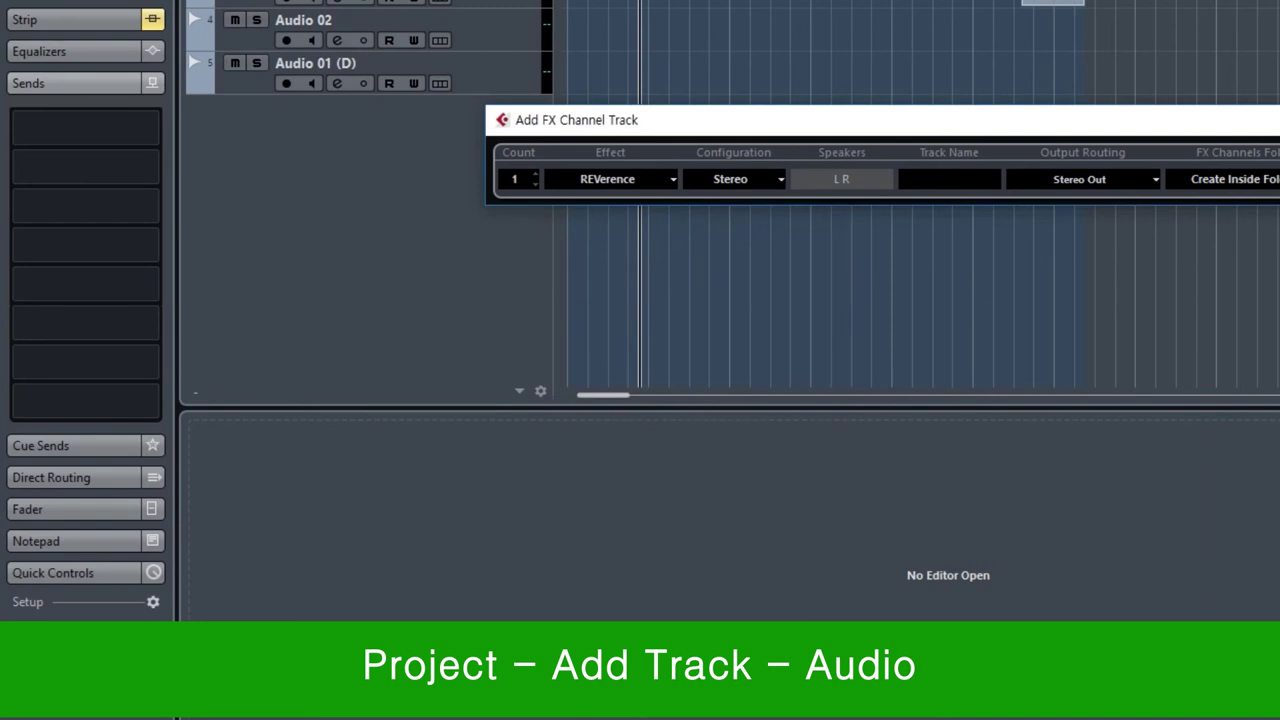
left_click(1279, 180)
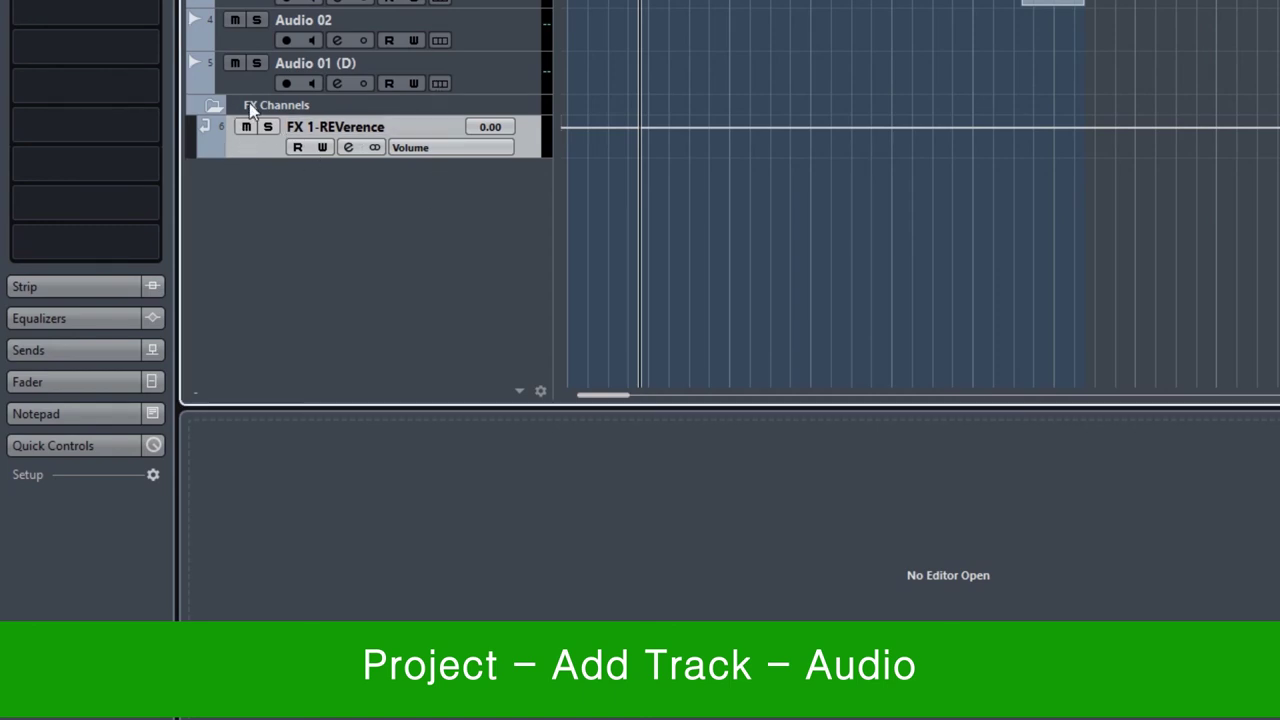
Select the audio track above Audio 02, assign its first send to FX 1-REVerence and activate that send
left_click(330, 1)
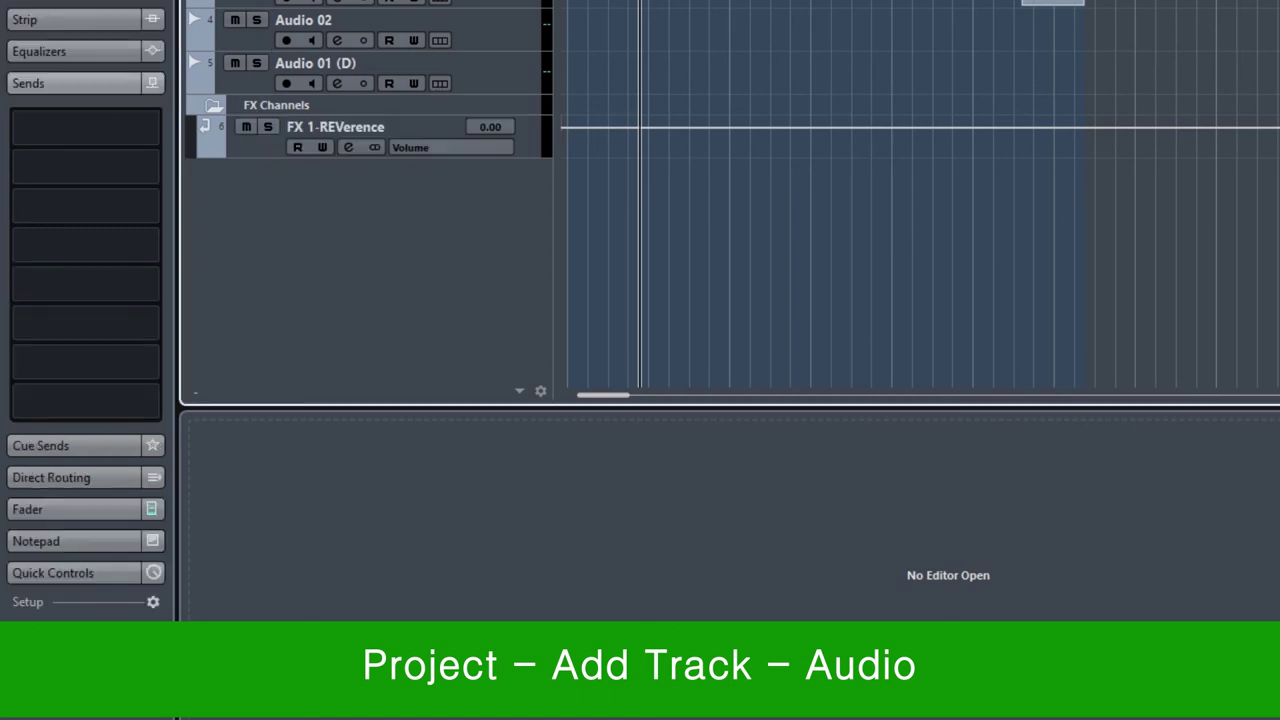
left_click(86, 125)
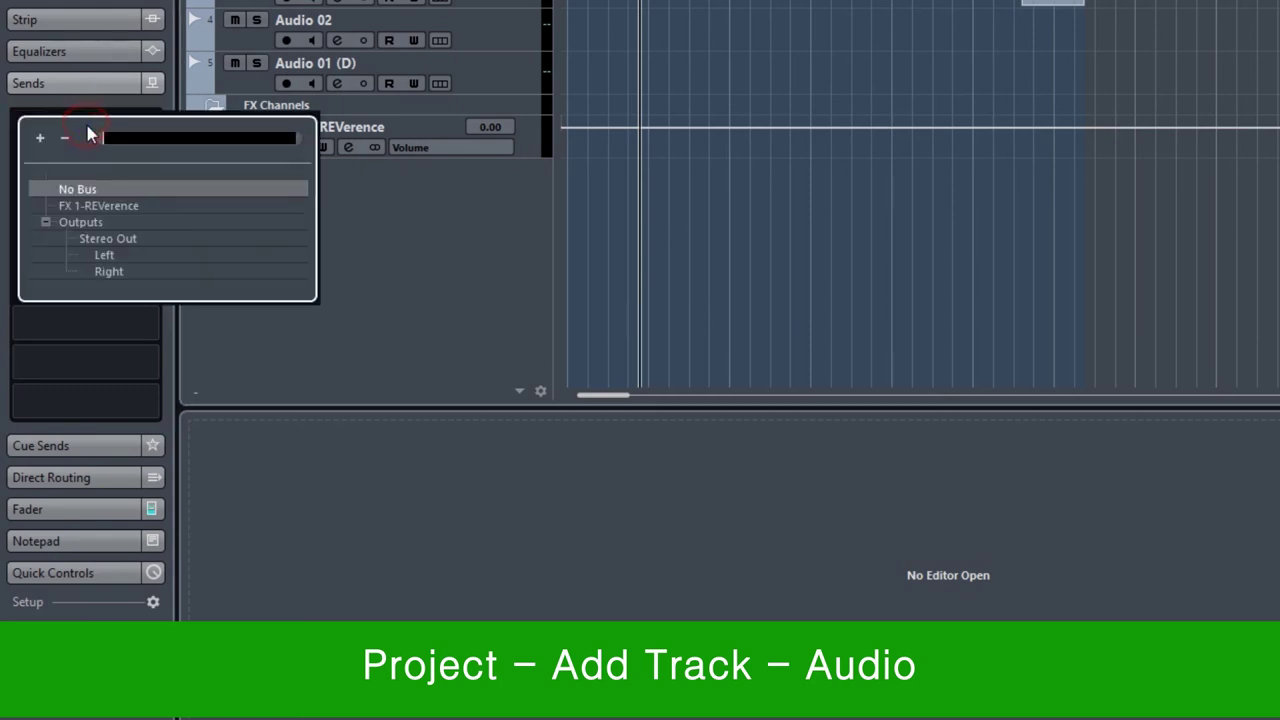
left_click(125, 206)
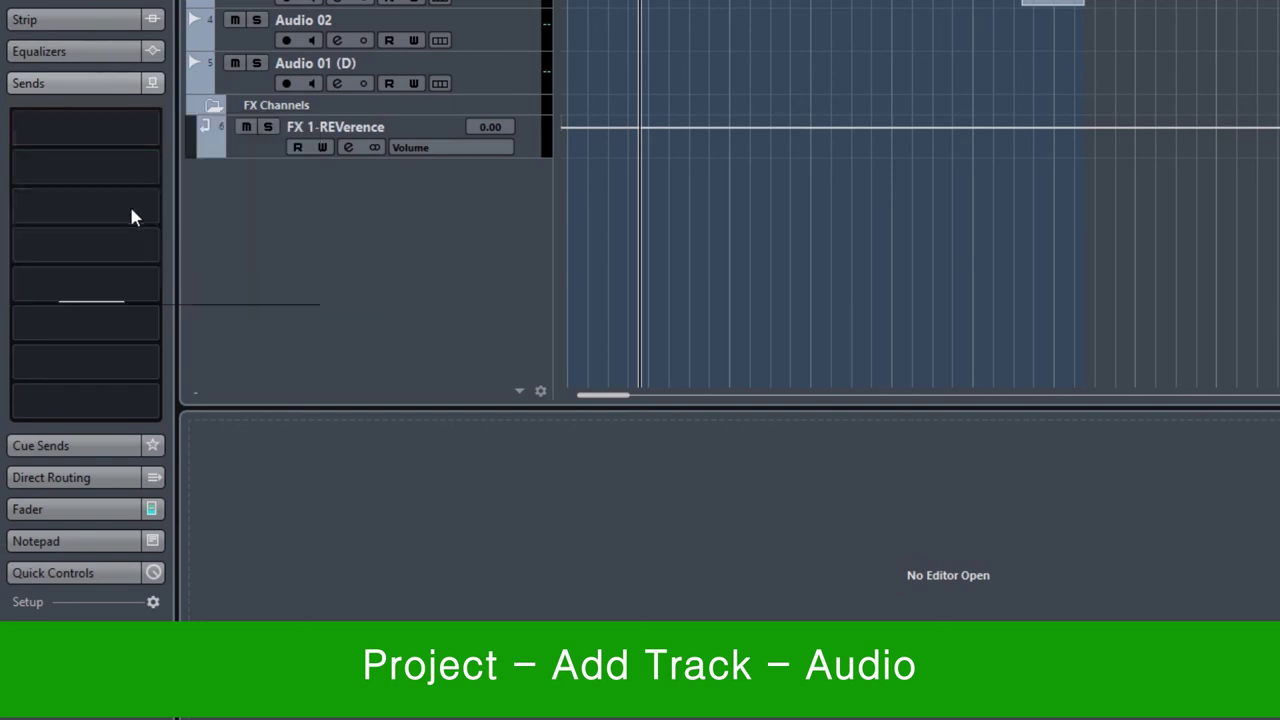
left_click(21, 119)
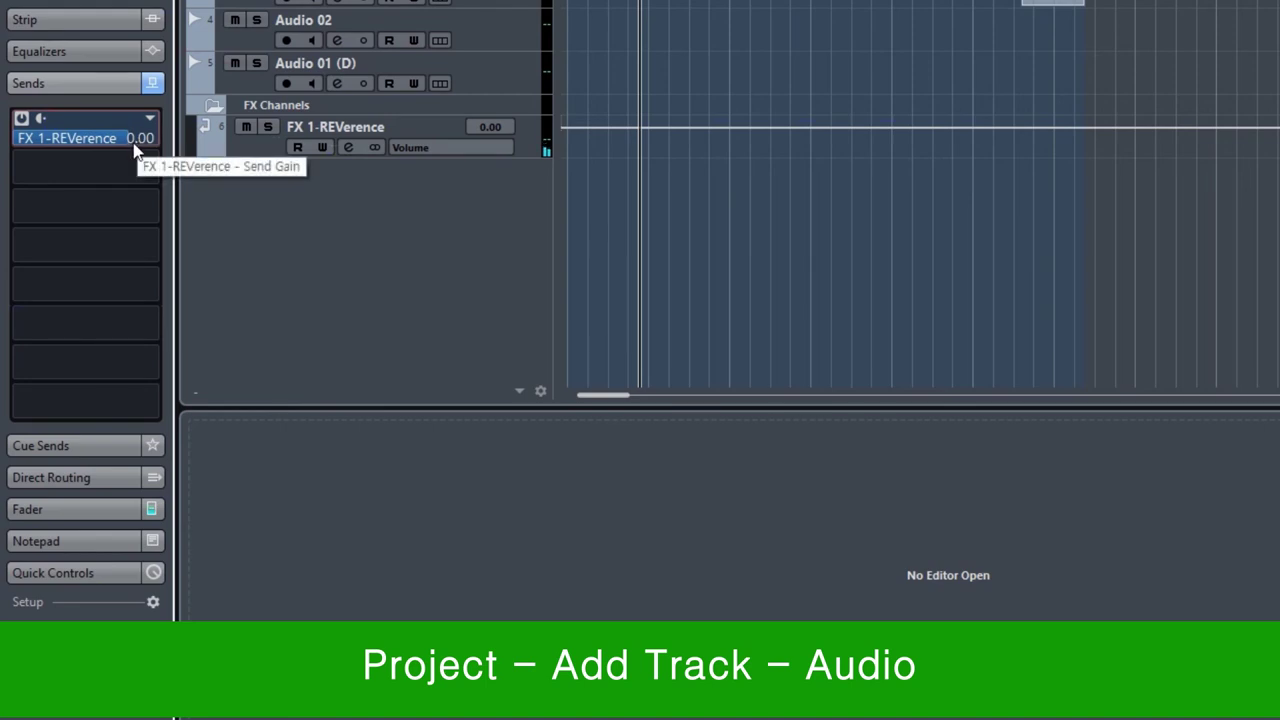
Set the FX 1-REVerence send gain to 6.02, turn the send off and collapse Sends
left_click_drag(136, 143, 184, 150)
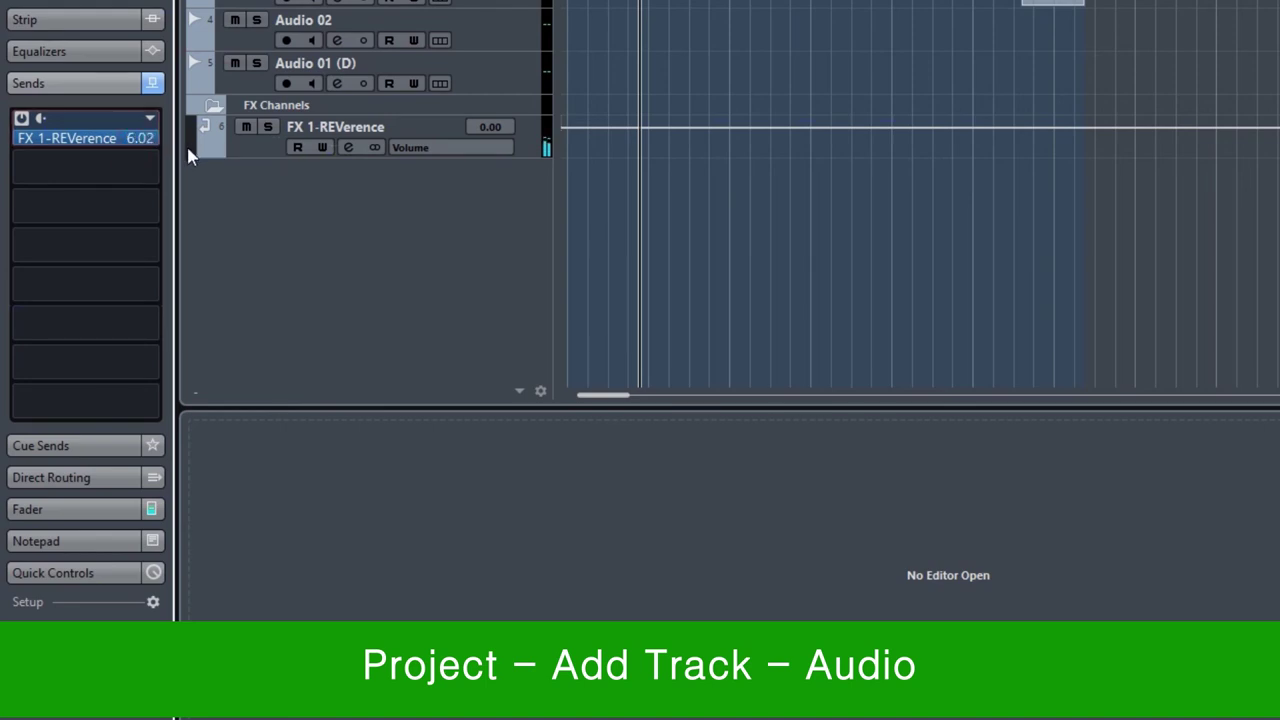
left_click(21, 119)
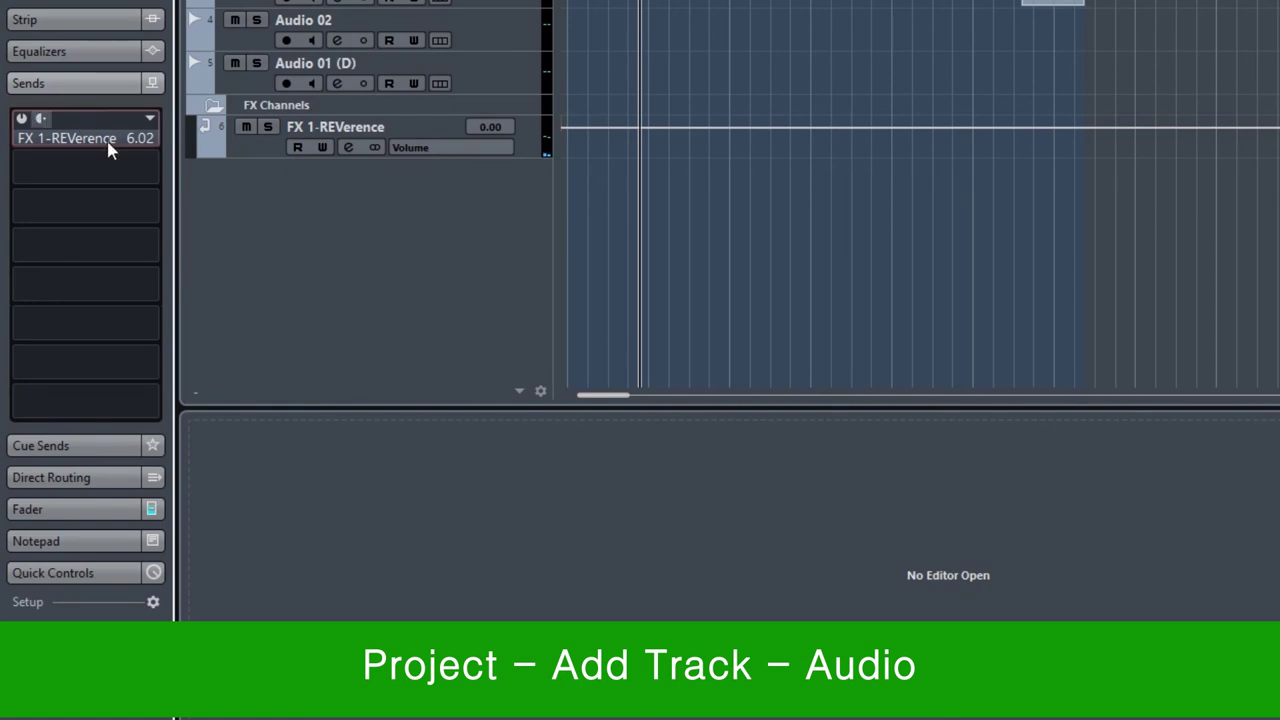
left_click(82, 84)
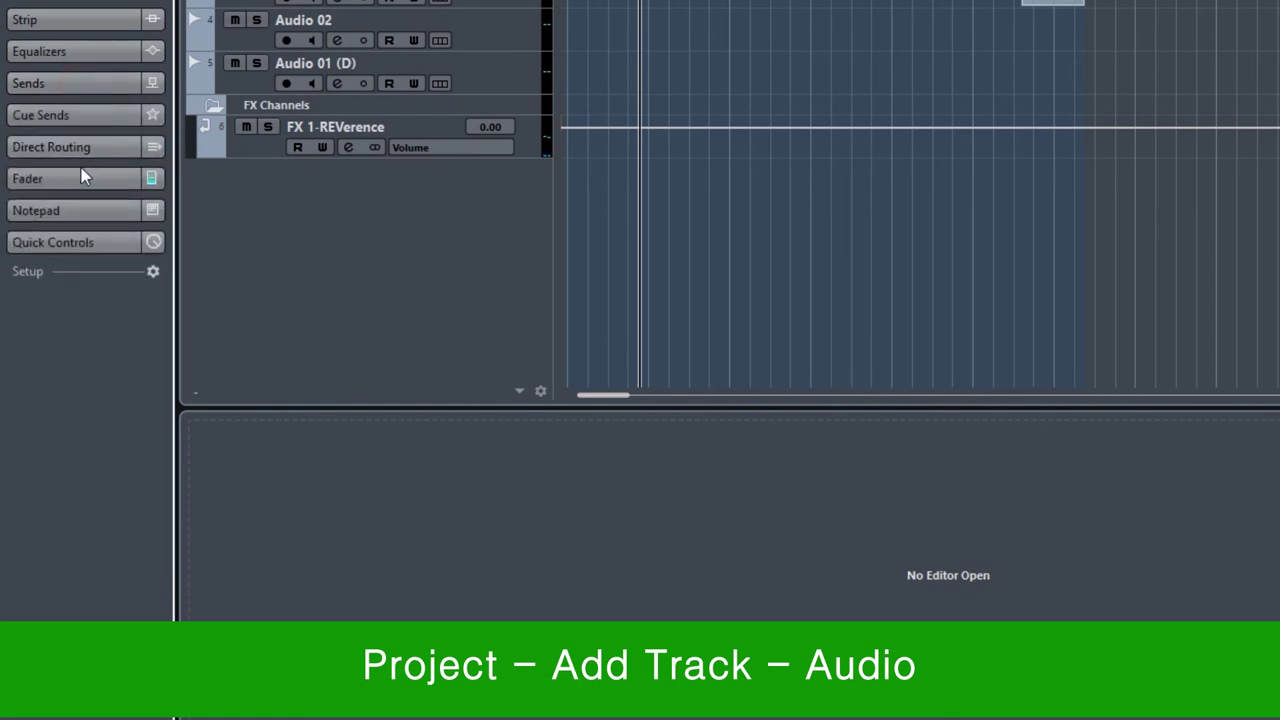
Examine the audio track's Cue Sends section in the Inspector and collapse it
left_click(83, 118)
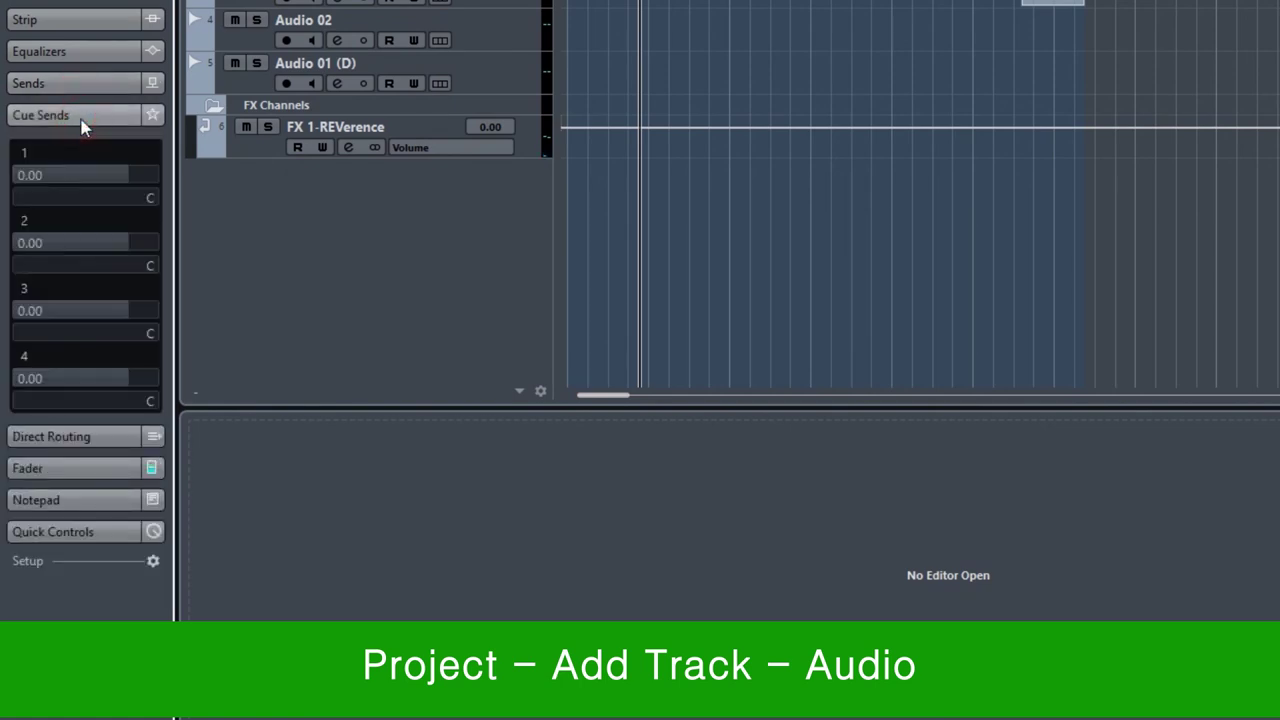
left_click(83, 120)
left_click(83, 120)
left_click(70, 117)
Examine the track's Direct Routing section and its Stereo Out slot without changing the routing, and collapse the section
left_click(72, 147)
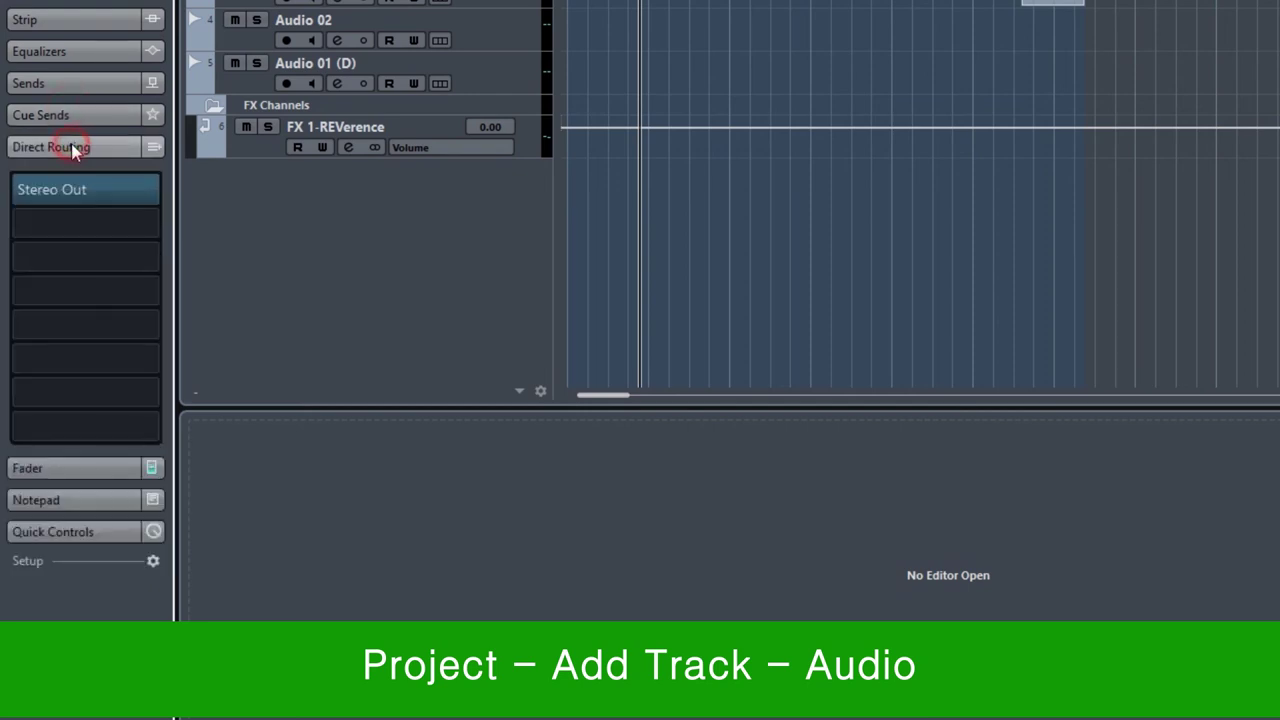
left_click(105, 147)
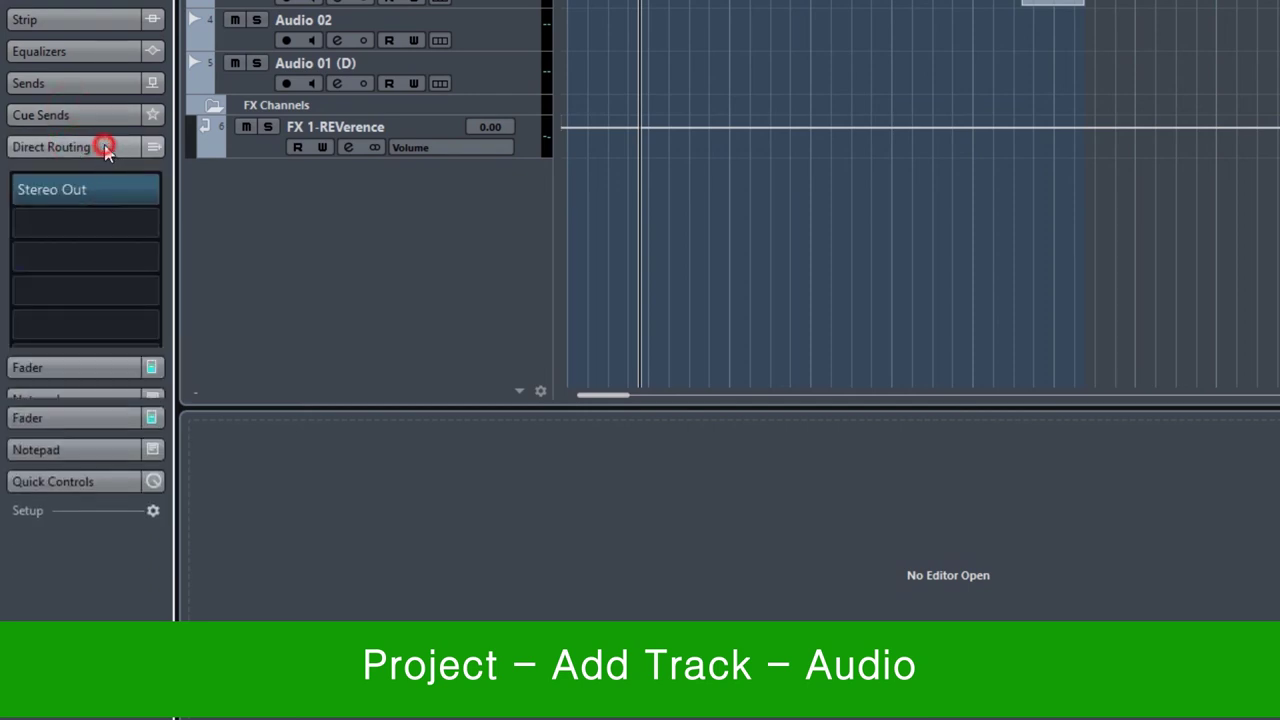
left_click(149, 198)
left_click(400, 250)
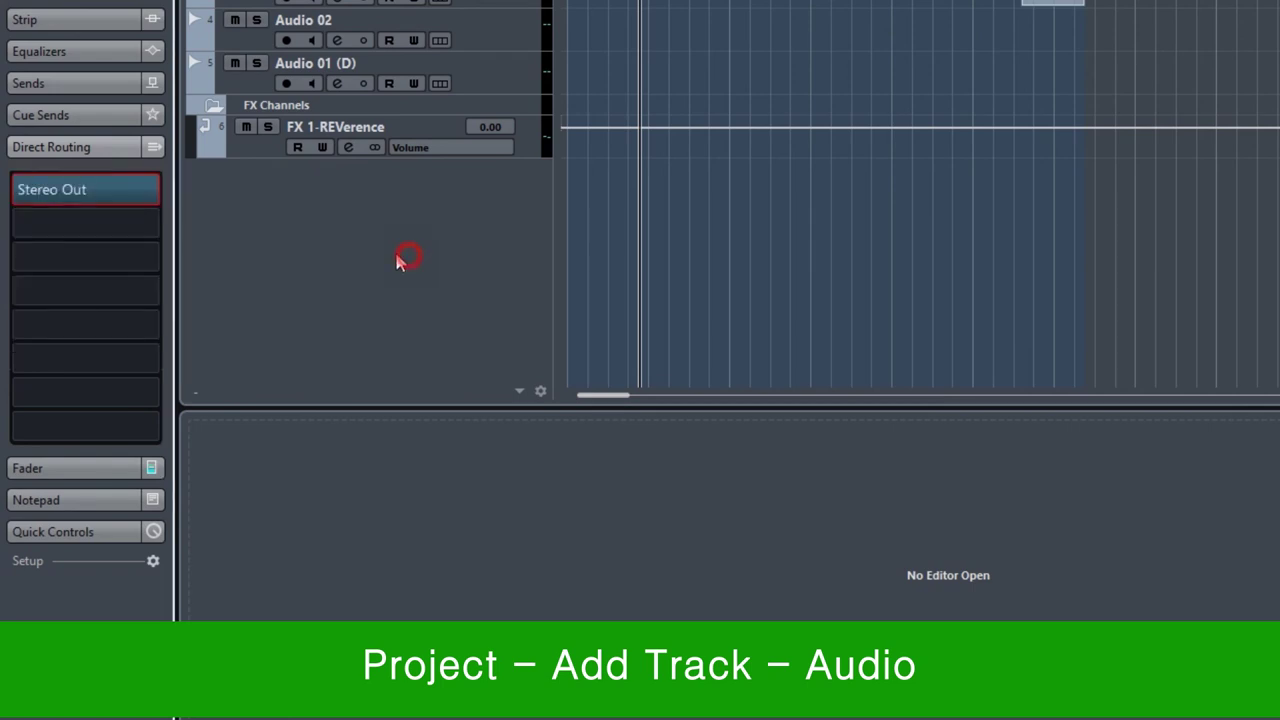
left_click(86, 150)
Examine the track's Fader section with its pan, volume, mute, solo, monitor and record controls
left_click(88, 180)
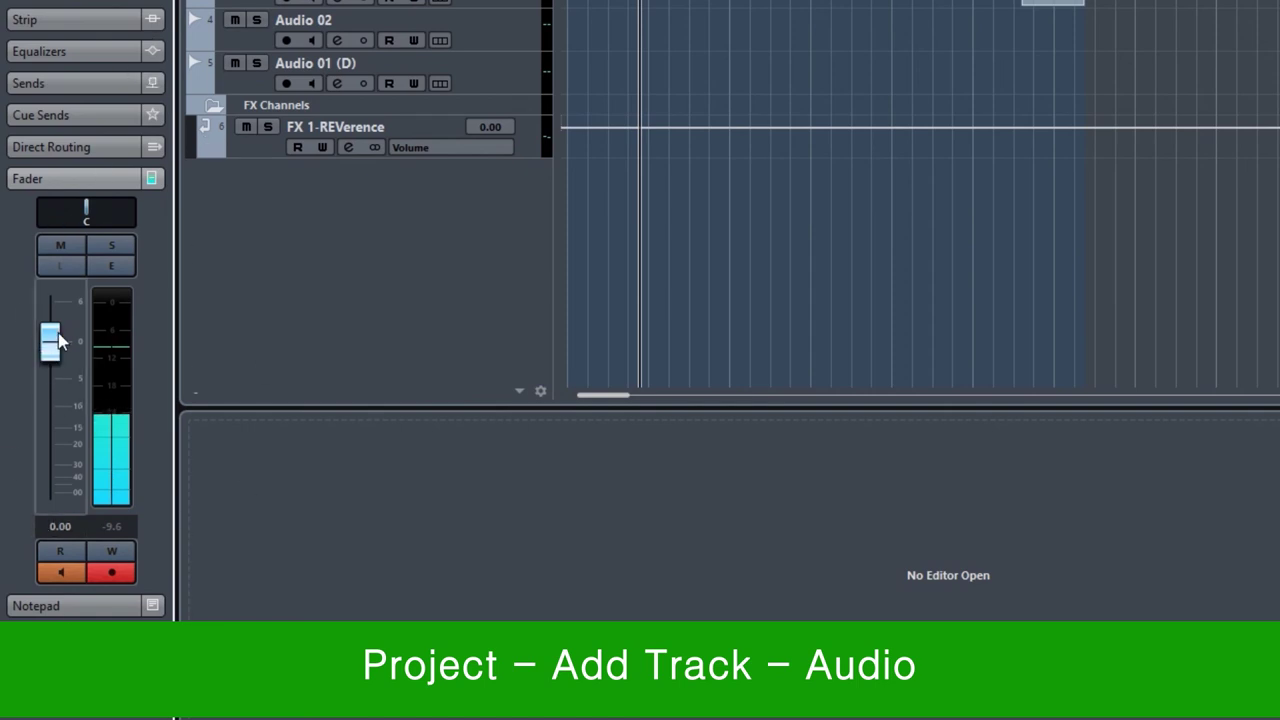
scroll(86, 255, "up", 3)
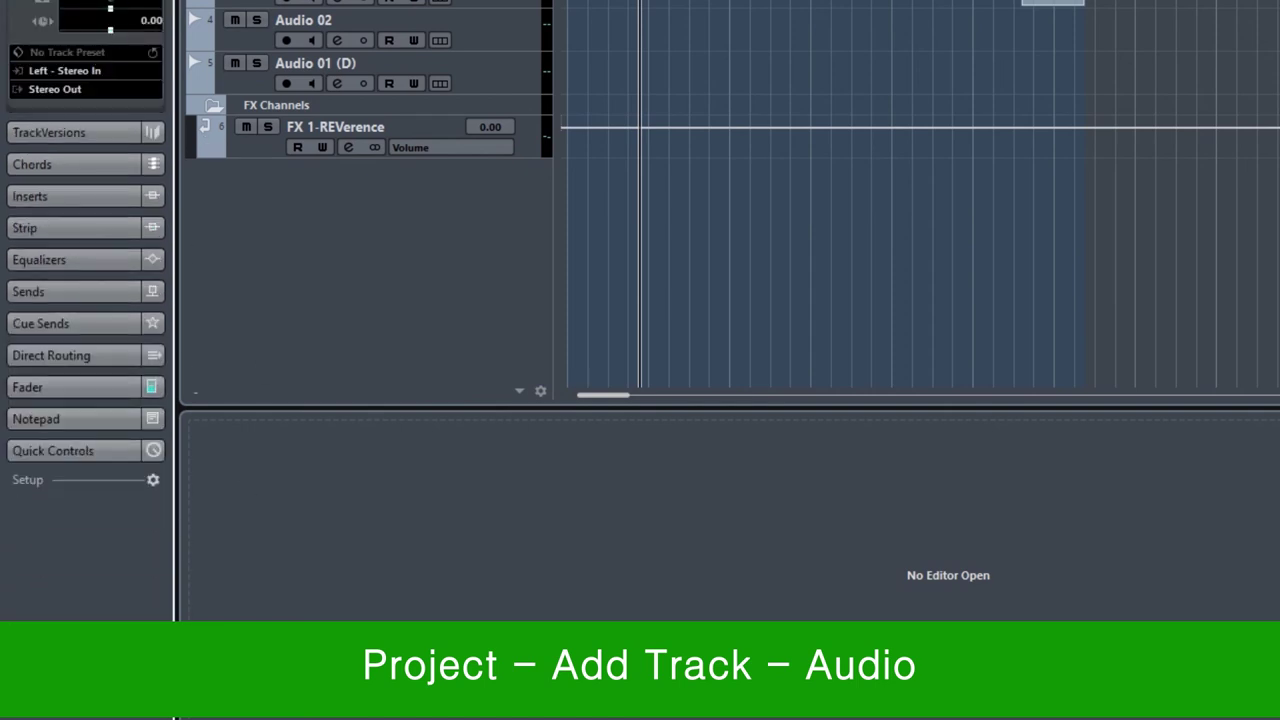
left_click(78, 388)
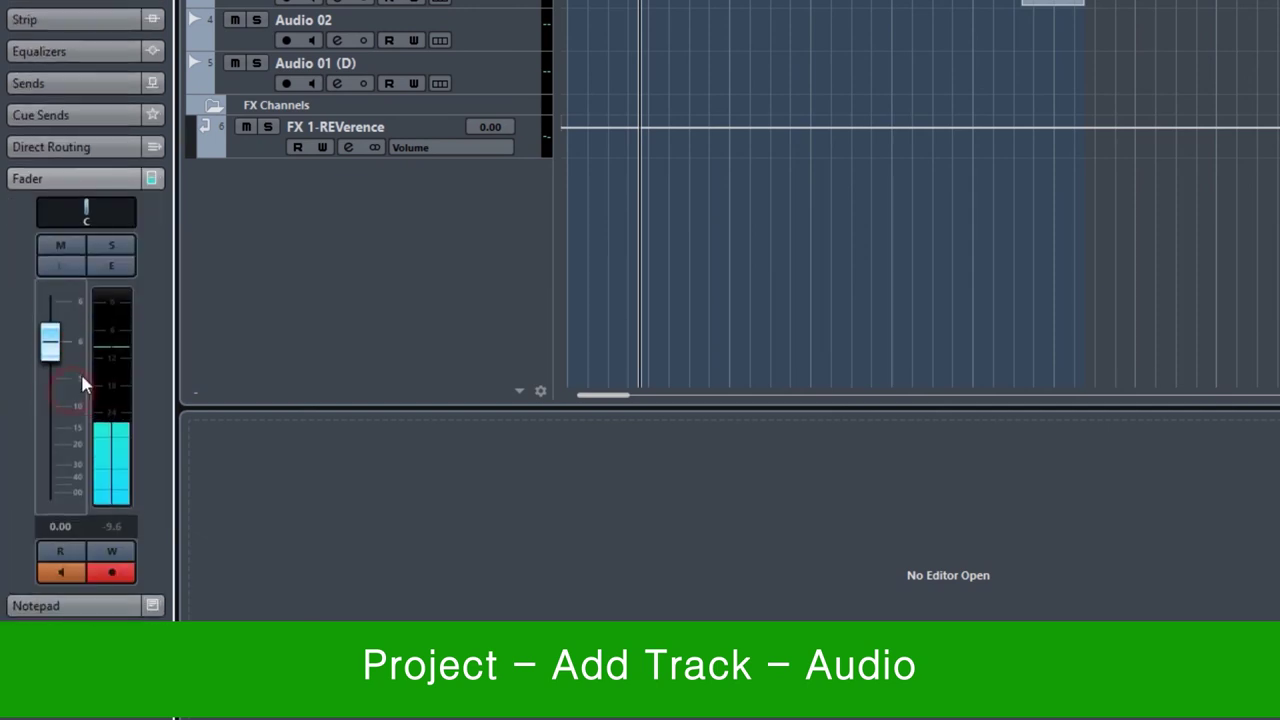
Examine the track's Notepad and Quick Controls sections, and collapse Quick Controls
left_click(80, 606)
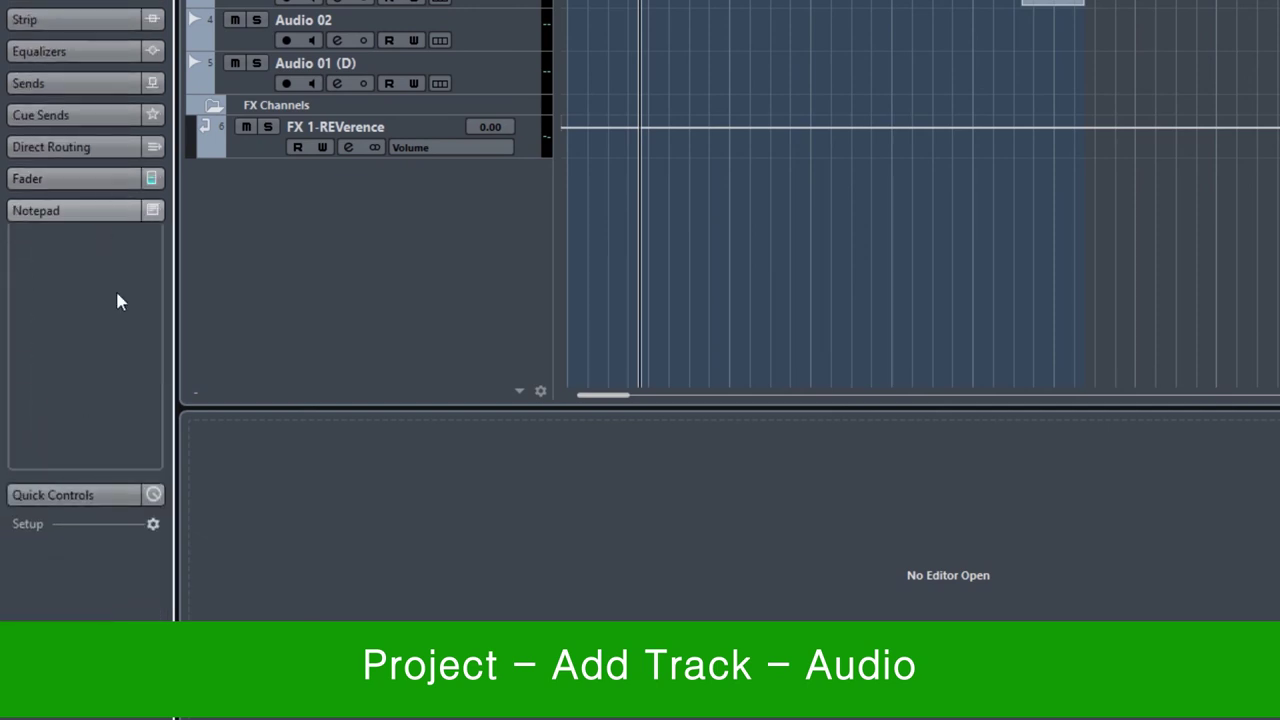
left_click(85, 492)
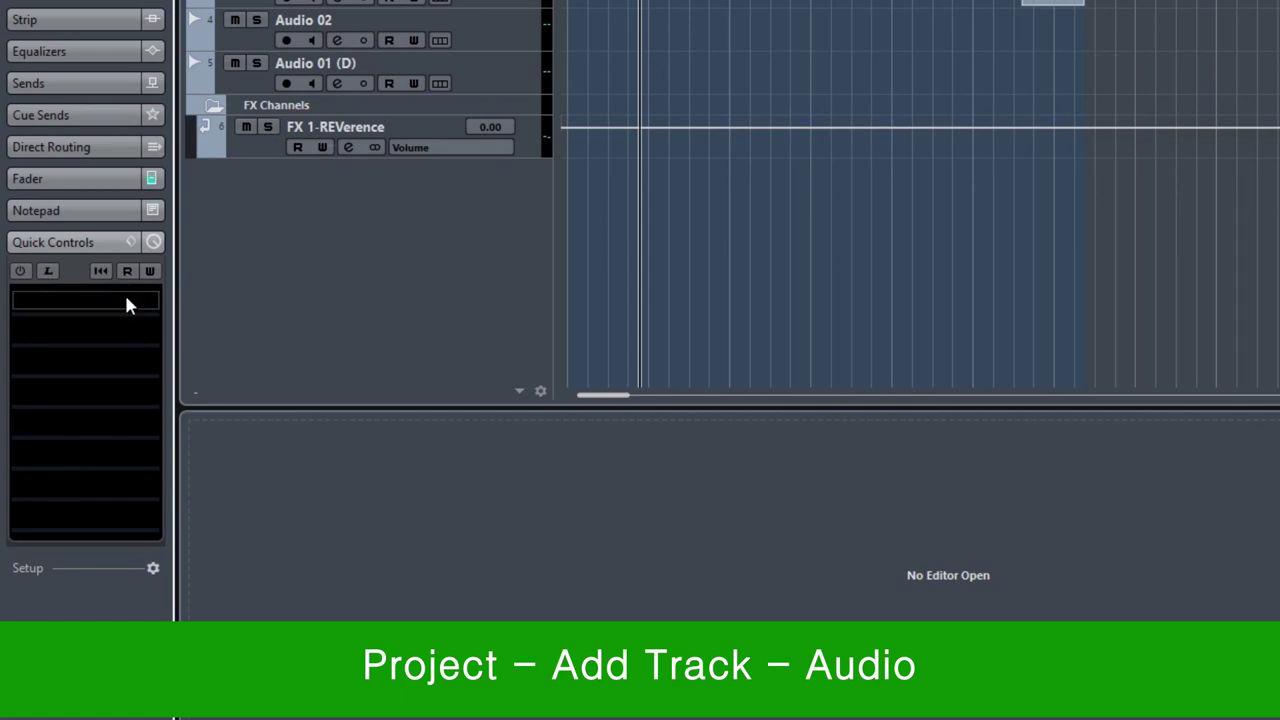
left_click(92, 246)
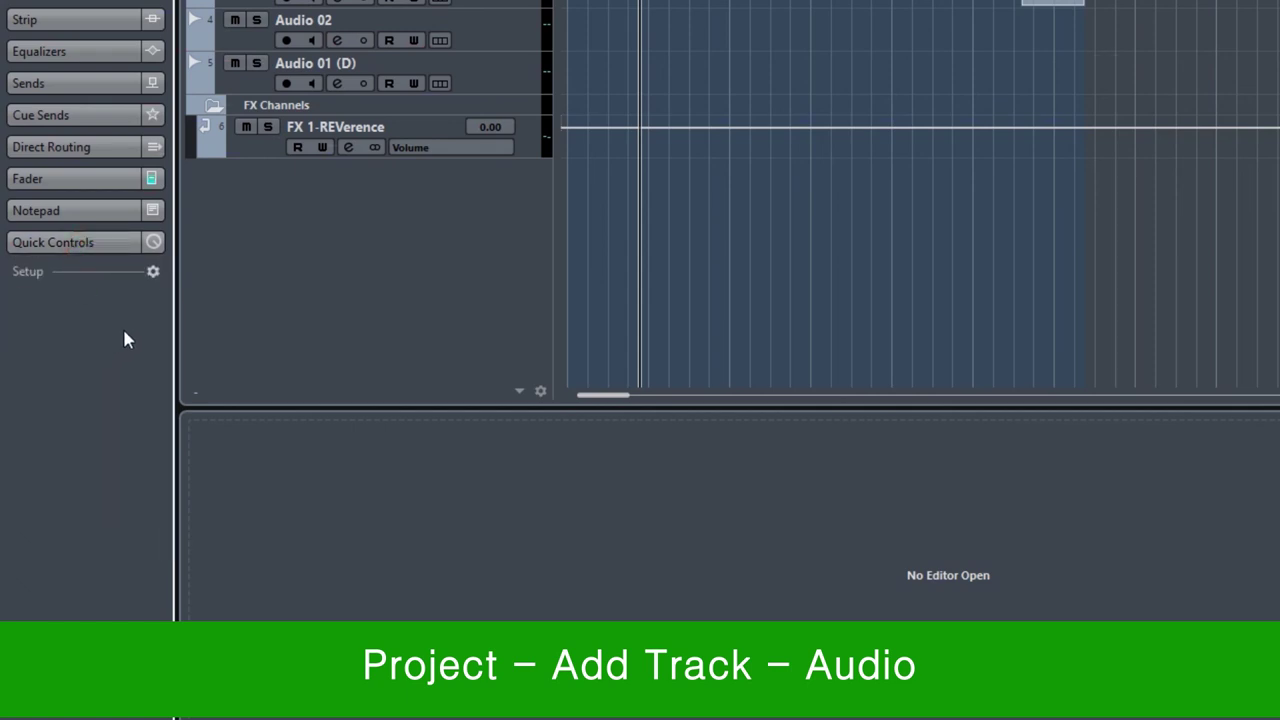
Review which Inspector sections the Setup list can show or hide, without changing the selection
left_click(152, 274)
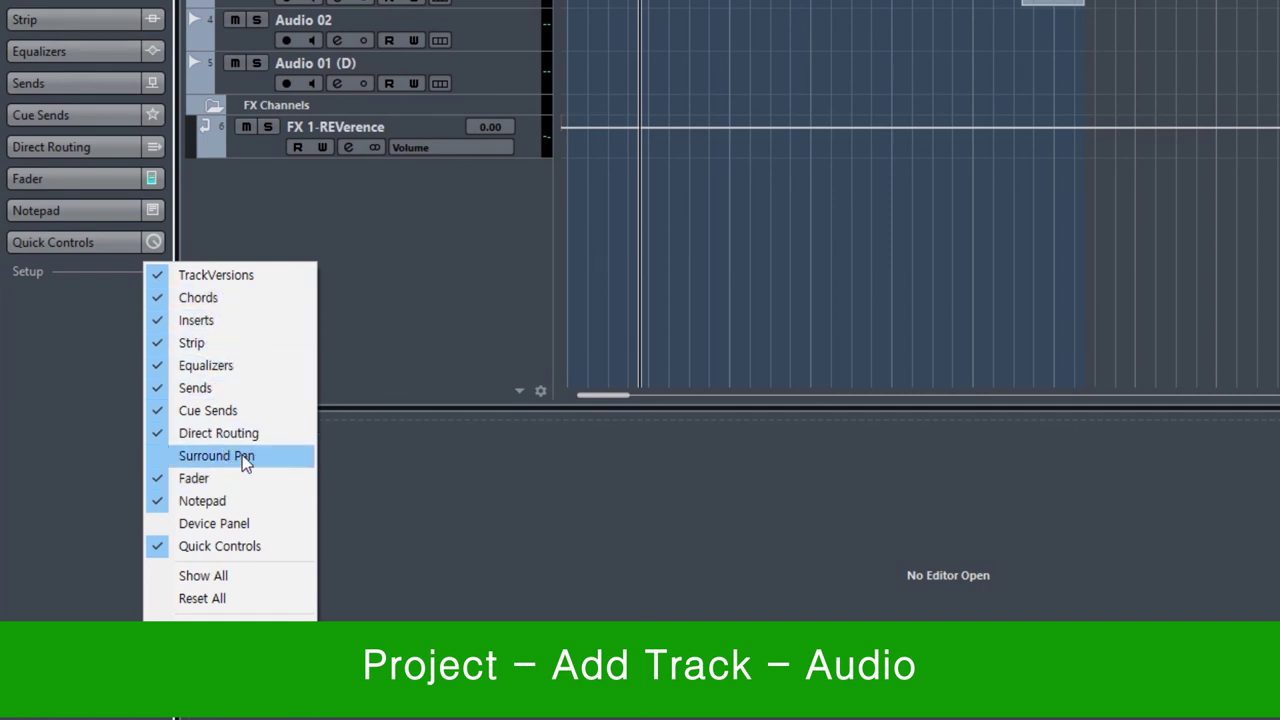
left_click(400, 250)
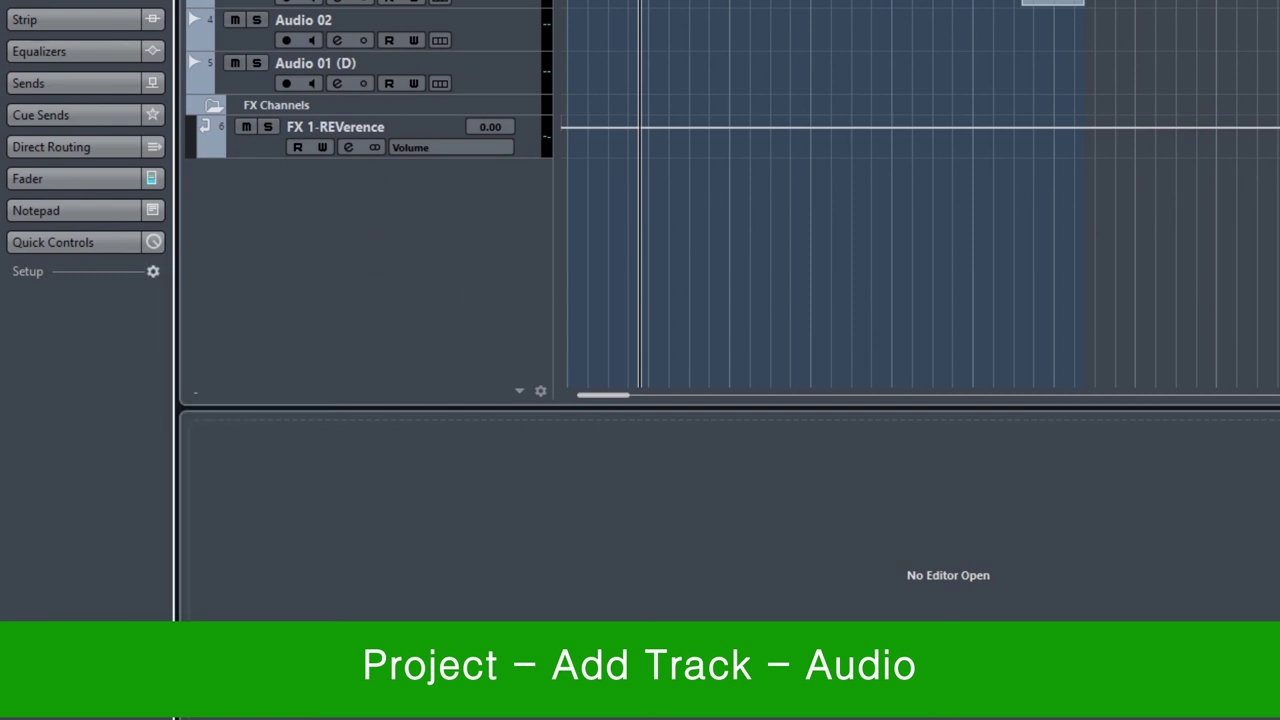
scroll(165, 148, "up", 5)
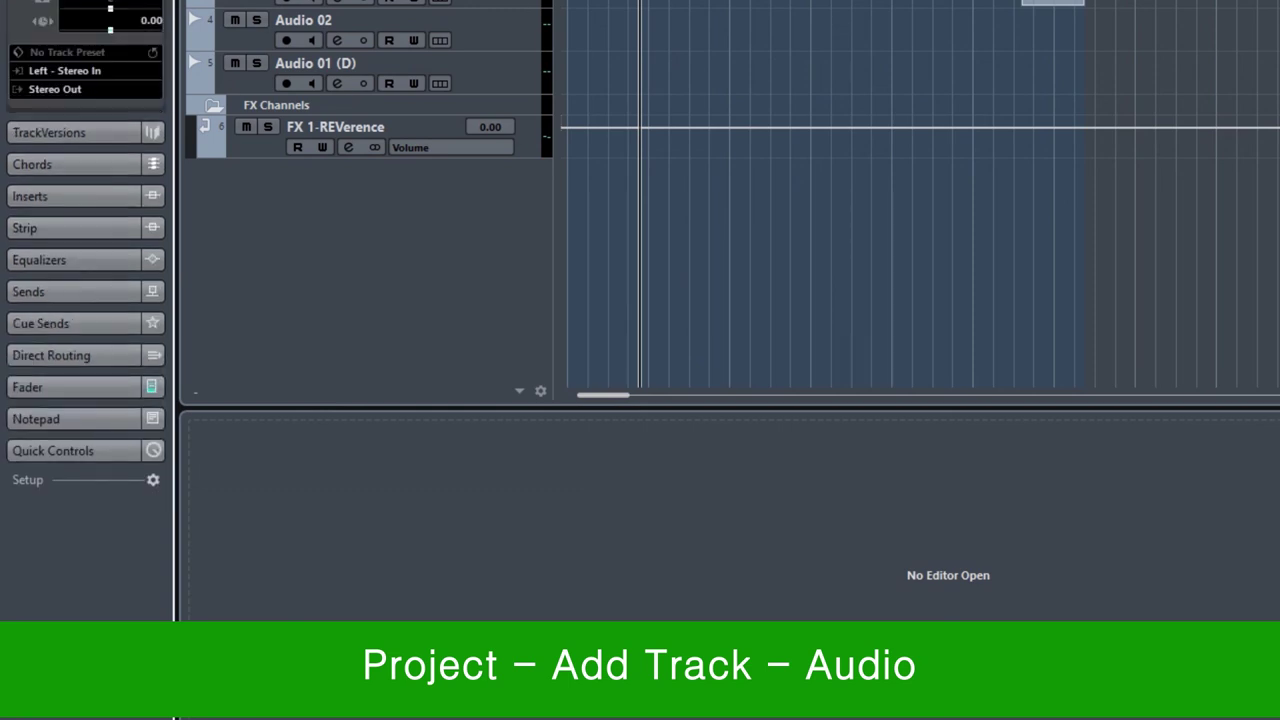